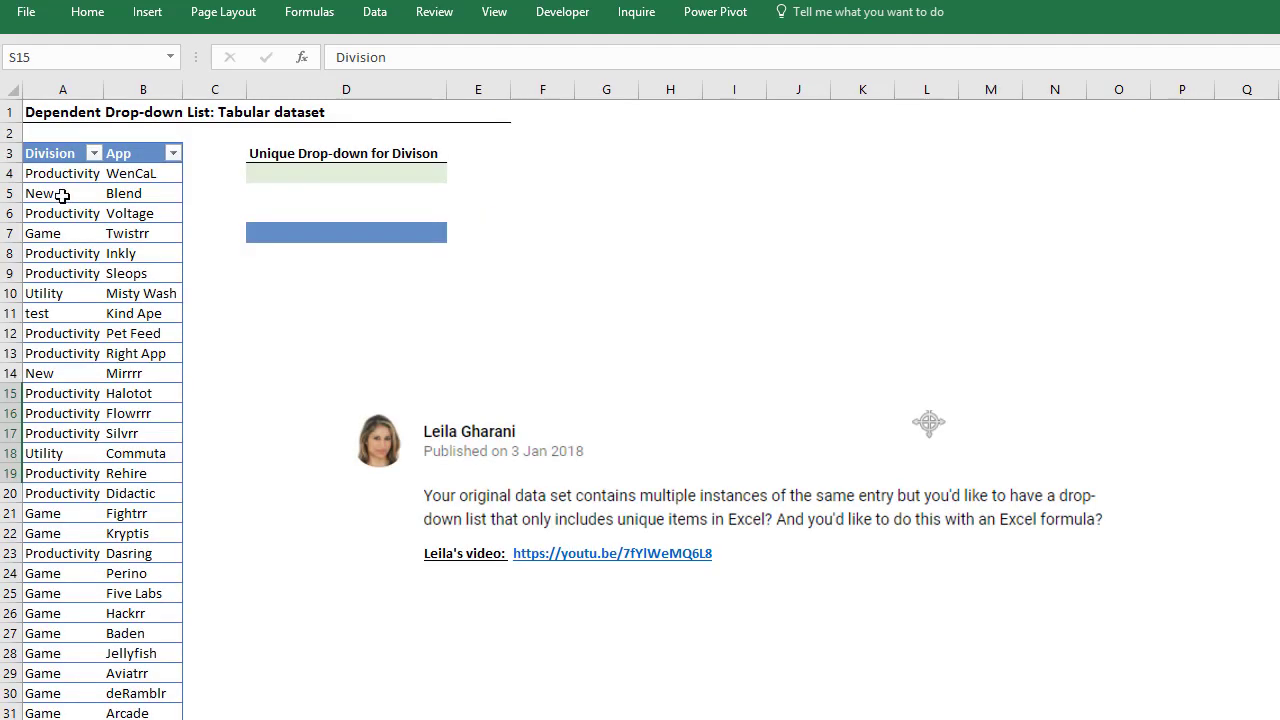
Fill D7:D11 with the header Division and the entries Productivity, New, Game and Utility.
{"action": "left_click", "coordinate": [72, 288]}
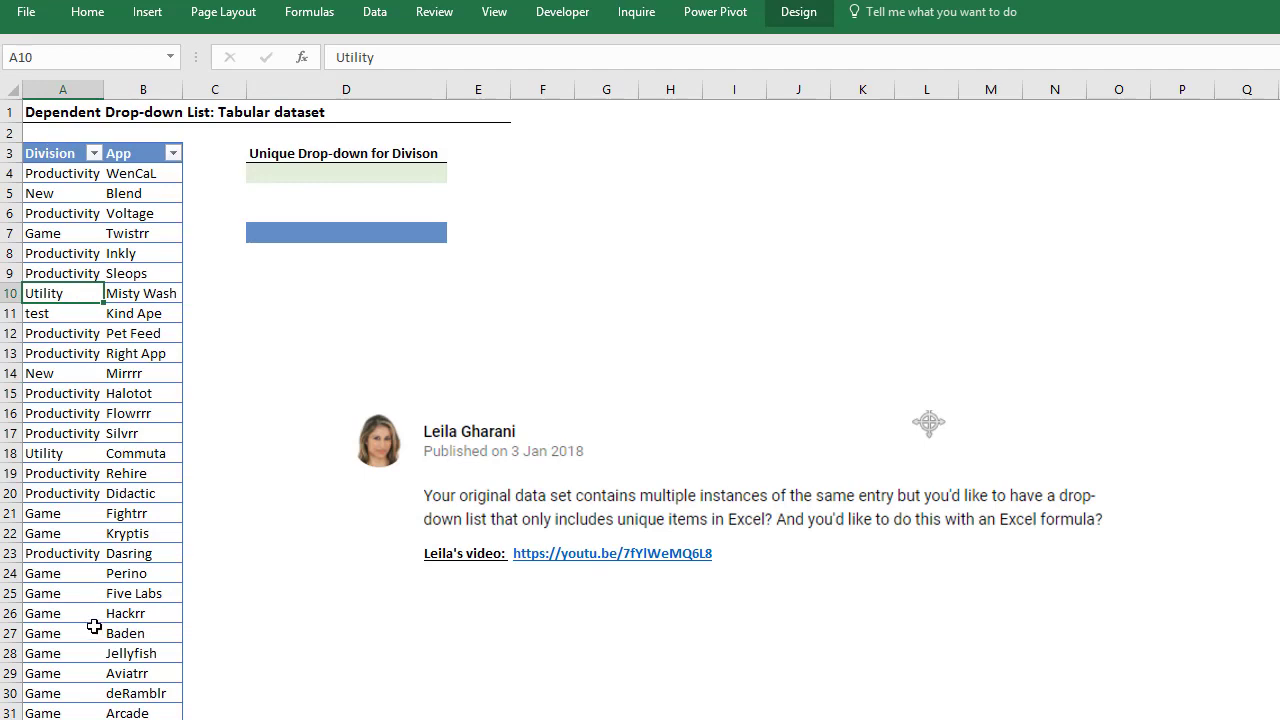
{"action": "scroll", "coordinate": [74, 405], "scroll_direction": "down", "scroll_amount": 3}
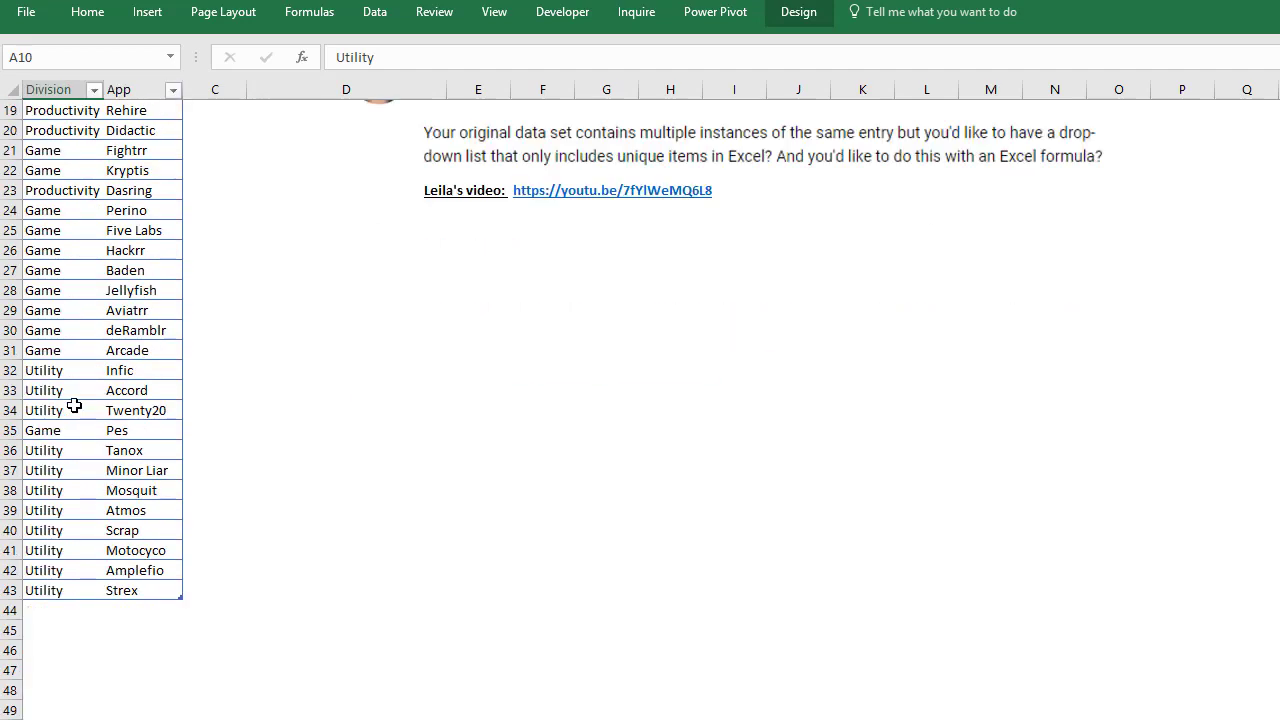
{"action": "scroll", "coordinate": [74, 405], "scroll_direction": "up", "scroll_amount": 6}
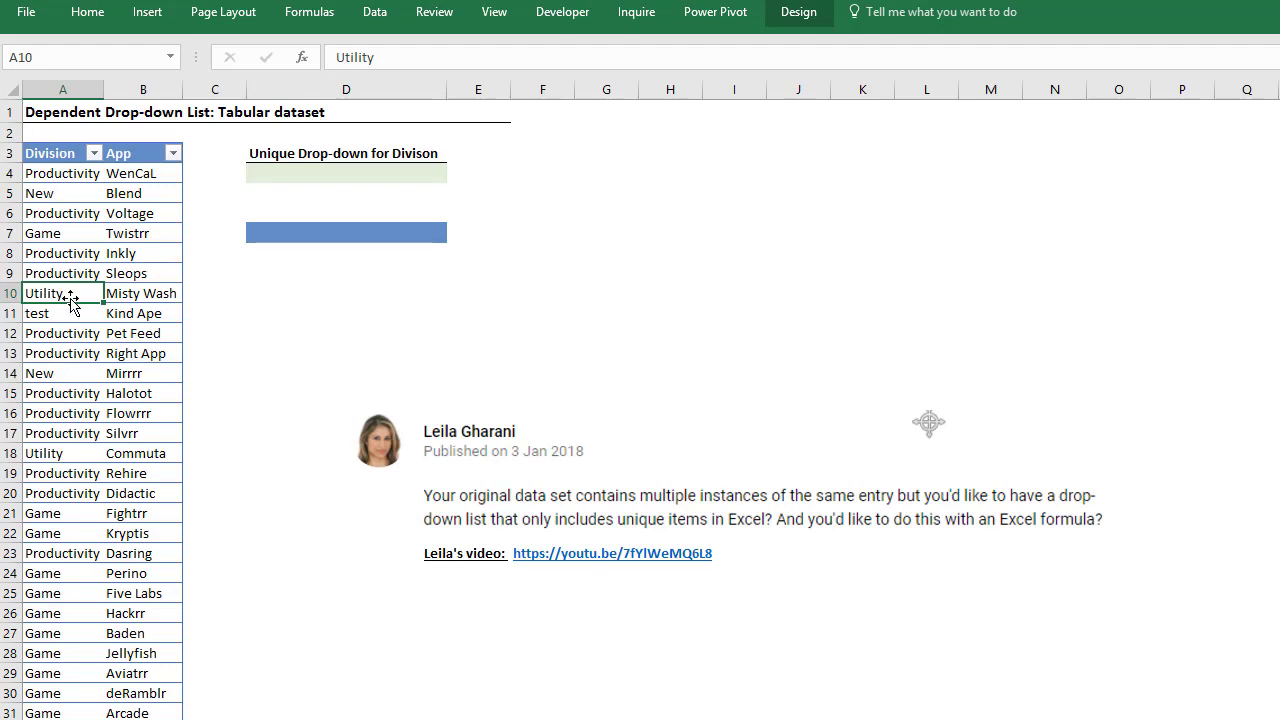
{"action": "left_click", "coordinate": [285, 231]}
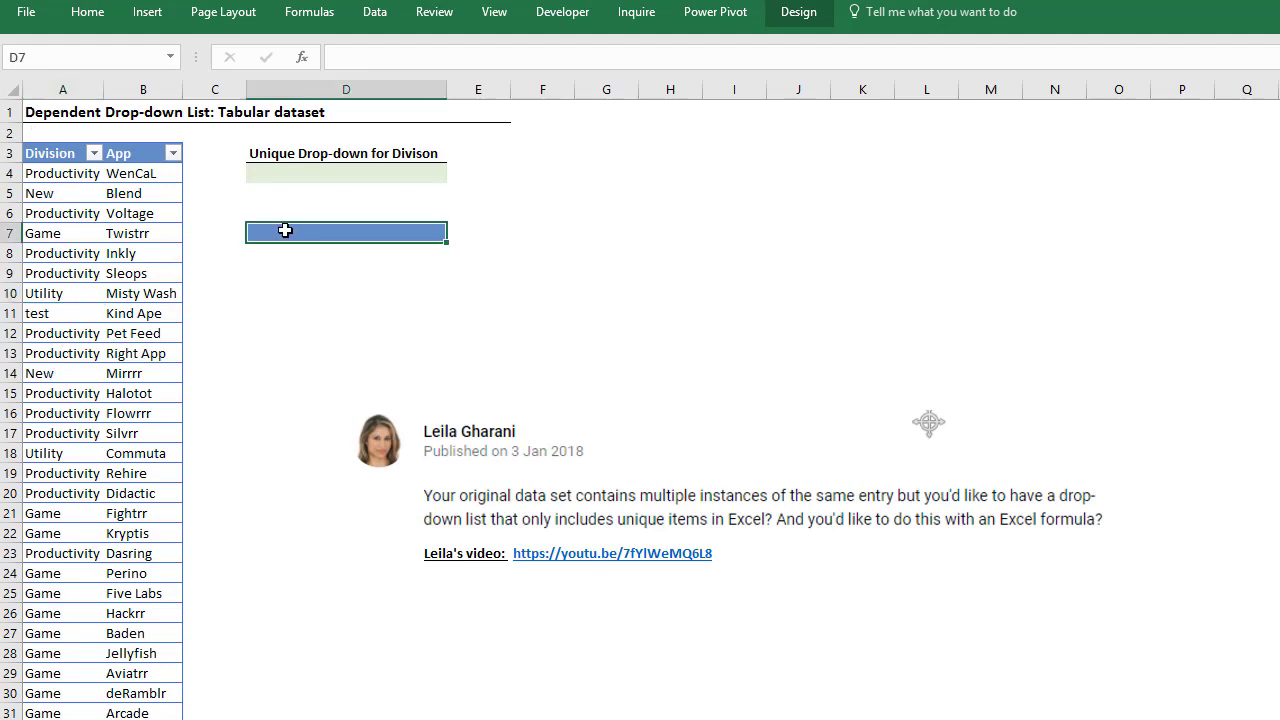
{"action": "type", "text": "Division Productivity New Game Utility"}
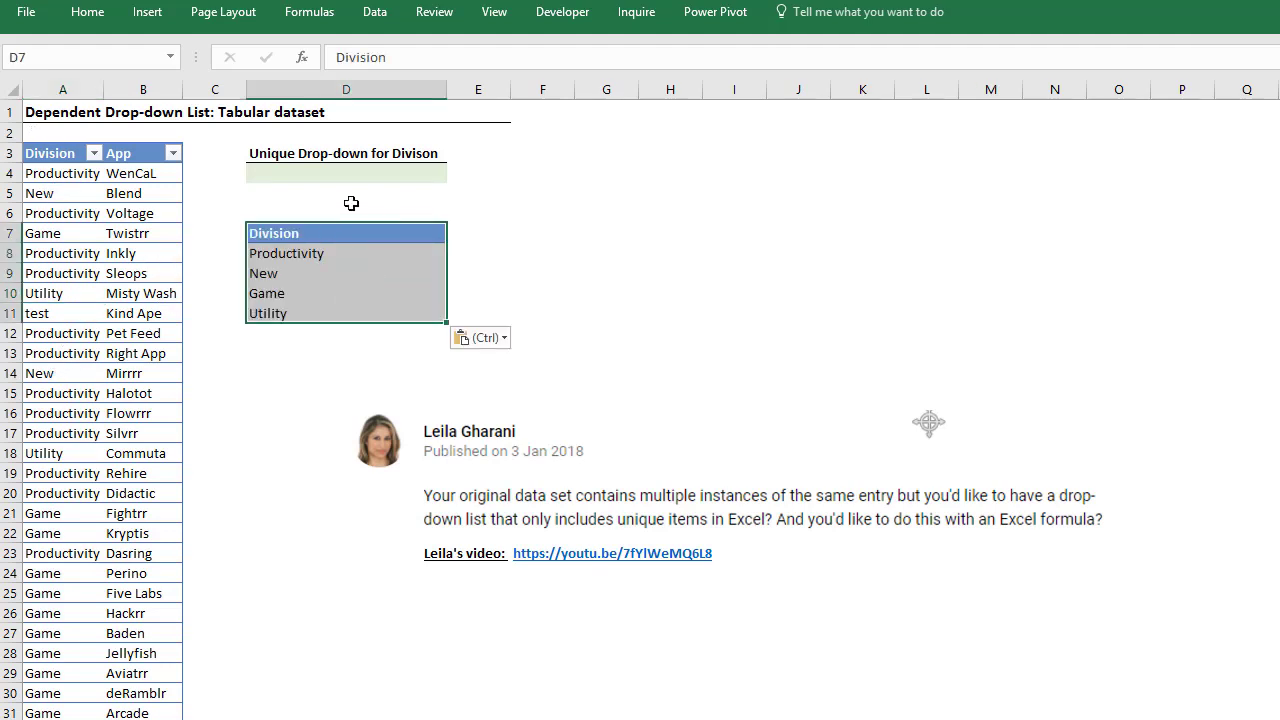
Examine the choices offered by the drop-down list in cell D4.
{"action": "left_click", "coordinate": [346, 172]}
{"action": "left_click", "coordinate": [455, 175]}
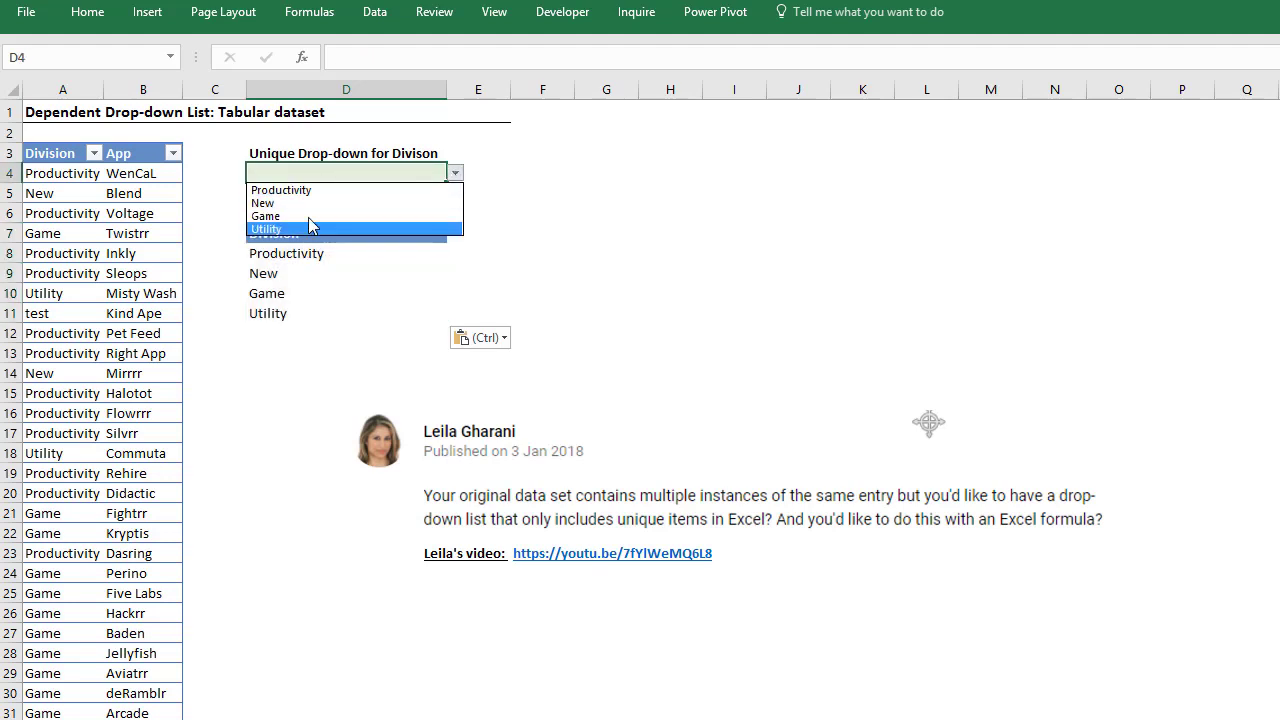
{"action": "key", "text": "Escape"}
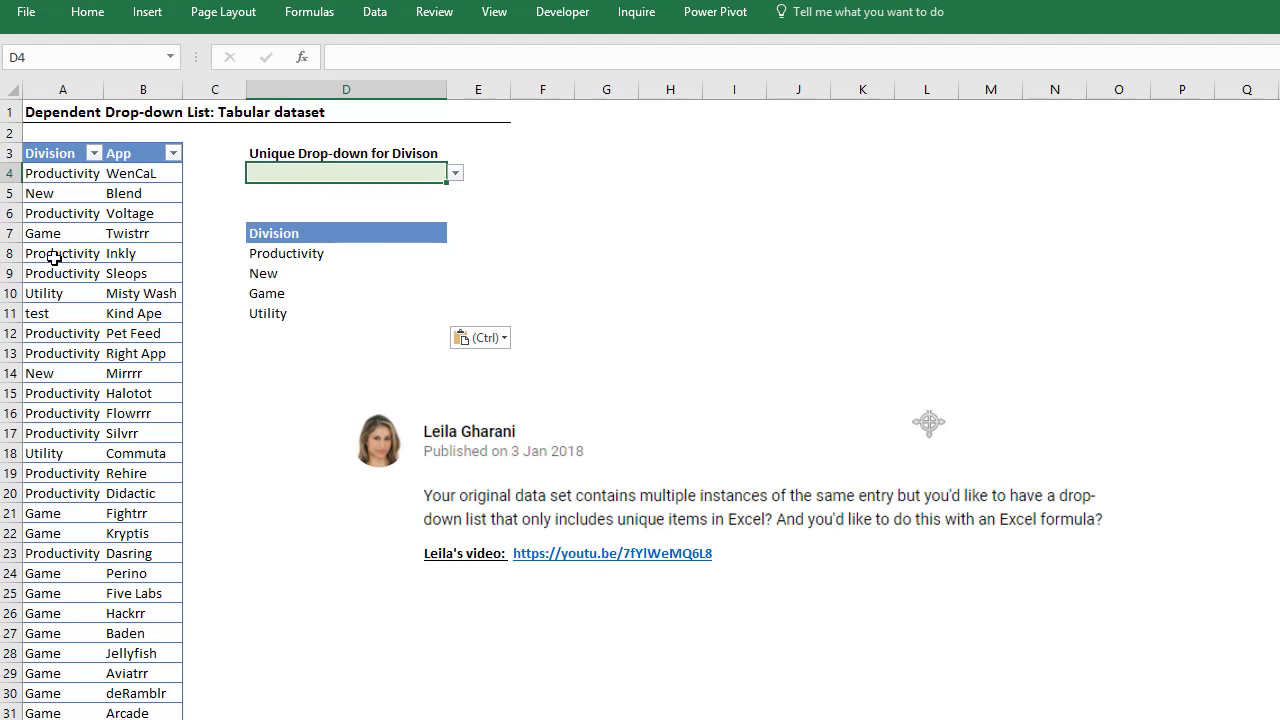
{"action": "left_click", "coordinate": [456, 175]}
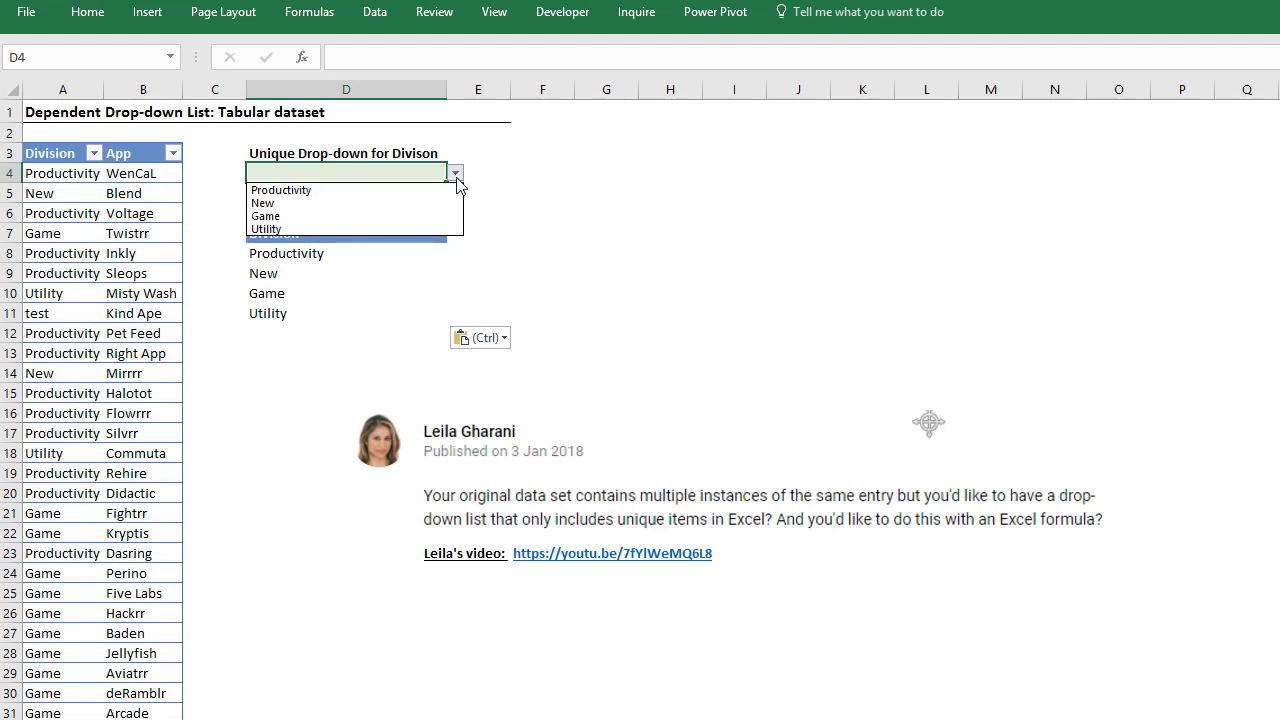
{"action": "left_click", "coordinate": [456, 175]}
Inspect the source formula in the data validation settings of cell D4, leaving the rule as it is.
{"action": "left_click", "coordinate": [375, 12]}
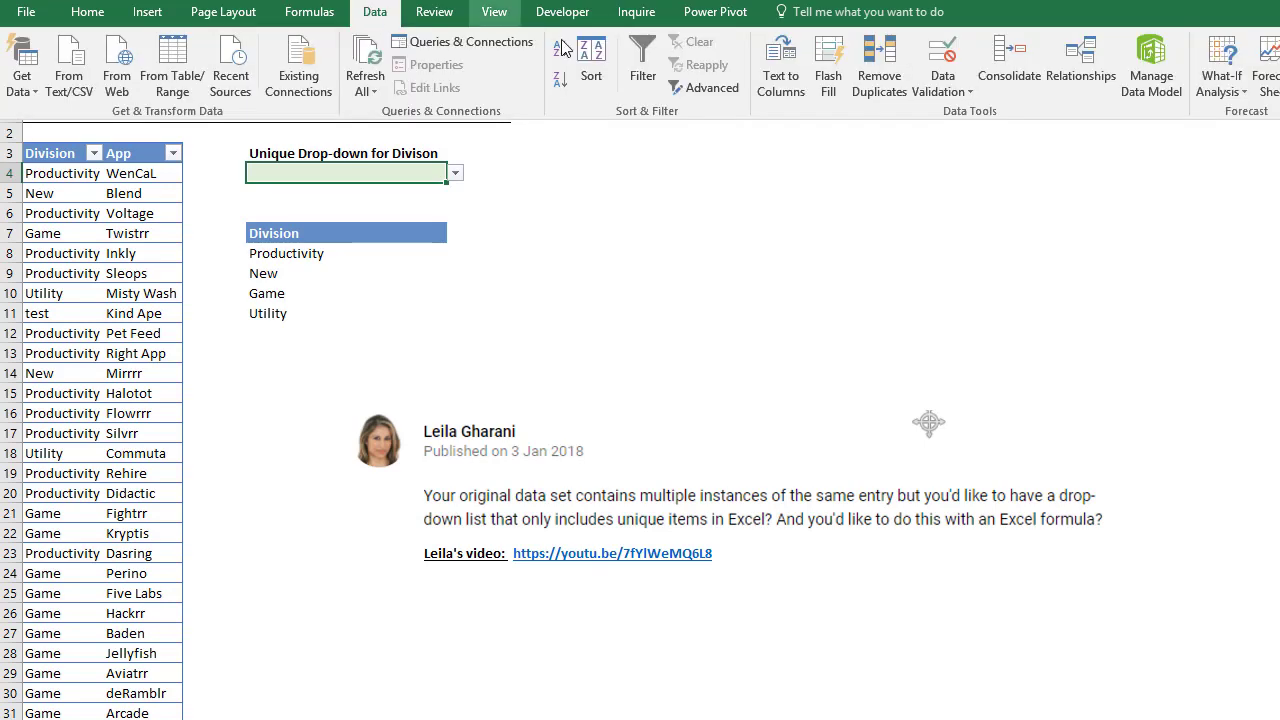
{"action": "left_click", "coordinate": [931, 72]}
{"action": "left_click", "coordinate": [950, 113]}
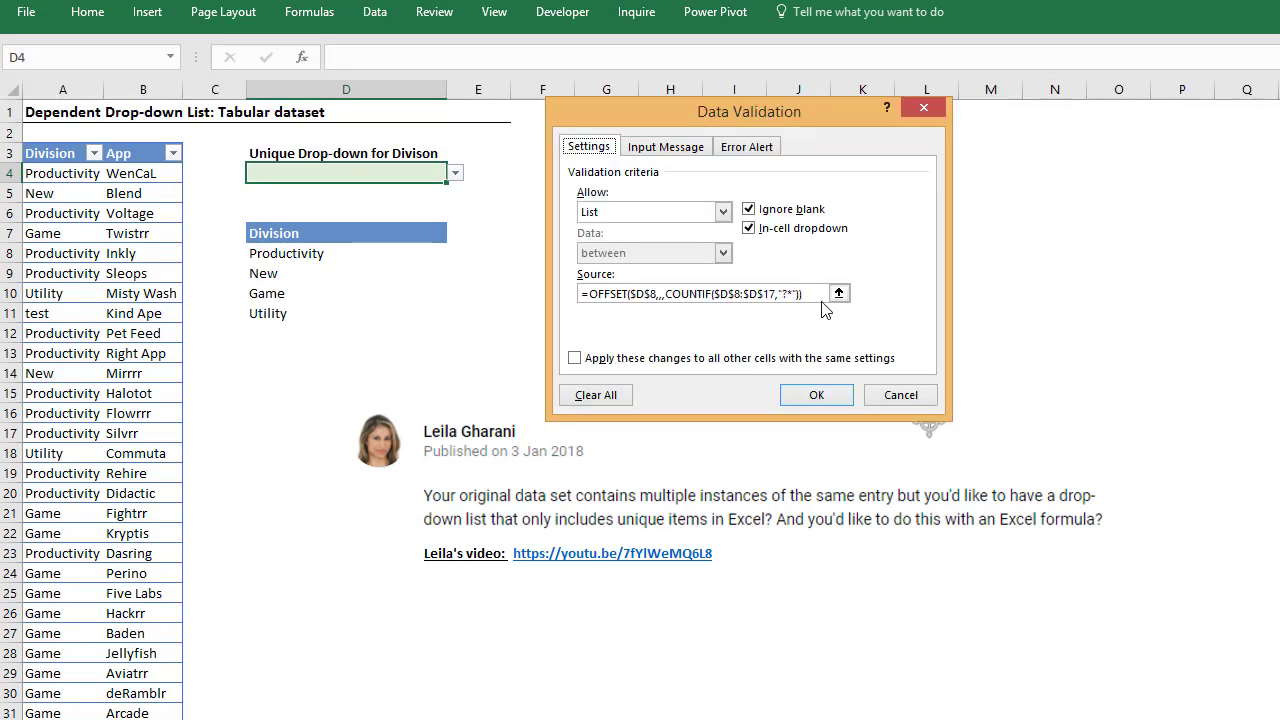
{"action": "left_click", "coordinate": [823, 301]}
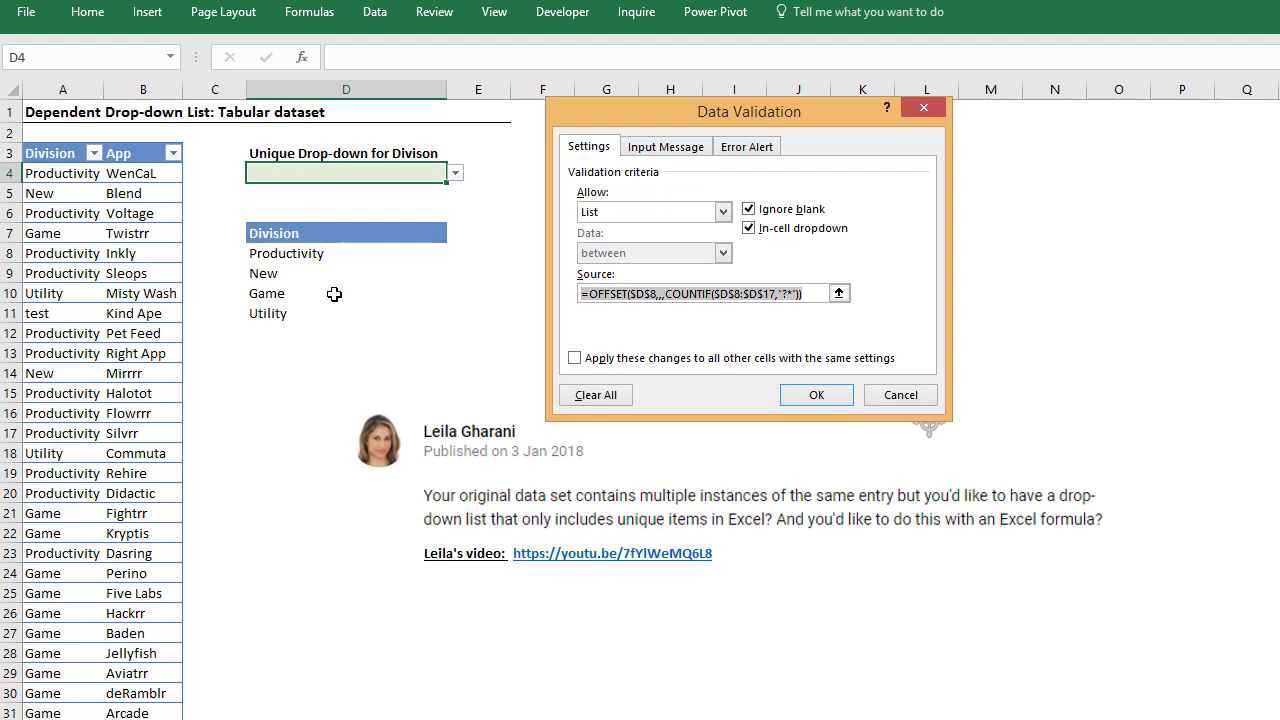
{"action": "left_click", "coordinate": [866, 396]}
{"action": "left_click", "coordinate": [450, 634]}
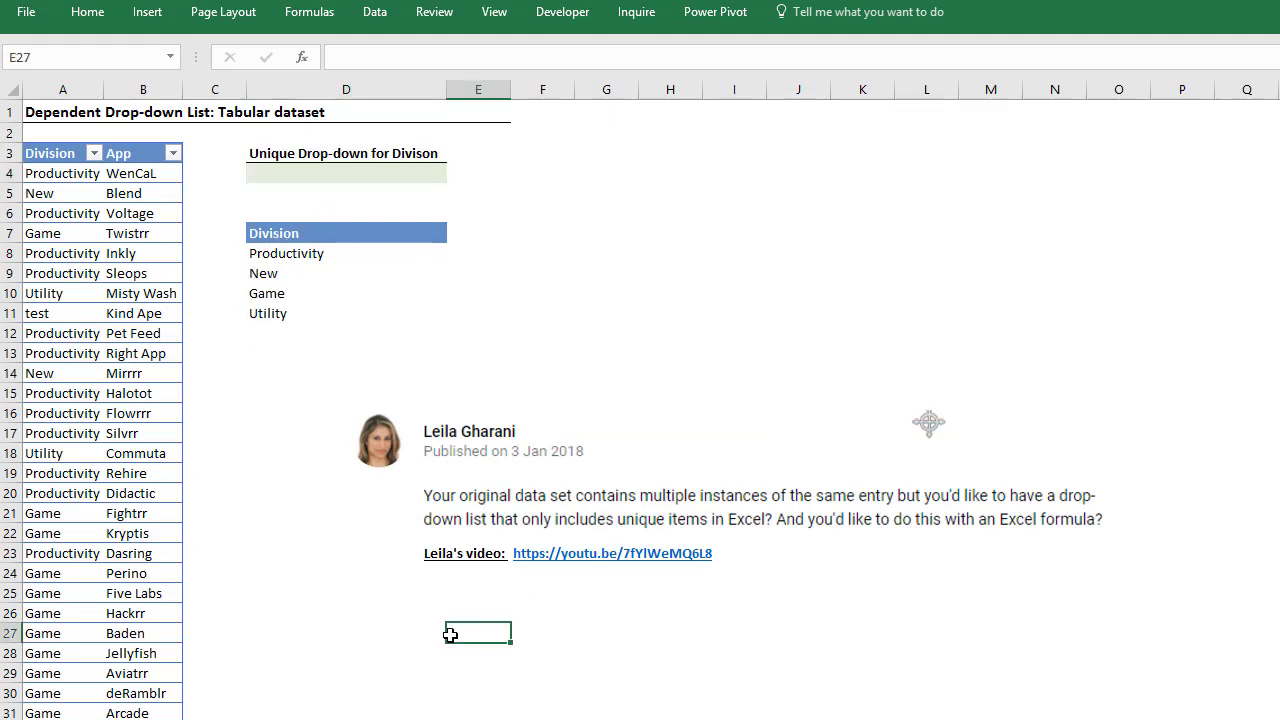
Place the callout group with the questions about the solution's audience and skill level beside the Division list, above the video description.
{"action": "left_click", "coordinate": [540, 556]}
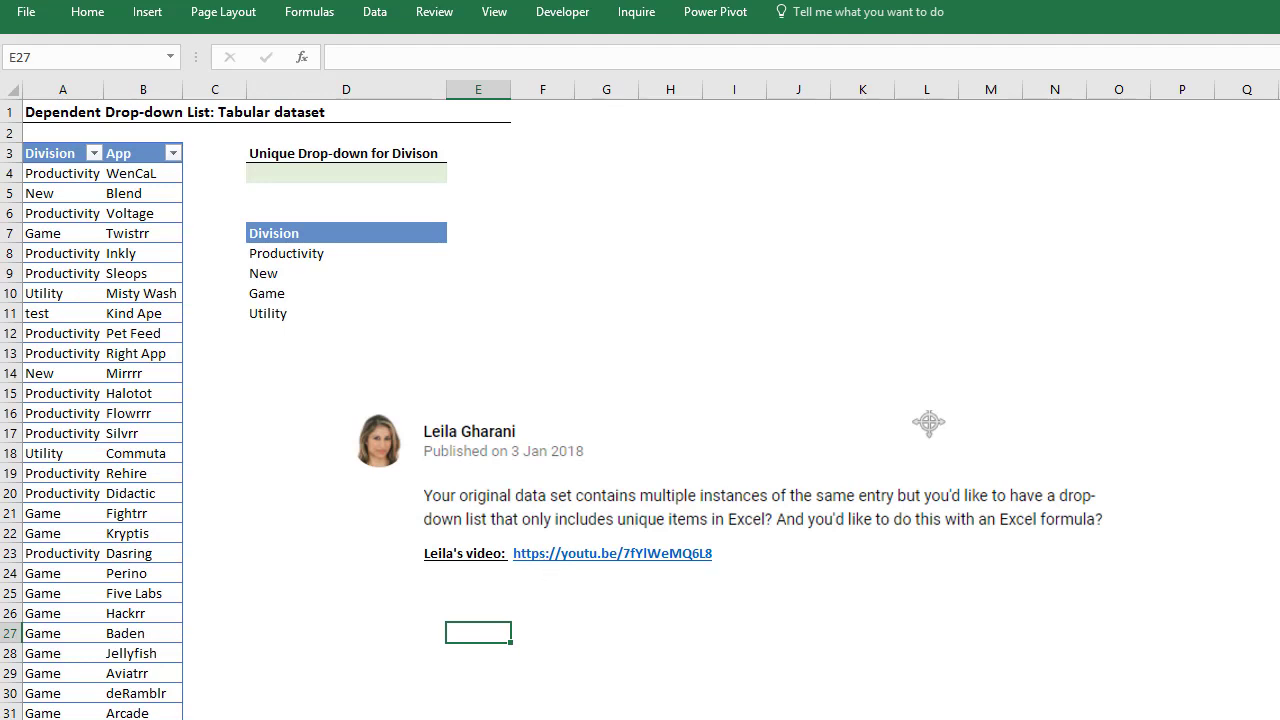
{"action": "left_click", "coordinate": [928, 422]}
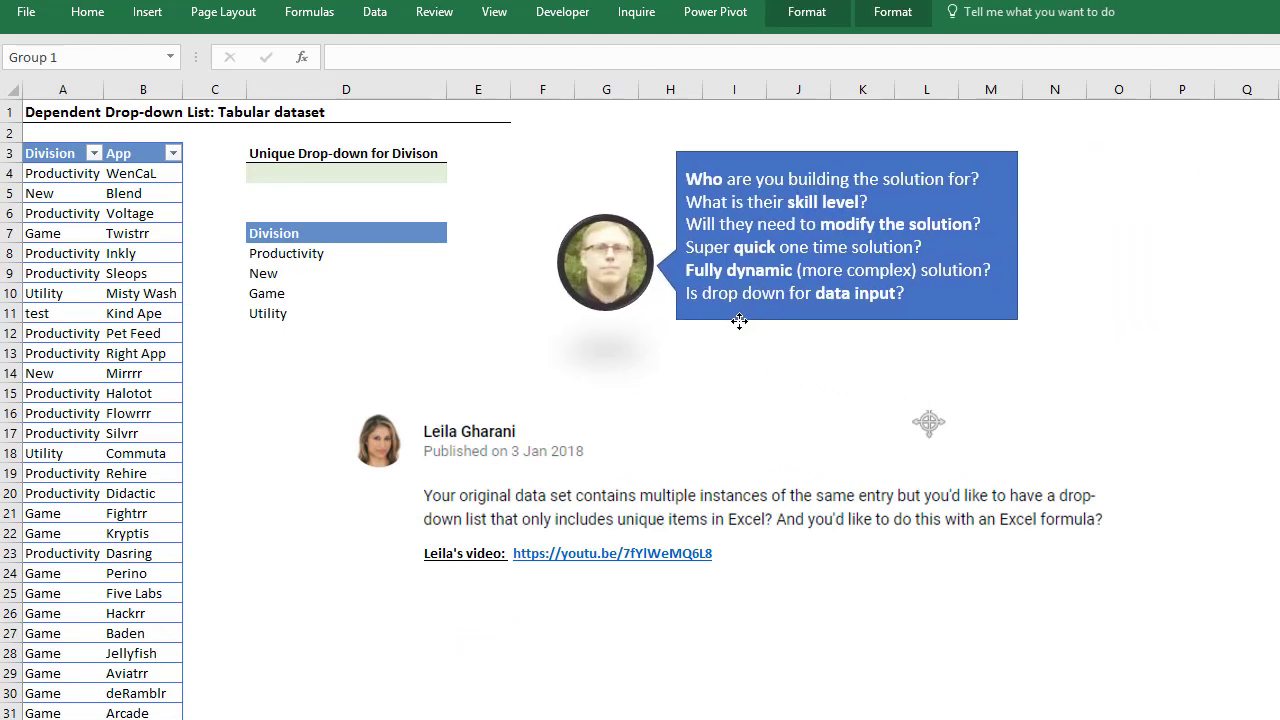
{"action": "left_click", "coordinate": [723, 325]}
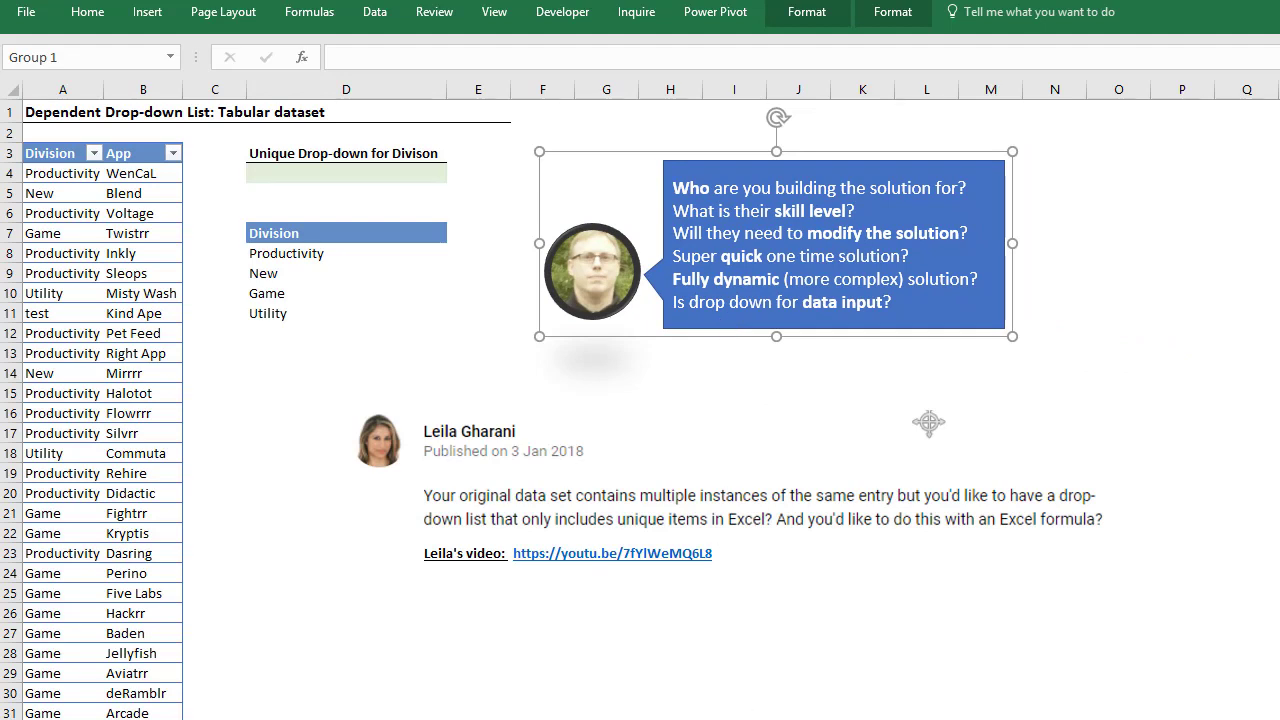
{"action": "key", "text": "Escape"}
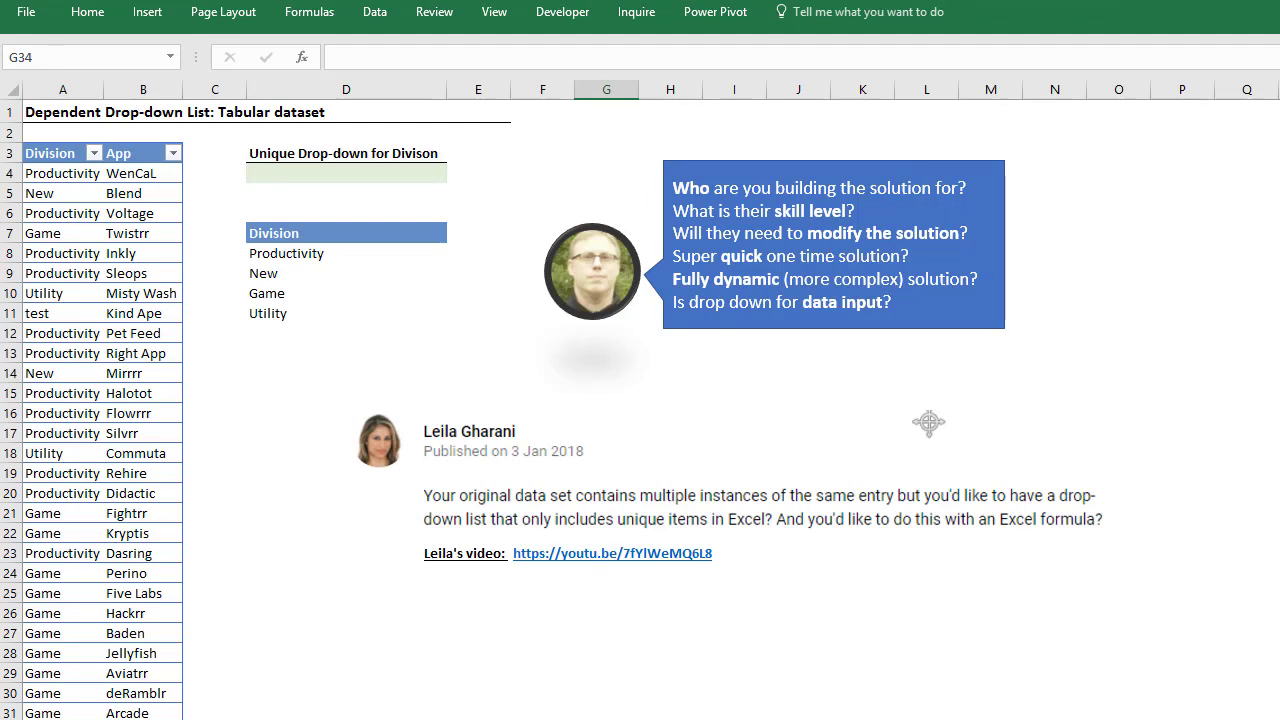
In the Light, Simple / Fast and Dynamic diagram, place the group listing Advanced Filter, Pivot Table and Remove Duplicates across the Light and Simple / Fast circles.
{"action": "key", "text": "ctrl+Page_Down"}
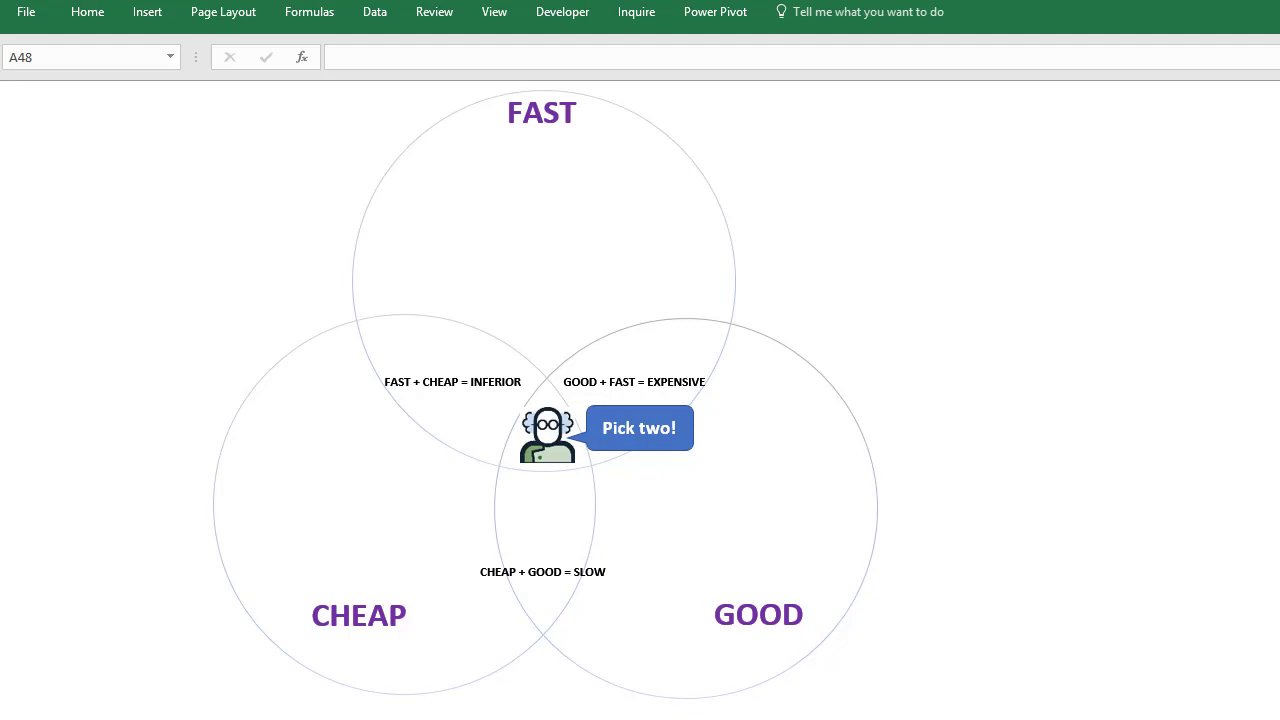
{"action": "key", "text": "Down"}
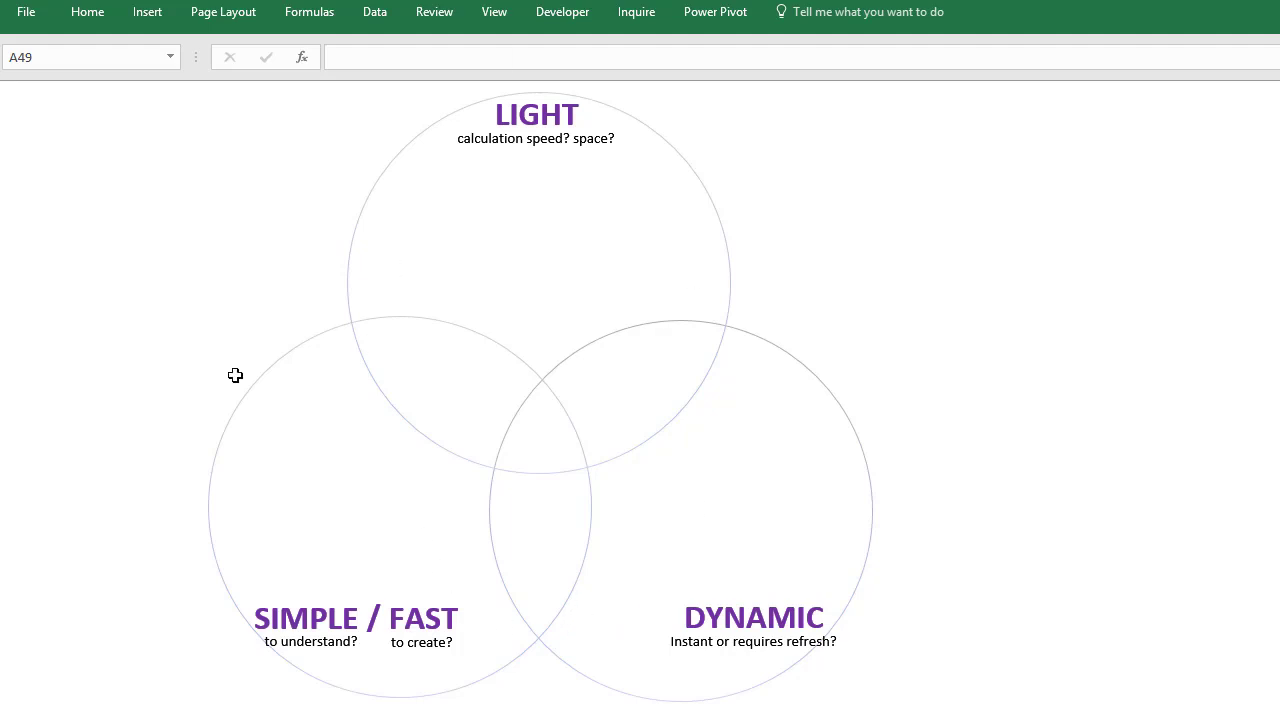
{"action": "left_click", "coordinate": [356, 620]}
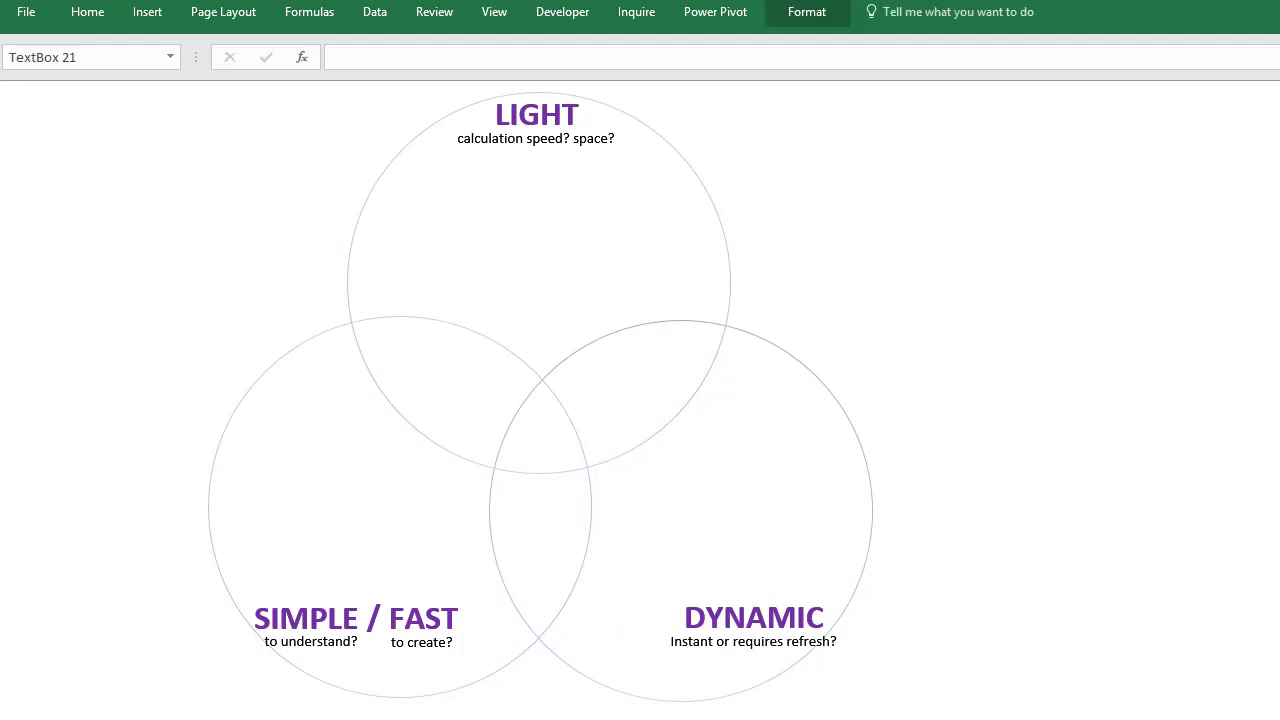
{"action": "key", "text": "Tab"}
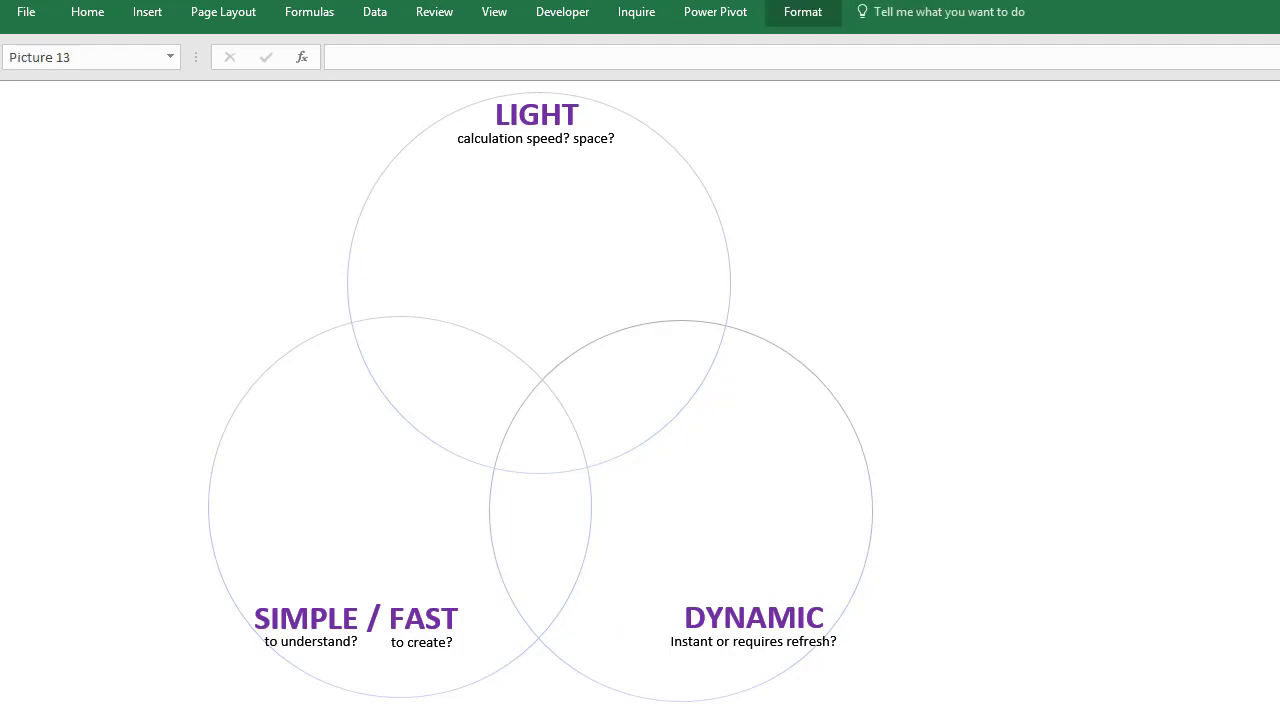
{"action": "key", "text": "Tab"}
{"action": "left_click_drag", "start_coordinate": [1150, 278], "coordinate": [424, 448]}
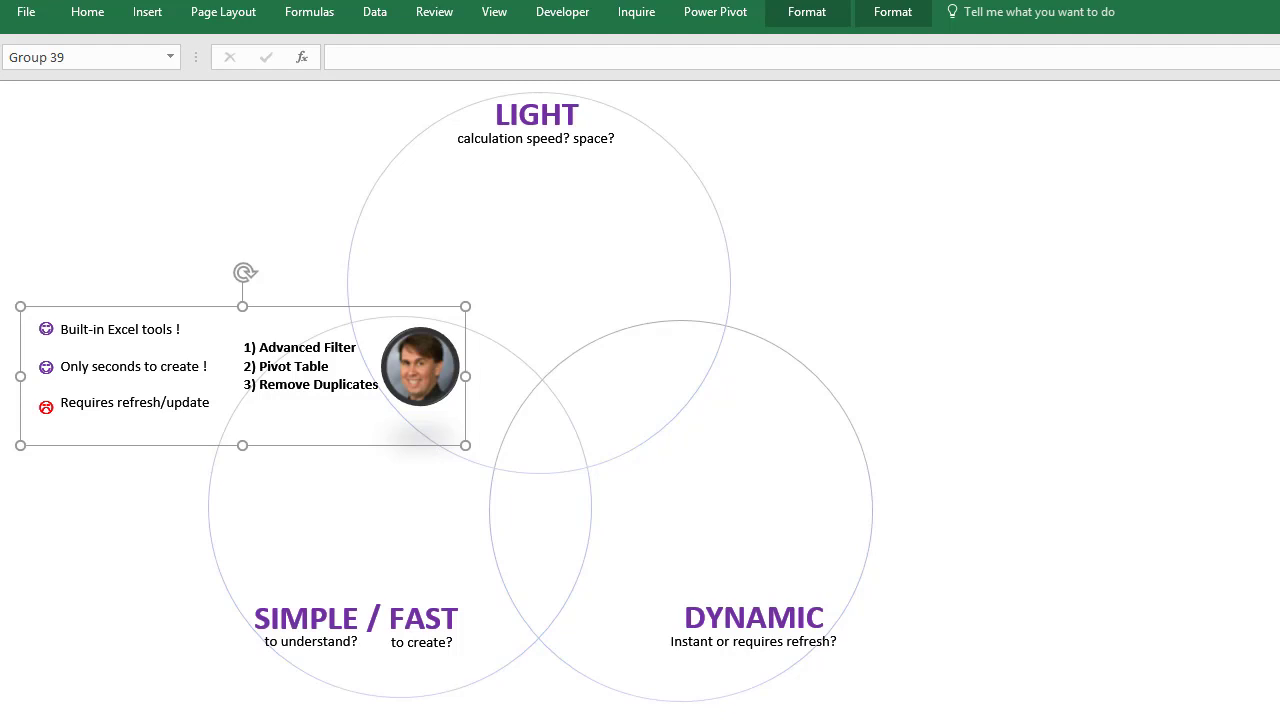
{"action": "key", "text": "Escape"}
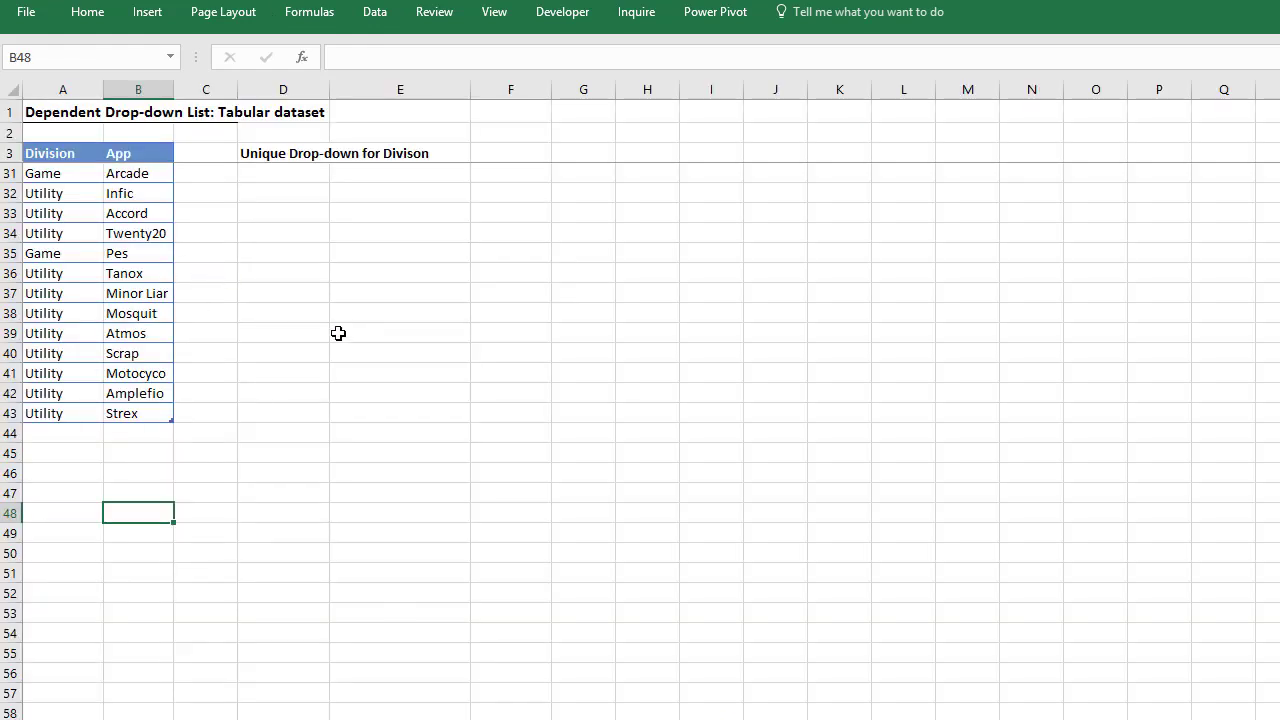
Create a PivotTable from TableDiv35 on the existing Bill's Solution worksheet at cell D7.
{"action": "scroll", "coordinate": [338, 333], "scroll_direction": "up", "scroll_amount": 9}
{"action": "left_click", "coordinate": [89, 218]}
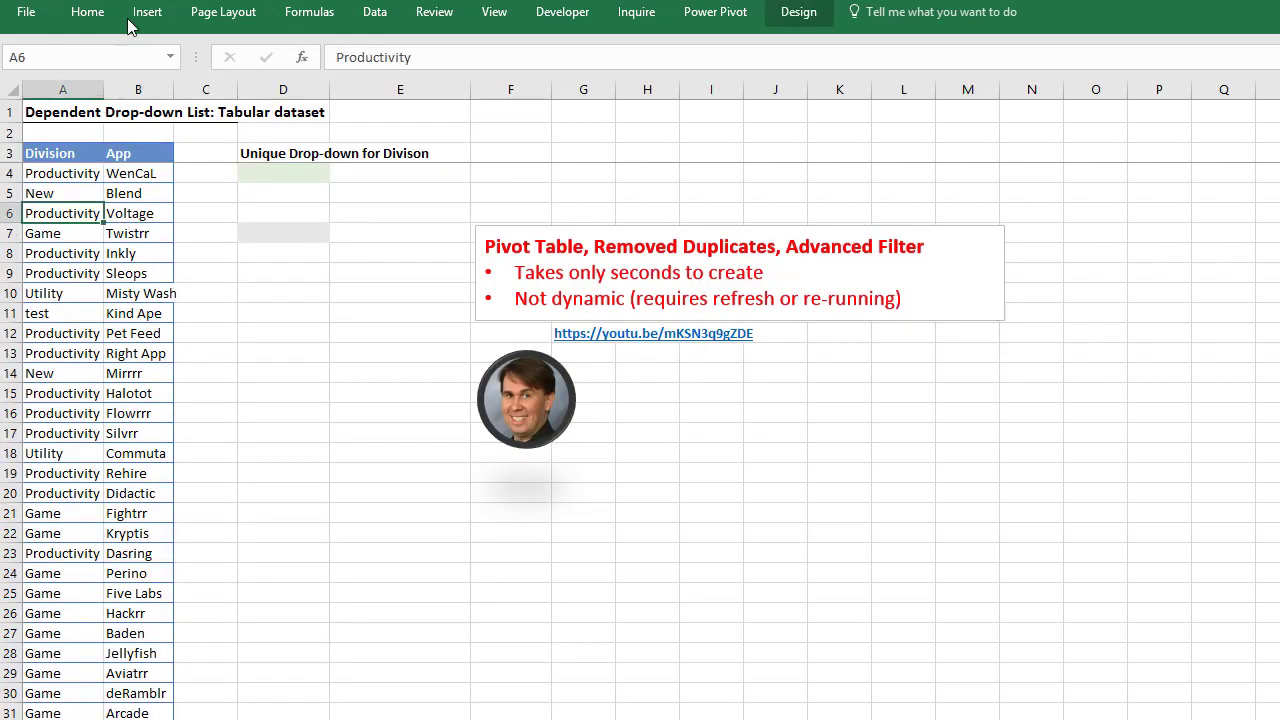
{"action": "left_click", "coordinate": [141, 14]}
{"action": "left_click", "coordinate": [45, 60]}
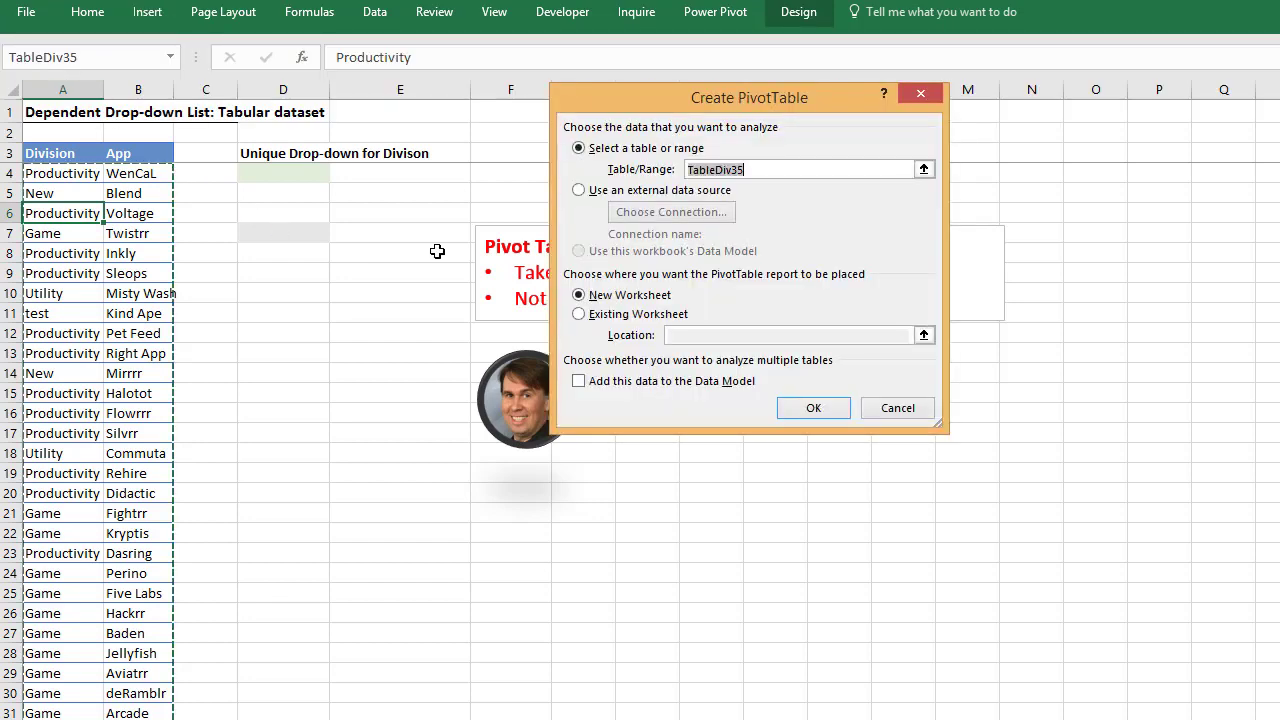
{"action": "left_click", "coordinate": [580, 314]}
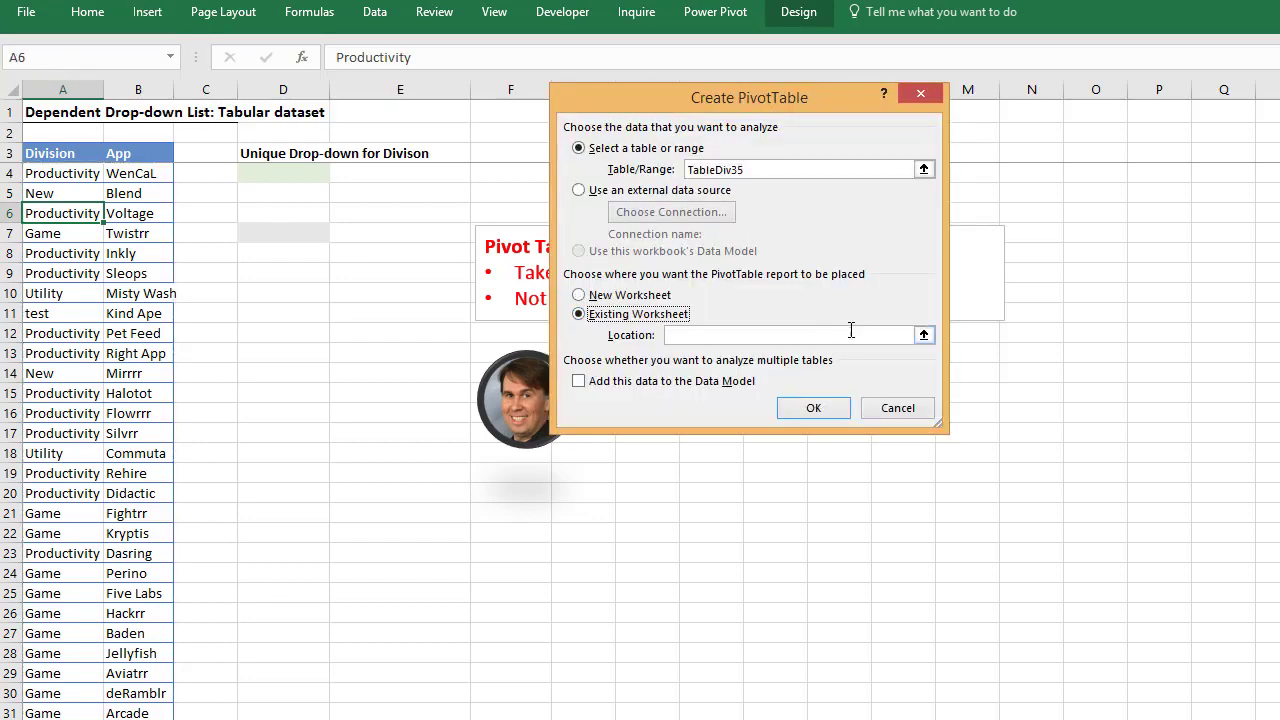
{"action": "left_click", "coordinate": [923, 335]}
{"action": "left_click", "coordinate": [290, 233]}
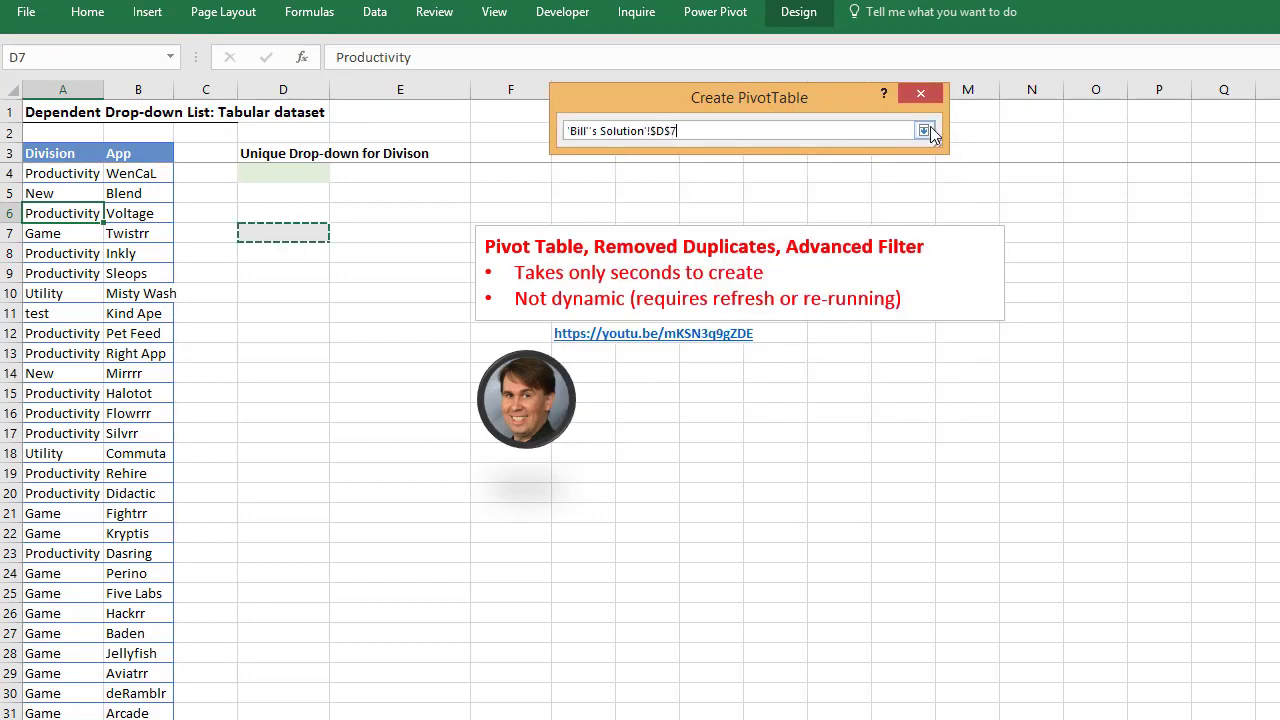
{"action": "left_click", "coordinate": [923, 130]}
{"action": "left_click", "coordinate": [813, 407]}
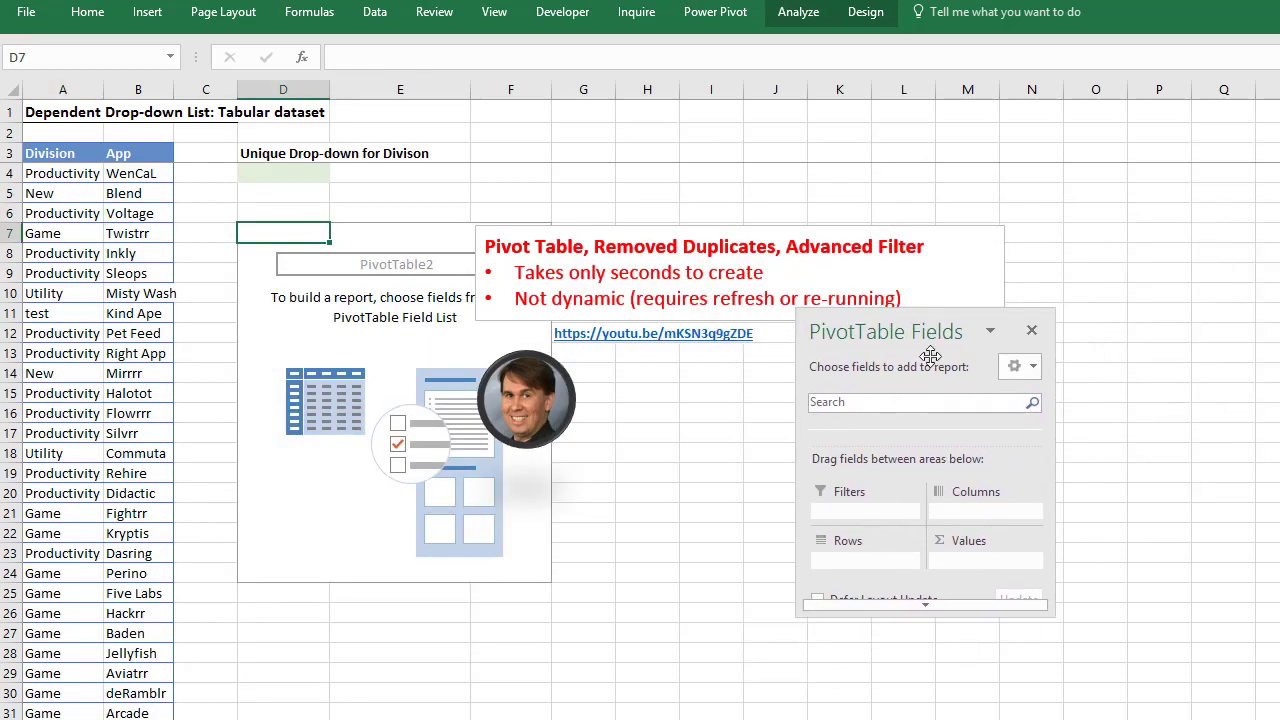
Add the Division field to the PivotTable's rows and remove its grand total.
{"action": "left_click_drag", "start_coordinate": [851, 606], "coordinate": [860, 715]}
{"action": "left_click_drag", "start_coordinate": [775, 438], "coordinate": [800, 650]}
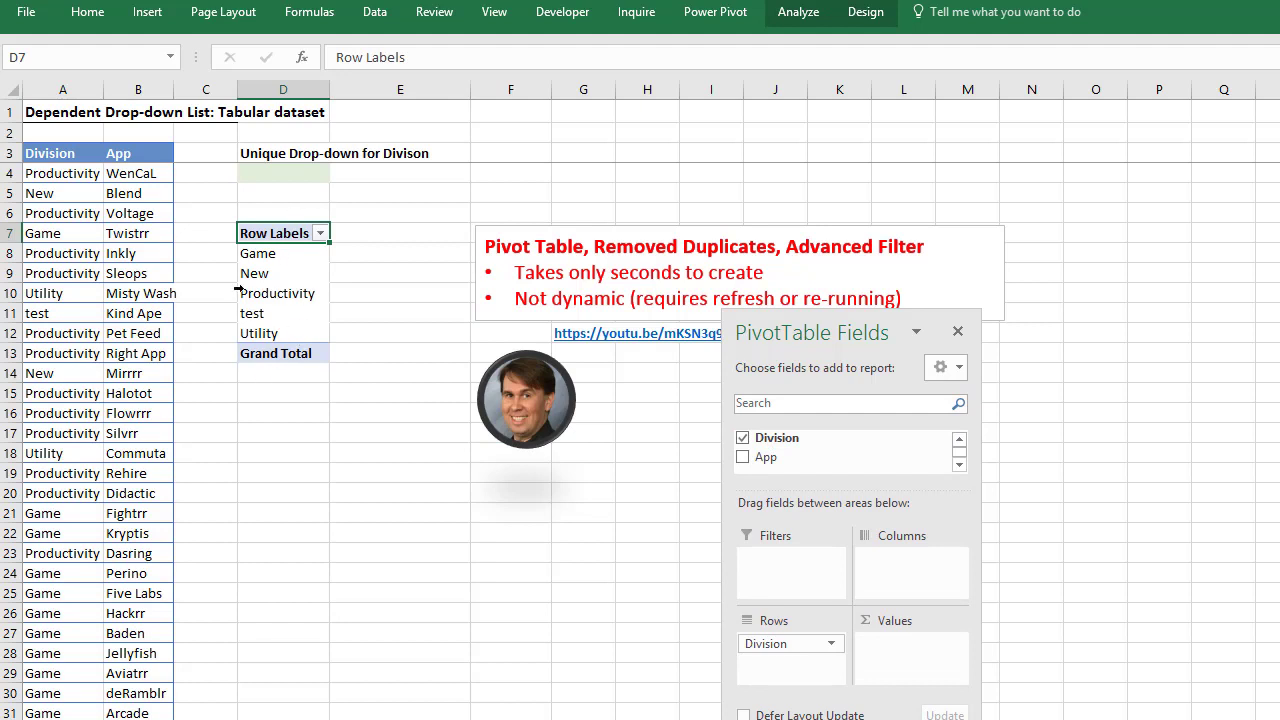
{"action": "left_click", "coordinate": [286, 354]}
{"action": "right_click", "coordinate": [286, 354]}
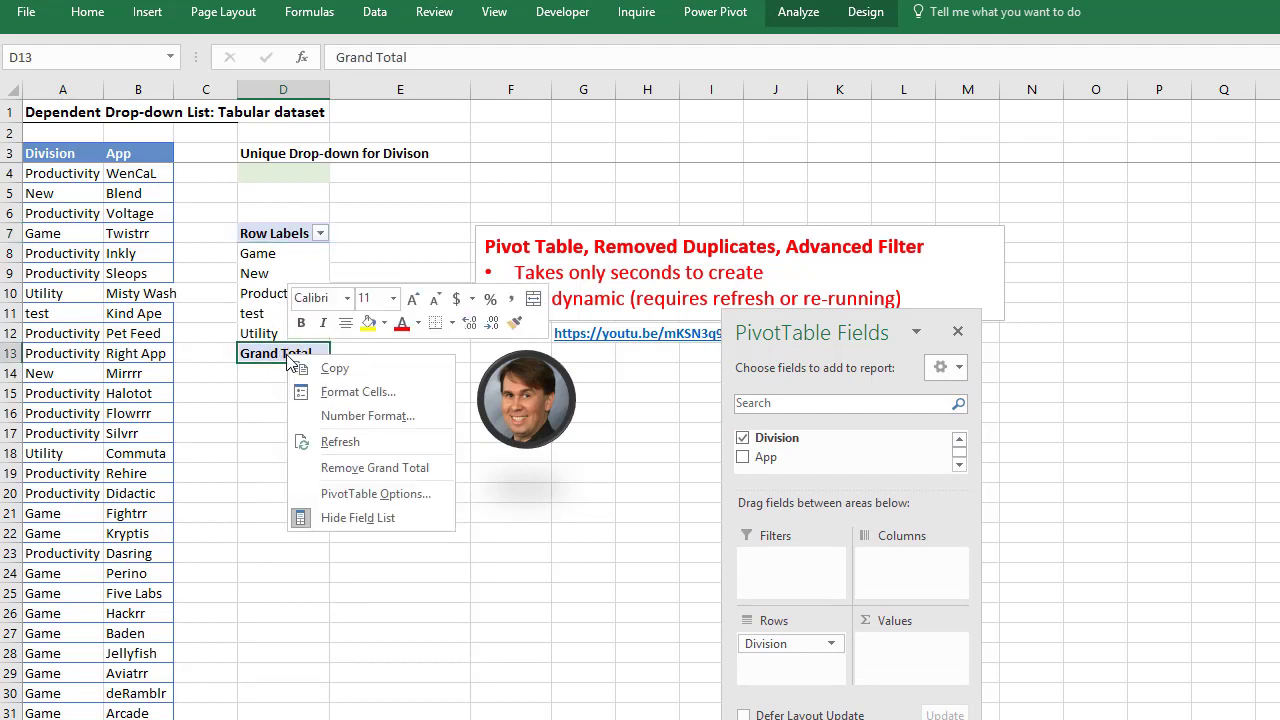
{"action": "left_click", "coordinate": [346, 464]}
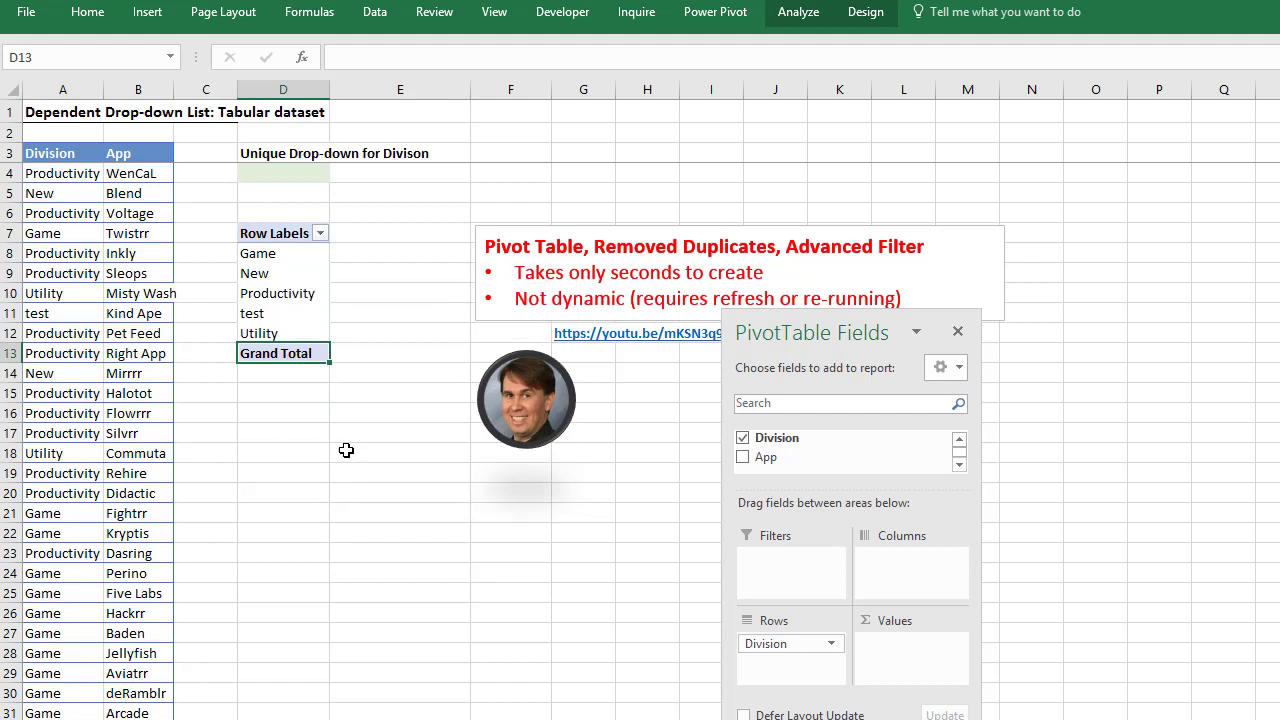
Check which divisions the drop-down list in D4 offers from the PivotTable.
{"action": "left_click", "coordinate": [316, 171]}
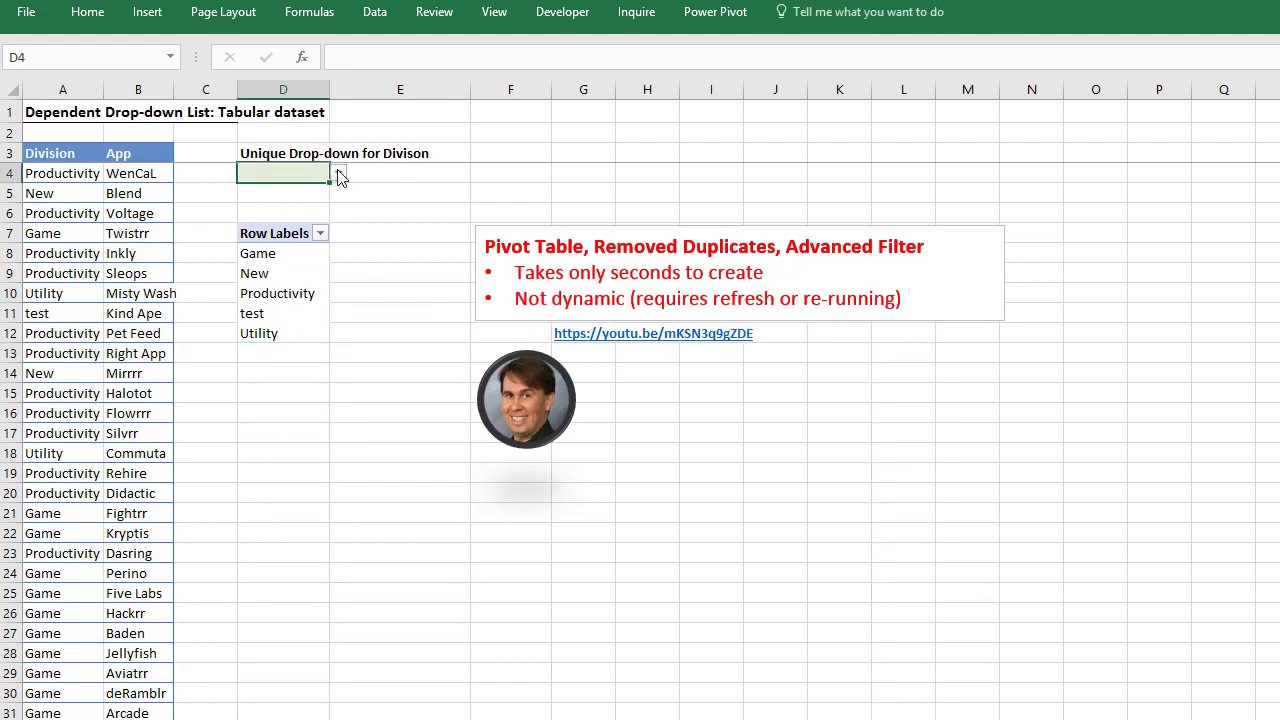
{"action": "left_click", "coordinate": [339, 174]}
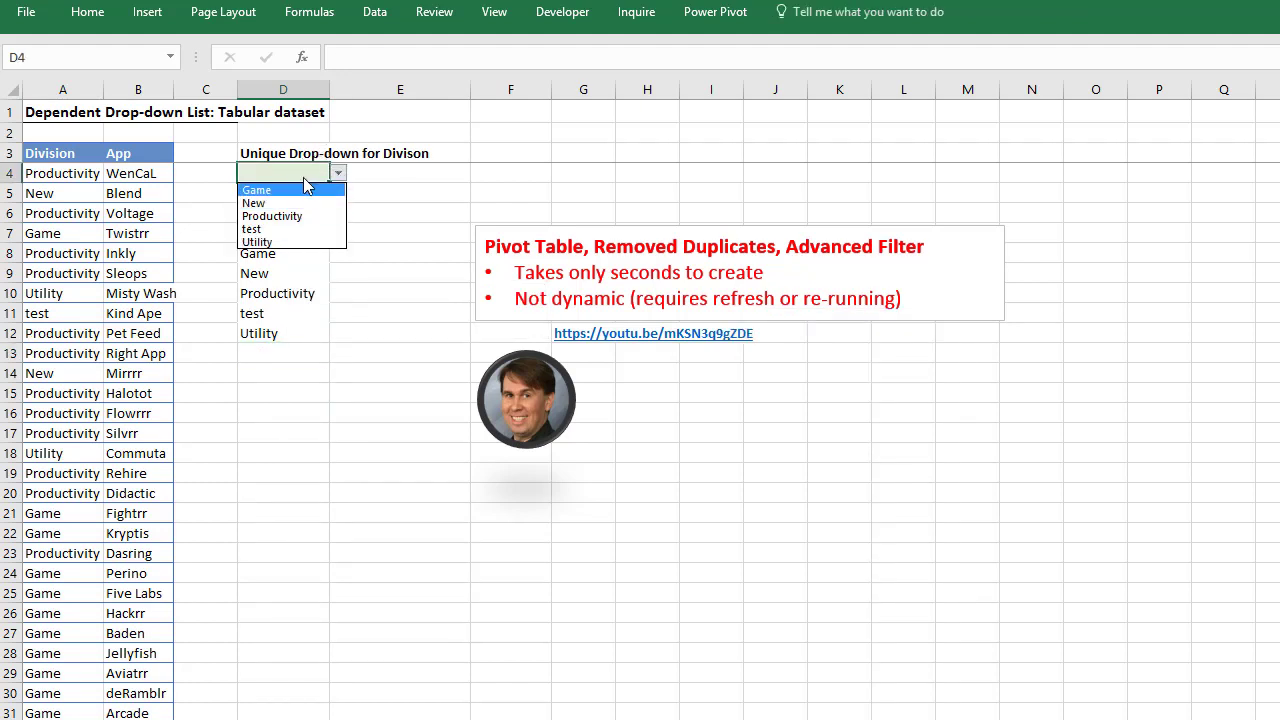
{"action": "left_click", "coordinate": [58, 398]}
Change the division in cell A16 to Coffee.
{"action": "left_click", "coordinate": [60, 416]}
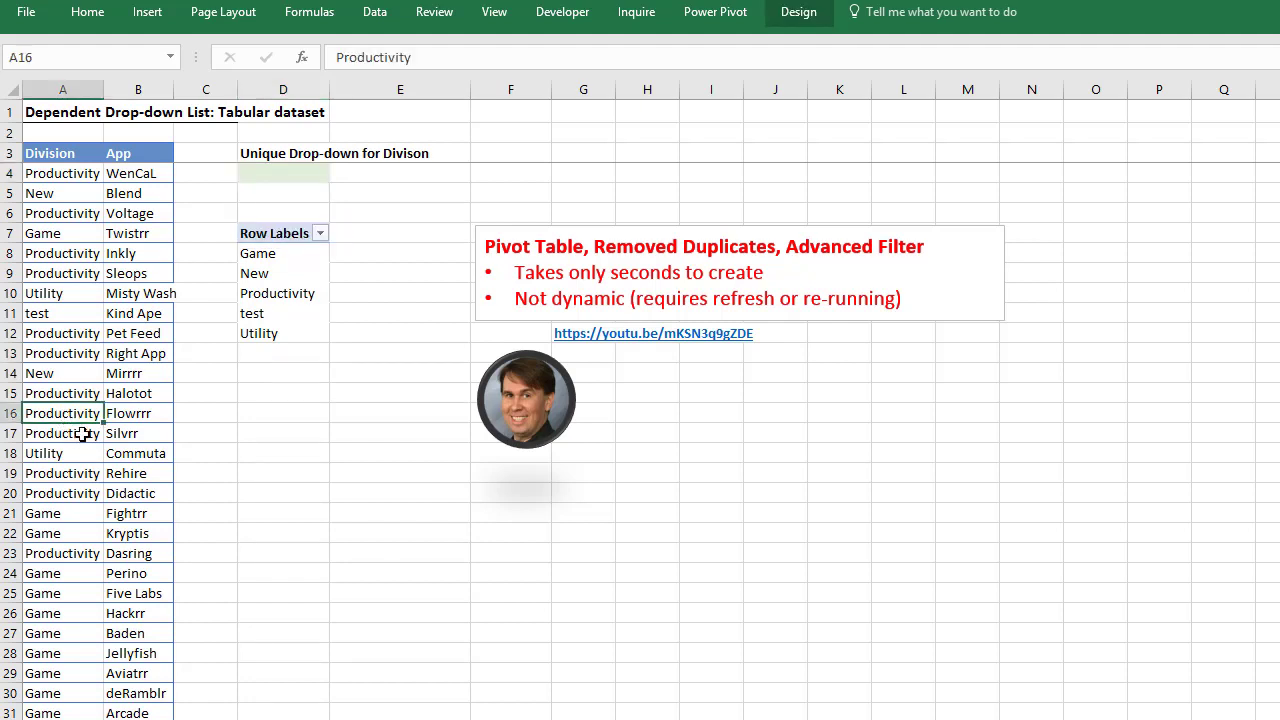
{"action": "type", "text": "Coffee"}
{"action": "key", "text": "Return"}
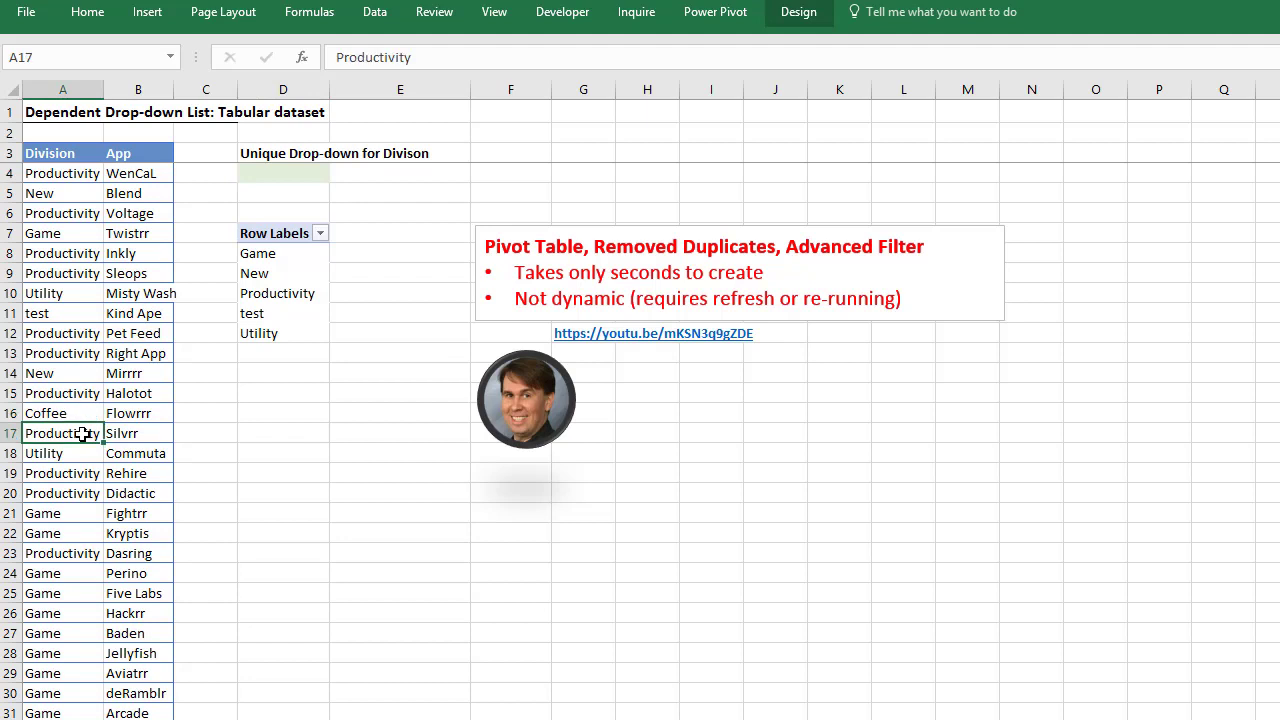
Check whether the drop-down list in D4 includes the Coffee division.
{"action": "left_click", "coordinate": [327, 175]}
{"action": "left_click", "coordinate": [338, 175]}
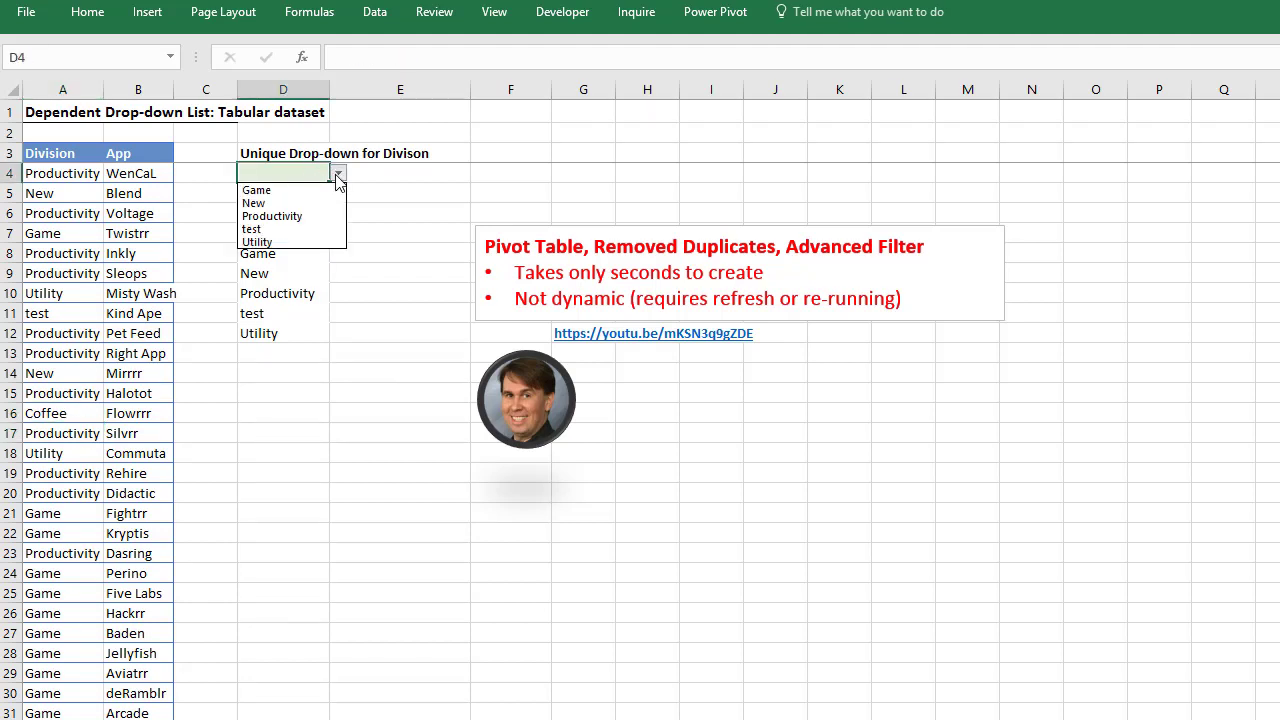
Refresh the PivotTable of divisions and check the updated drop-down list in D4.
{"action": "left_click", "coordinate": [338, 177]}
{"action": "right_click", "coordinate": [272, 256]}
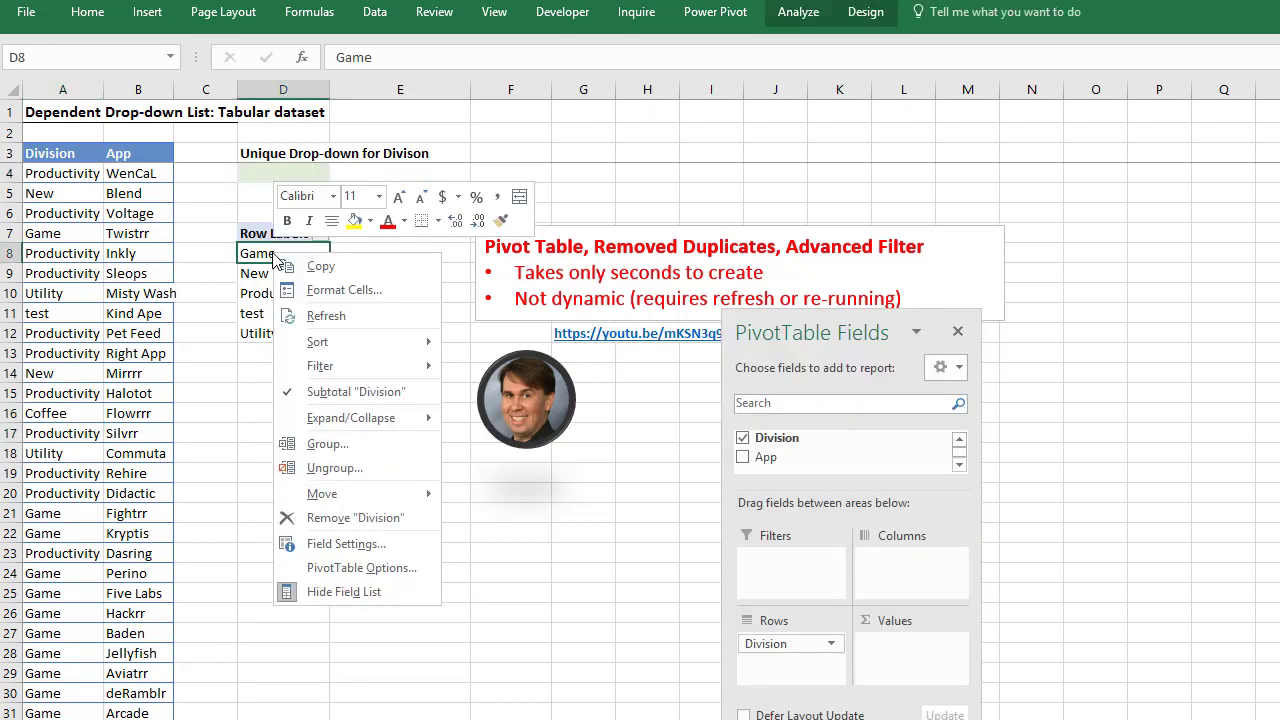
{"action": "left_click", "coordinate": [324, 315]}
{"action": "left_click", "coordinate": [312, 170]}
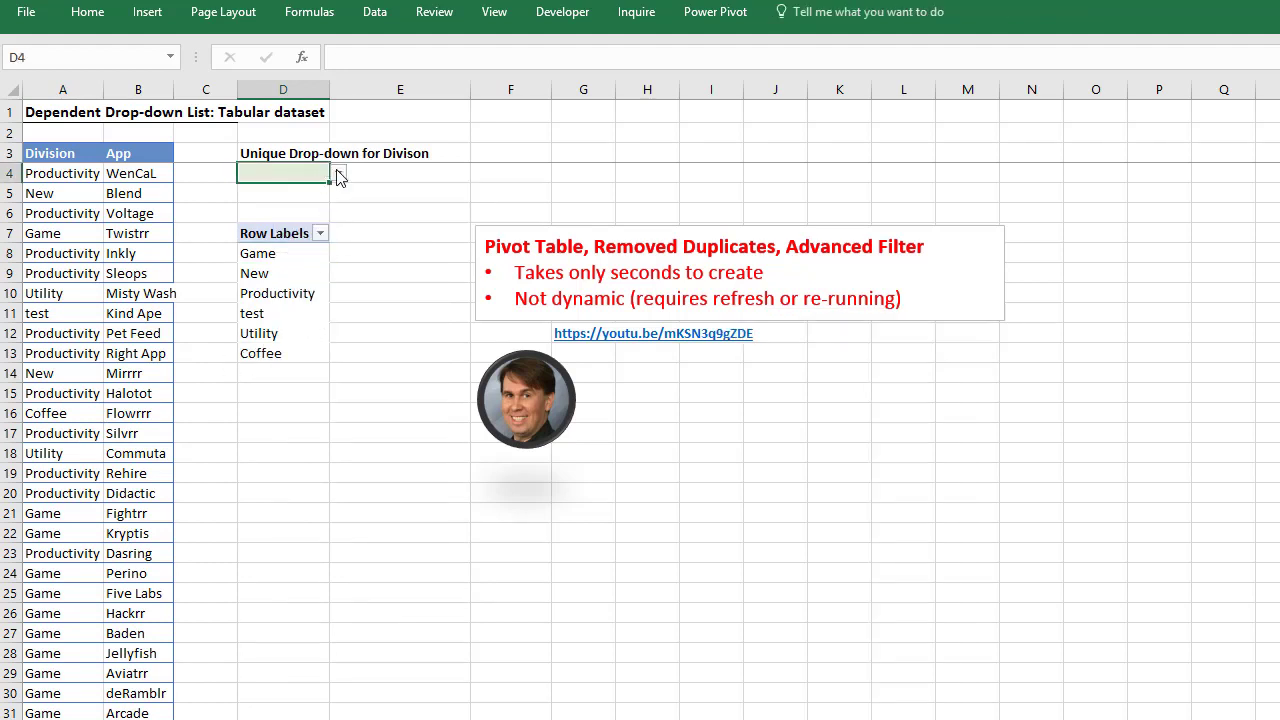
{"action": "left_click", "coordinate": [338, 176]}
{"action": "left_click", "coordinate": [338, 177]}
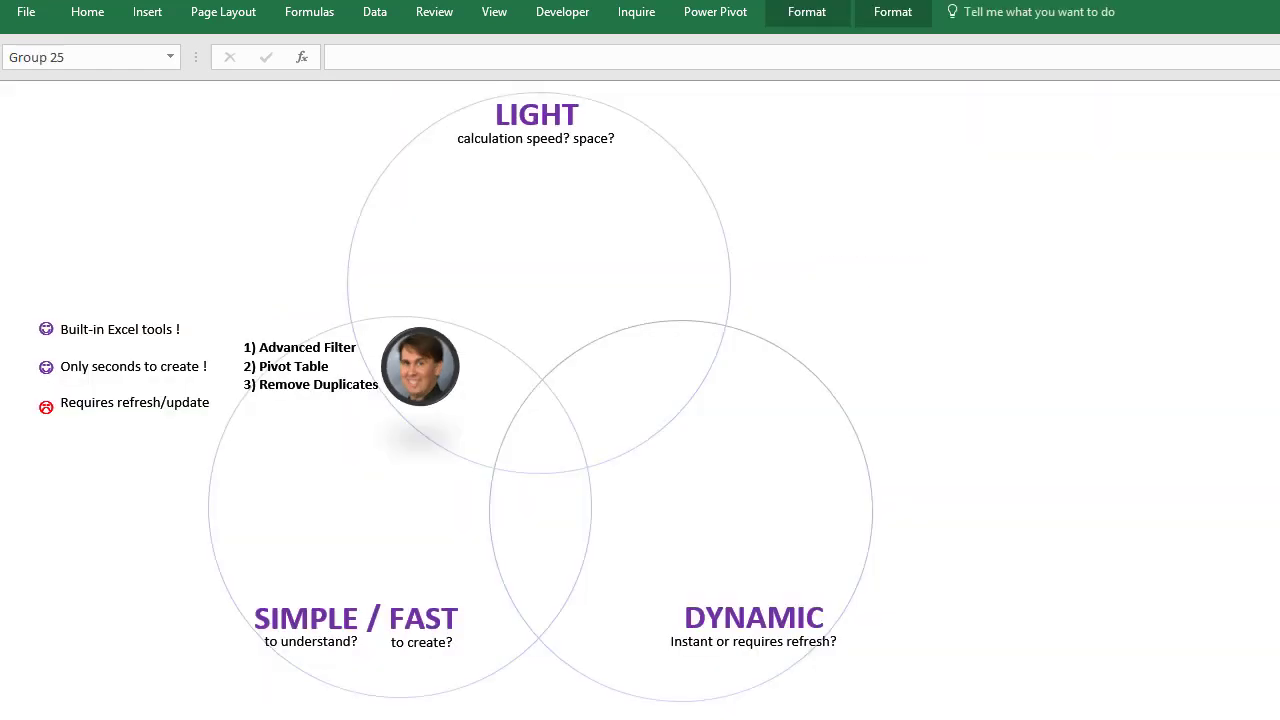
Place the Power Query group in the overlap of the LIGHT and SIMPLE / FAST circles.
{"action": "left_click_drag", "start_coordinate": [681, 463], "coordinate": [488, 431]}
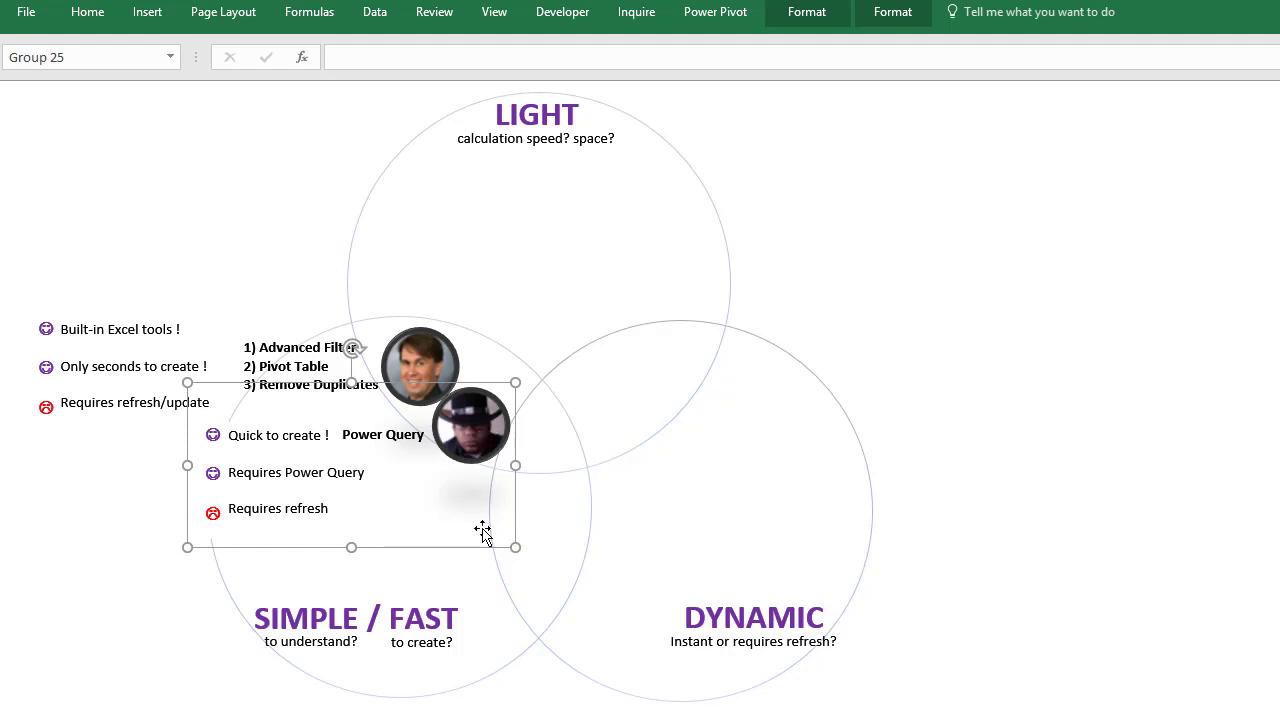
{"action": "key", "text": "Escape"}
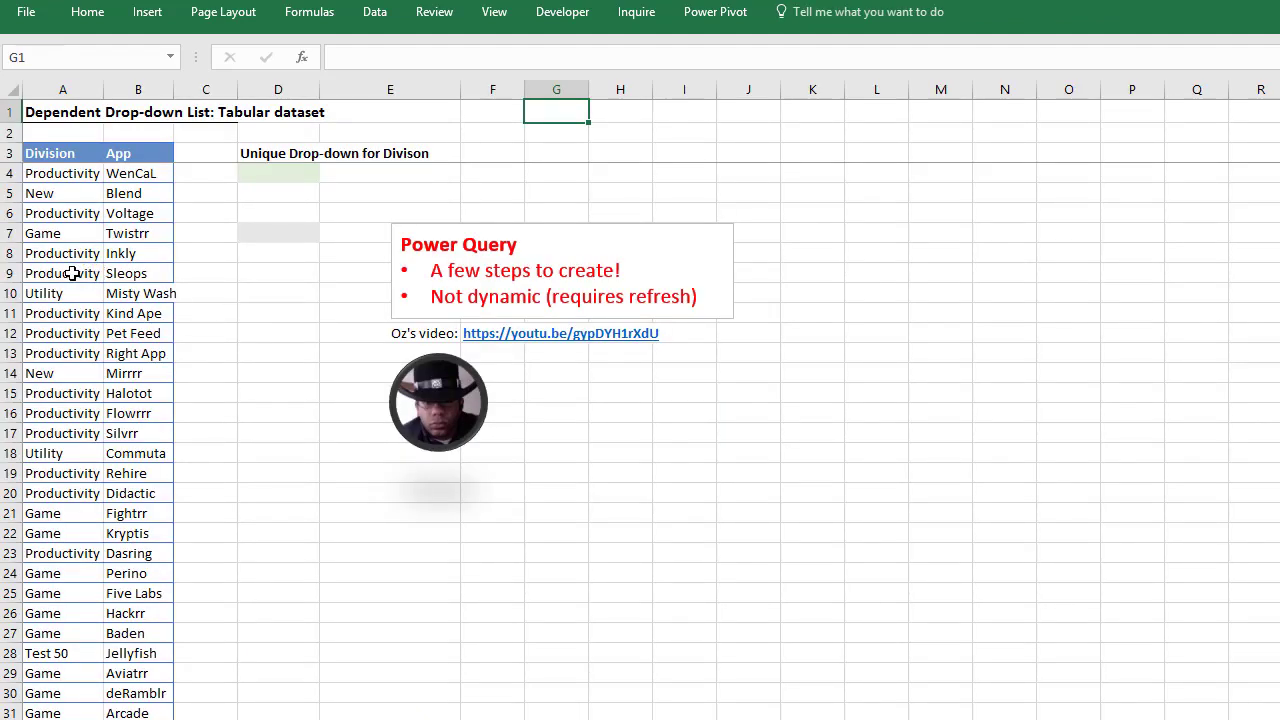
Load the Division and App table into the Query Editor as a new query.
{"action": "left_click", "coordinate": [70, 273]}
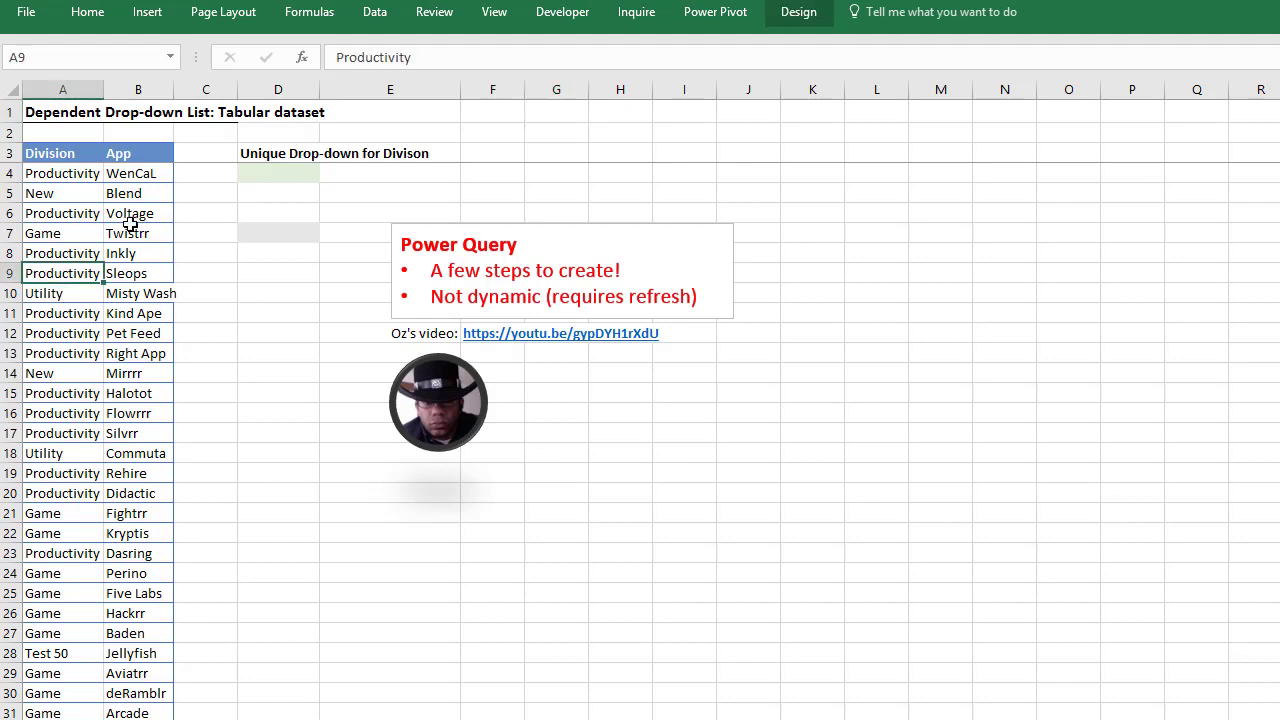
{"action": "left_click", "coordinate": [797, 16]}
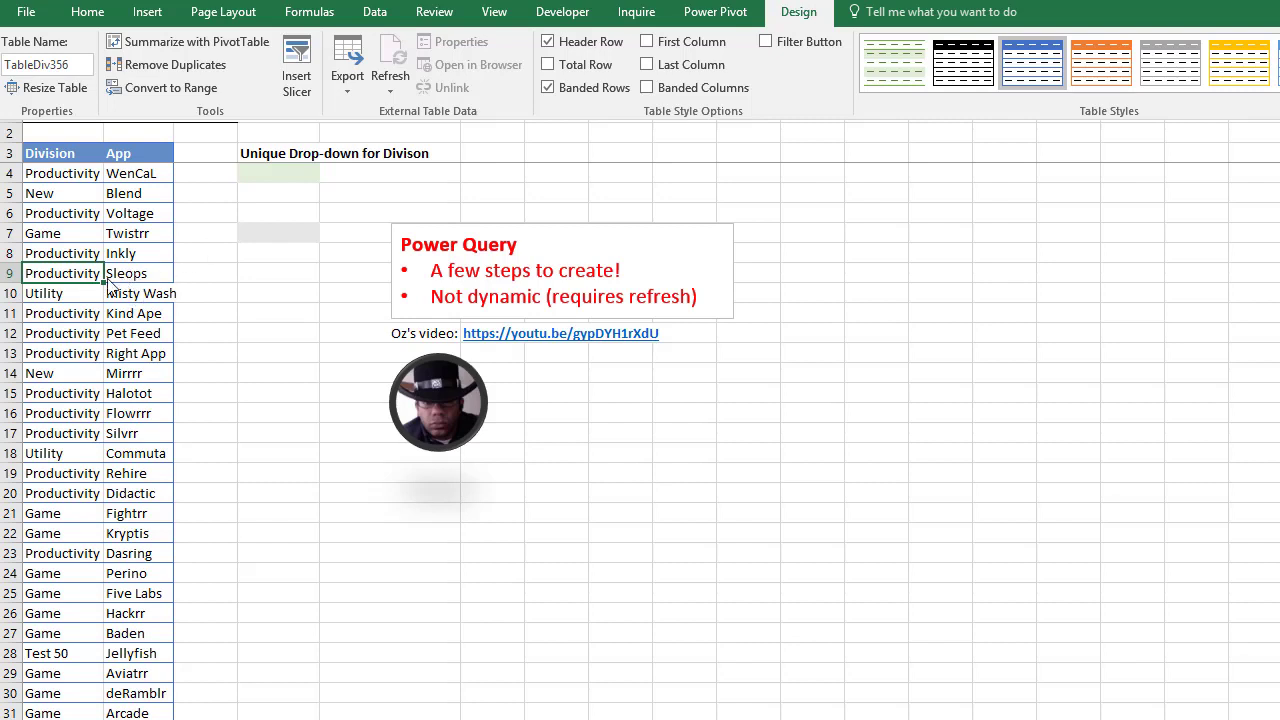
{"action": "left_click", "coordinate": [374, 12]}
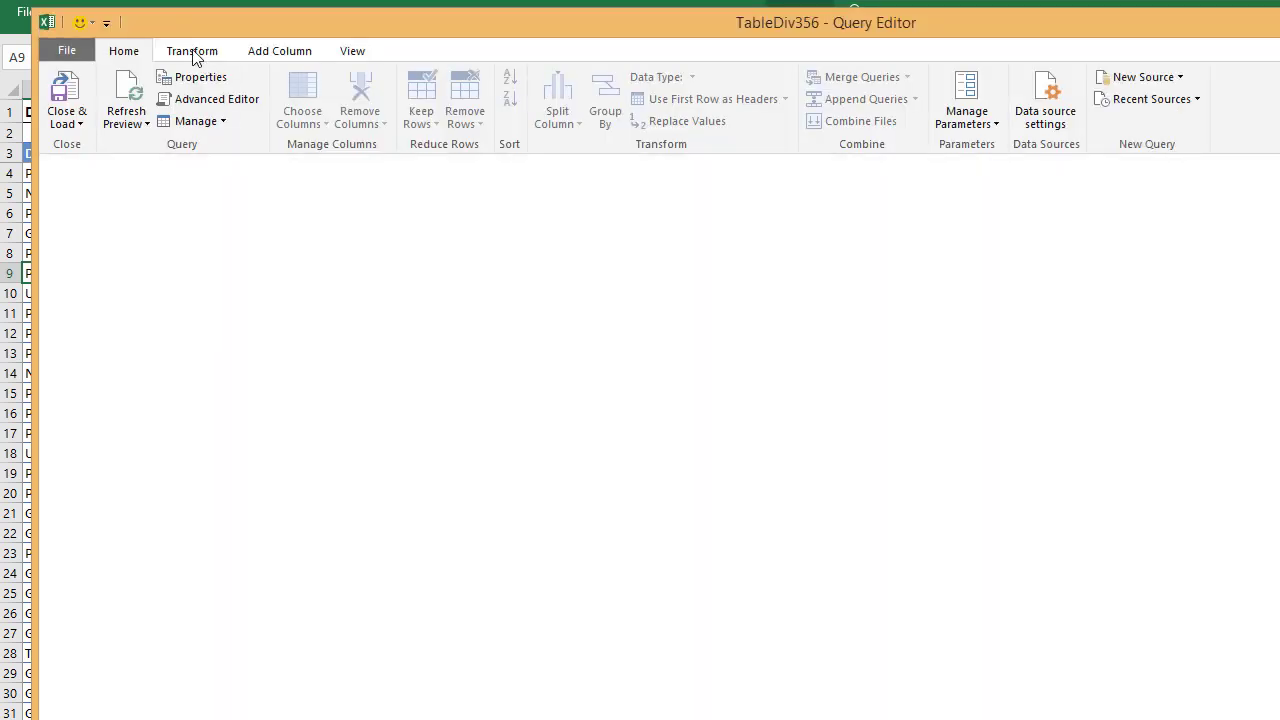
Group the query by Division, using the Count Rows operation for a new column named Count.
{"action": "left_click", "coordinate": [195, 55]}
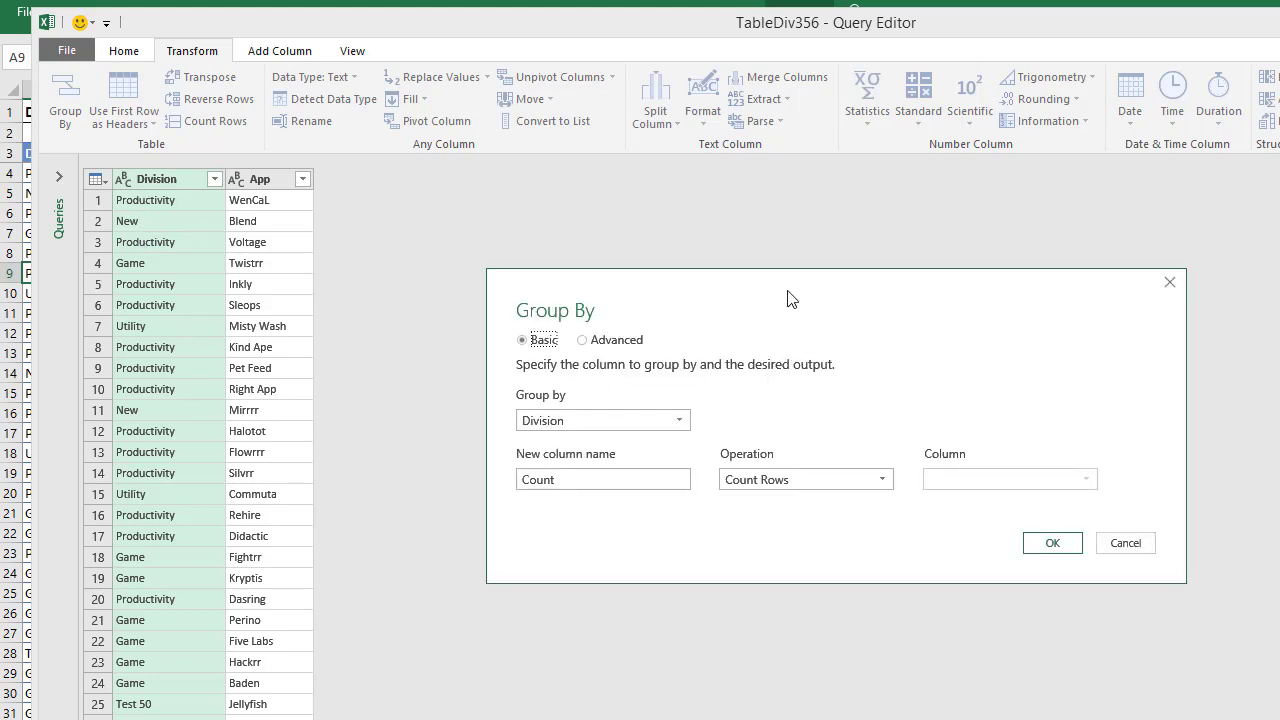
{"action": "left_click_drag", "start_coordinate": [778, 292], "coordinate": [561, 234]}
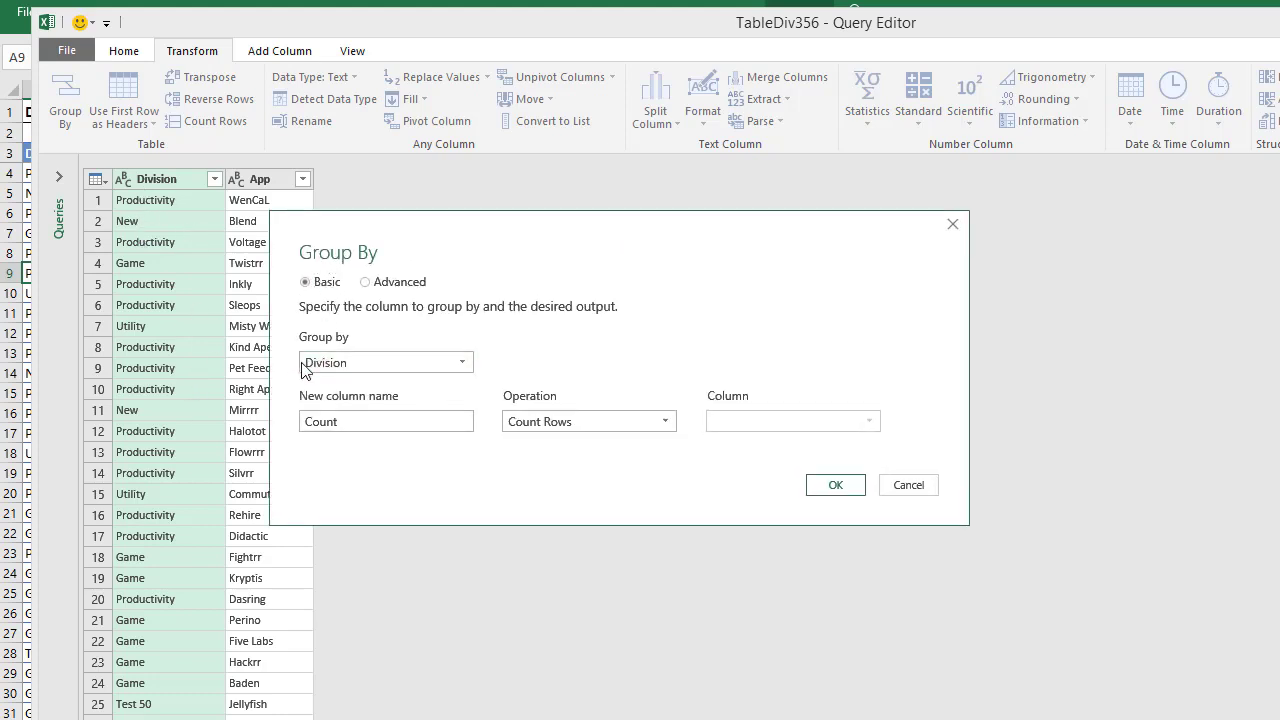
{"action": "left_click", "coordinate": [829, 483]}
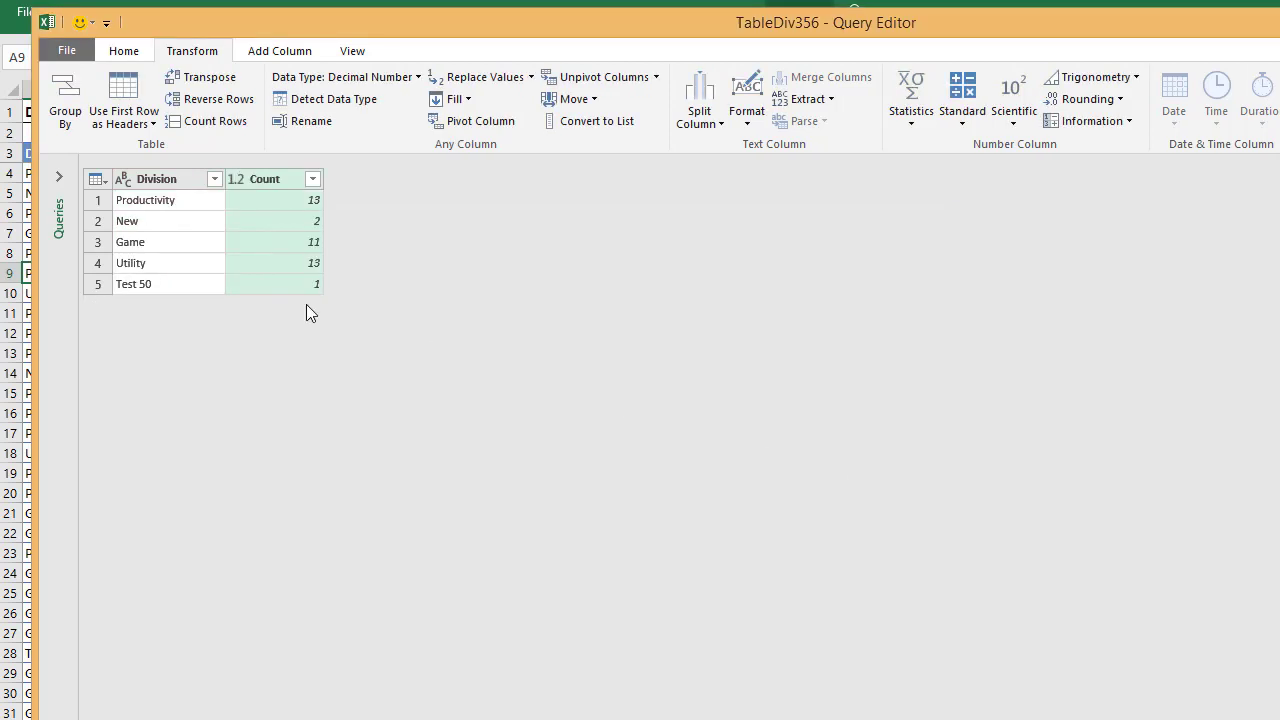
Remove the Count column from the grouped query so only Division is kept.
{"action": "left_click", "coordinate": [275, 183]}
{"action": "left_click", "coordinate": [186, 186]}
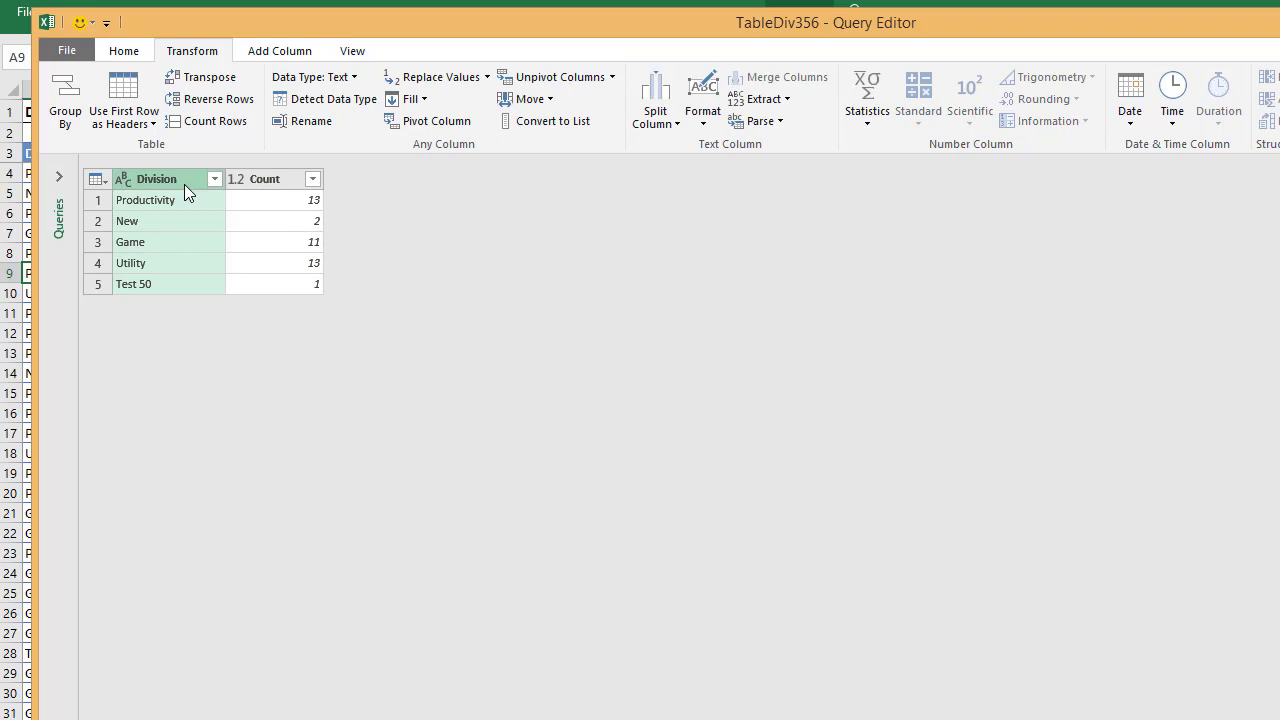
{"action": "left_click", "coordinate": [268, 188]}
{"action": "right_click", "coordinate": [268, 184]}
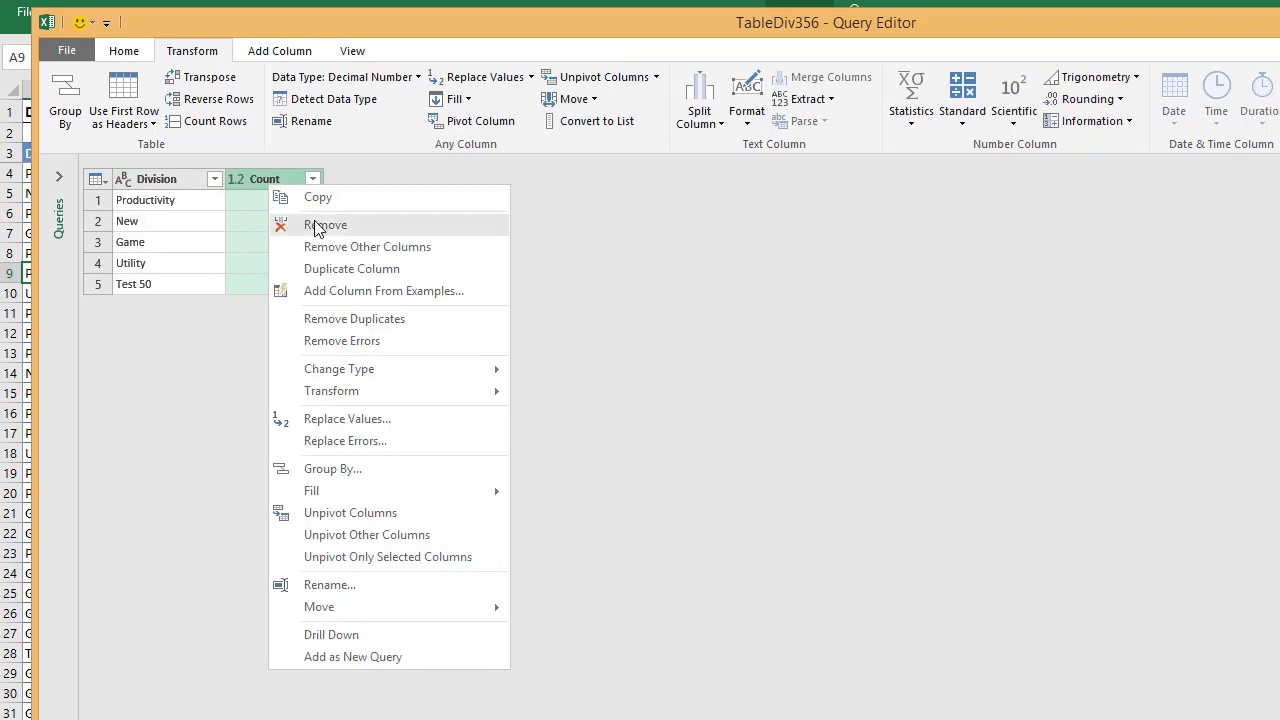
{"action": "left_click", "coordinate": [283, 220]}
Load the query result as a table at cell D7 of the existing worksheet.
{"action": "left_click", "coordinate": [122, 51]}
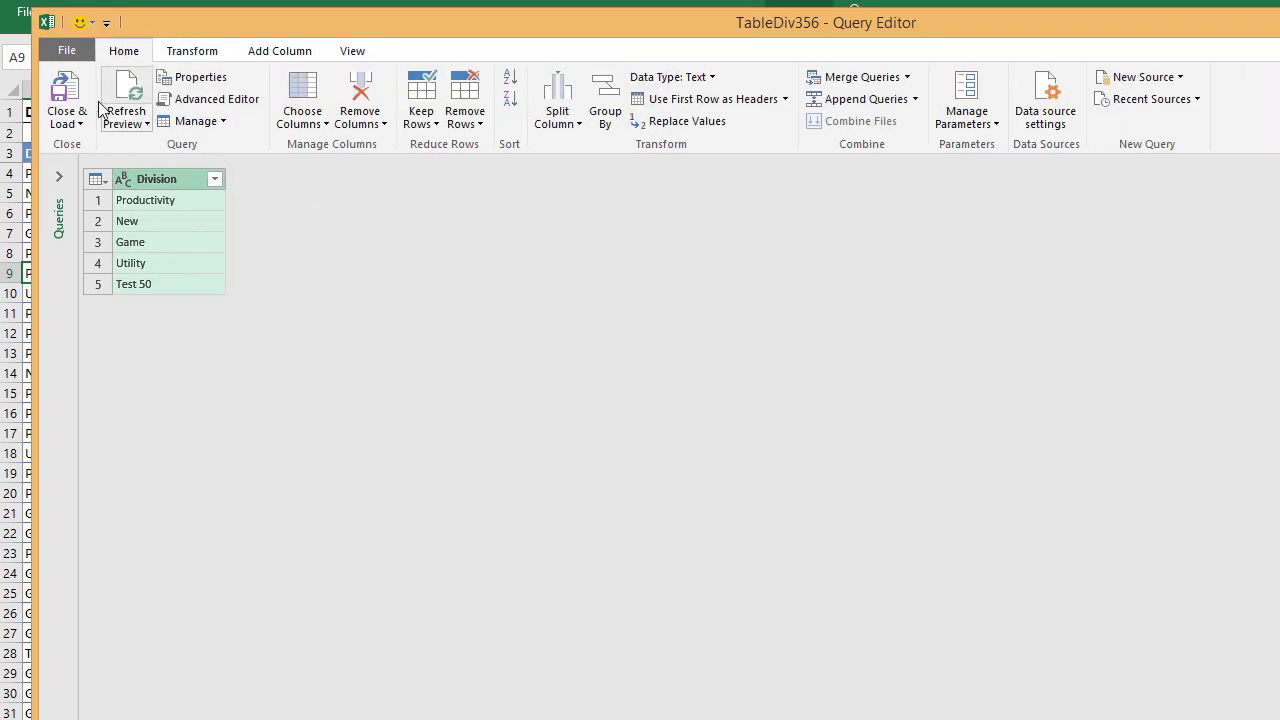
{"action": "left_click", "coordinate": [66, 123]}
{"action": "left_click", "coordinate": [110, 167]}
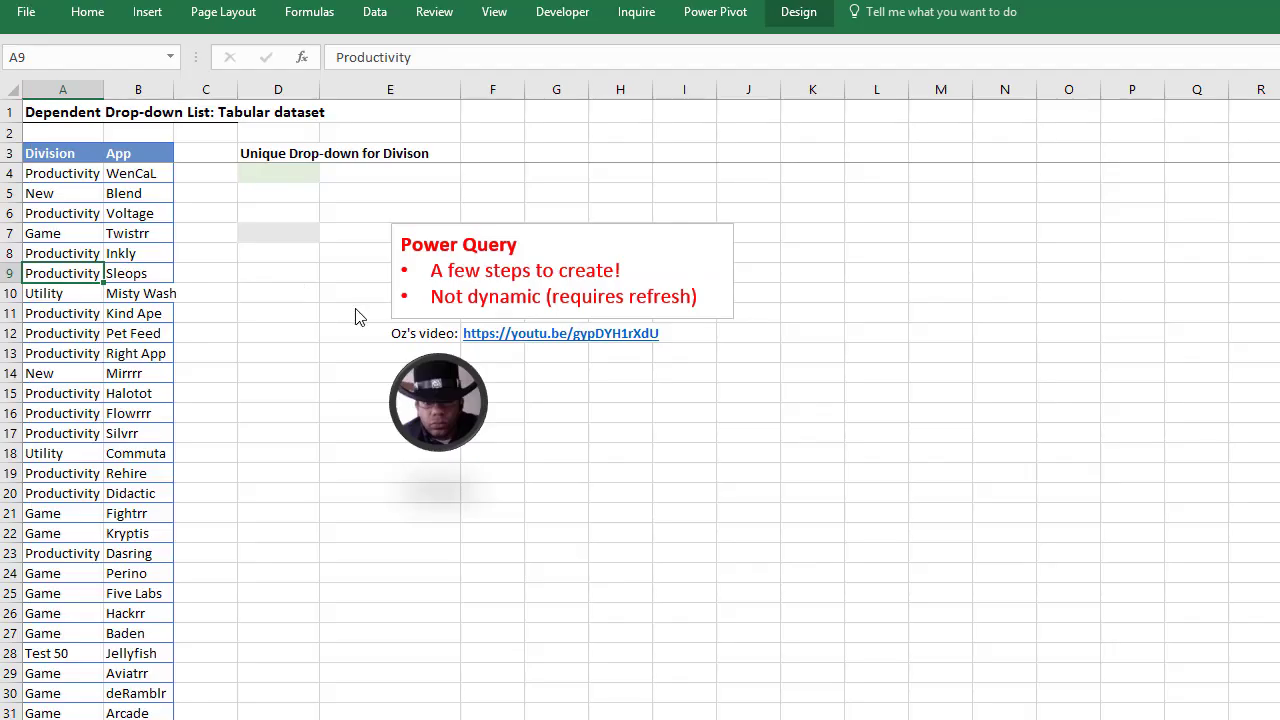
{"action": "left_click", "coordinate": [628, 274]}
{"action": "left_click", "coordinate": [818, 296]}
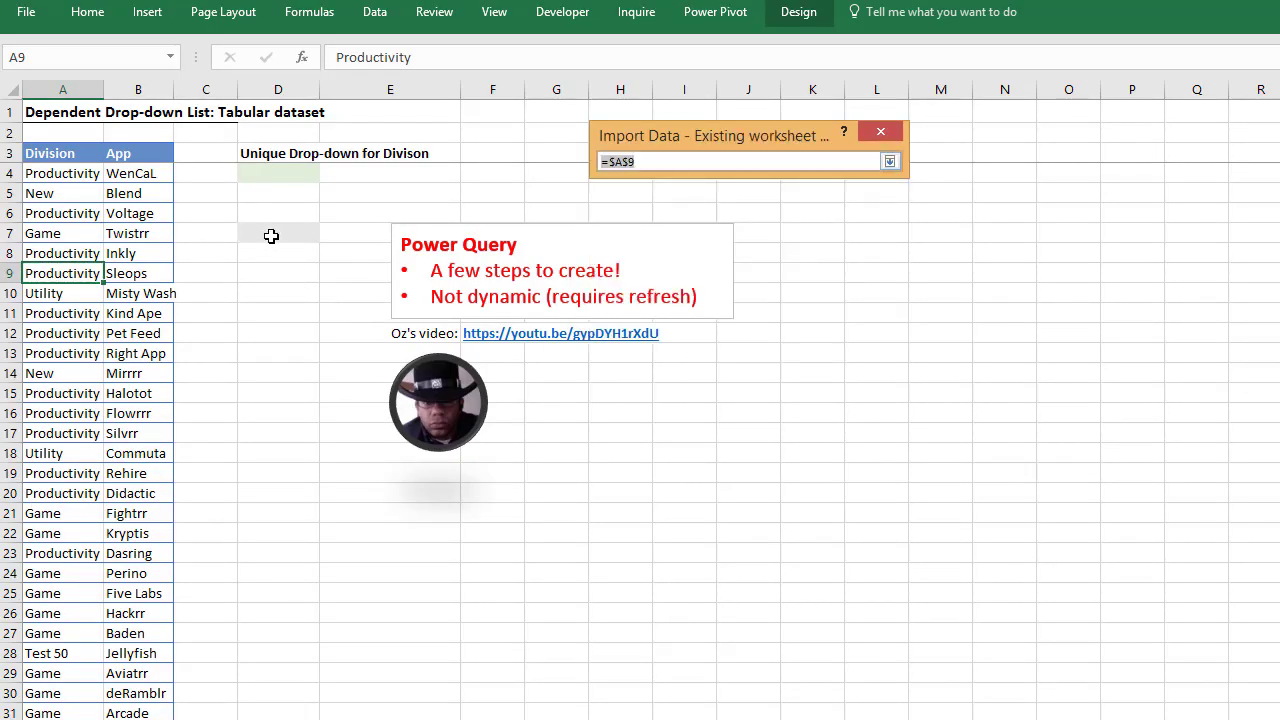
{"action": "left_click", "coordinate": [270, 234]}
{"action": "left_click", "coordinate": [889, 161]}
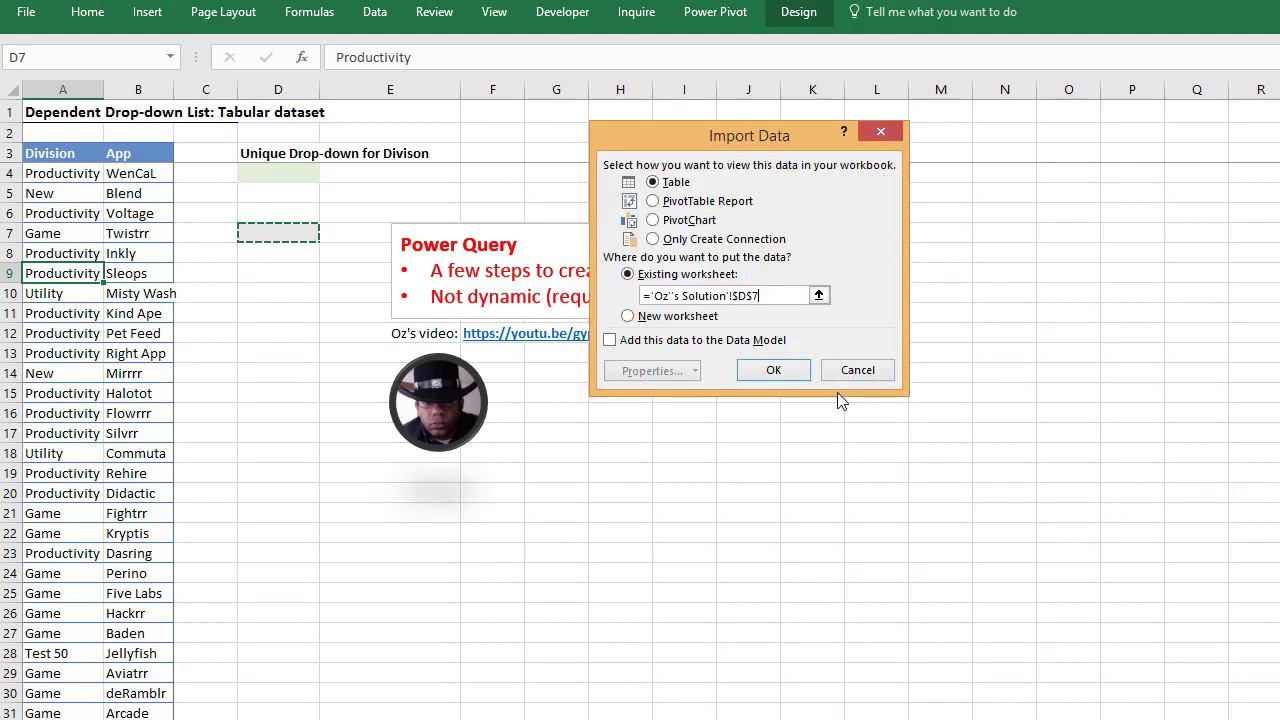
{"action": "left_click", "coordinate": [779, 371]}
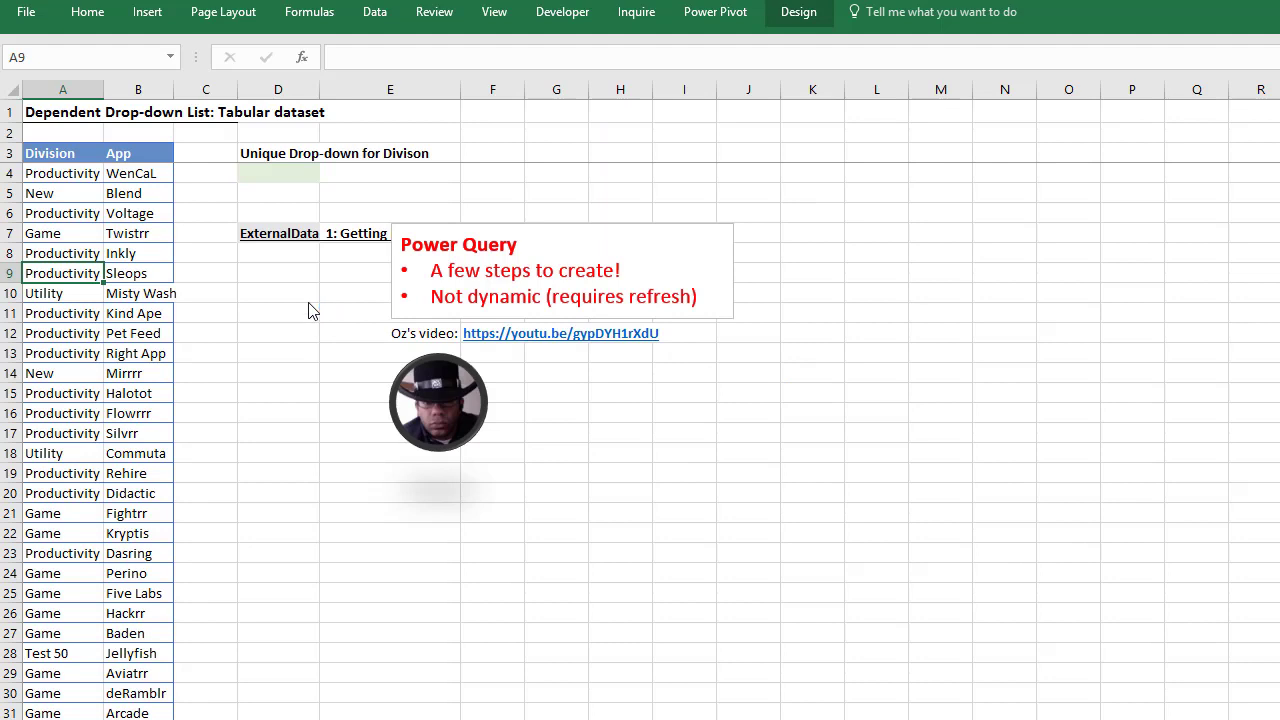
Check which divisions the drop-down list in D4 offers from the query table.
{"action": "left_click", "coordinate": [278, 173]}
{"action": "left_click", "coordinate": [328, 174]}
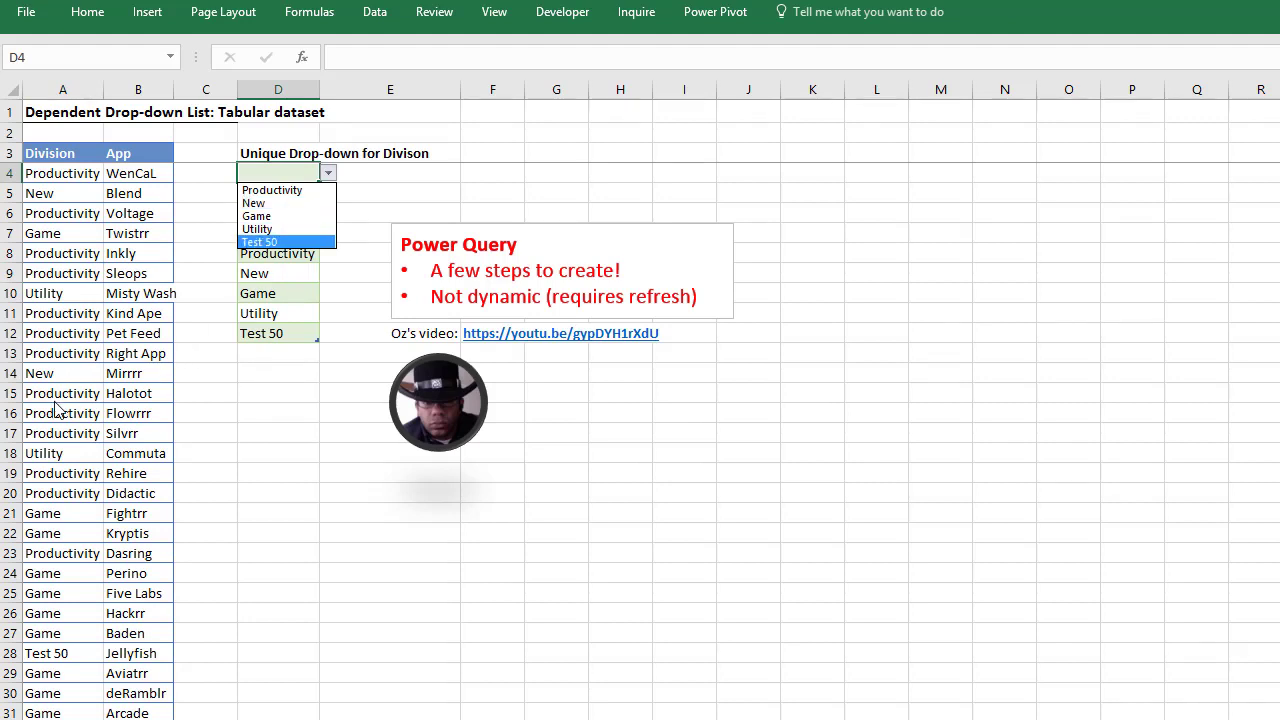
{"action": "key", "text": "Escape"}
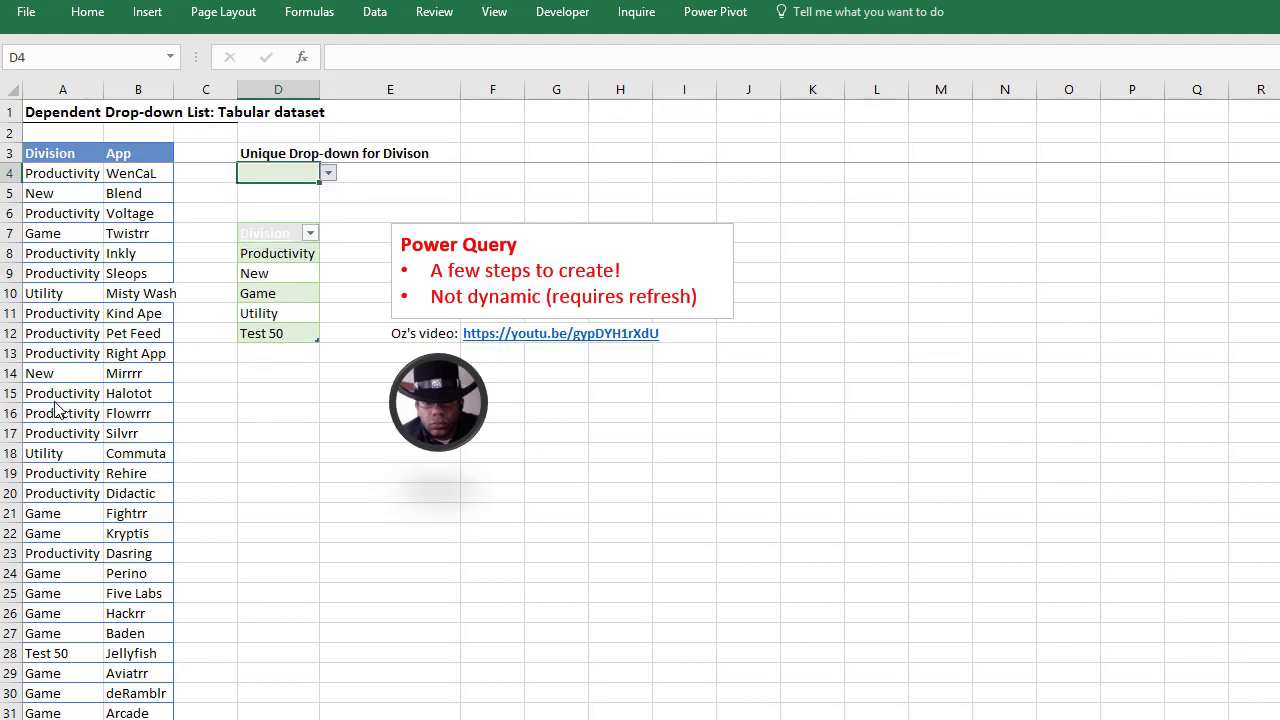
Change the division in cell A10 to Friday.
{"action": "left_click", "coordinate": [61, 294]}
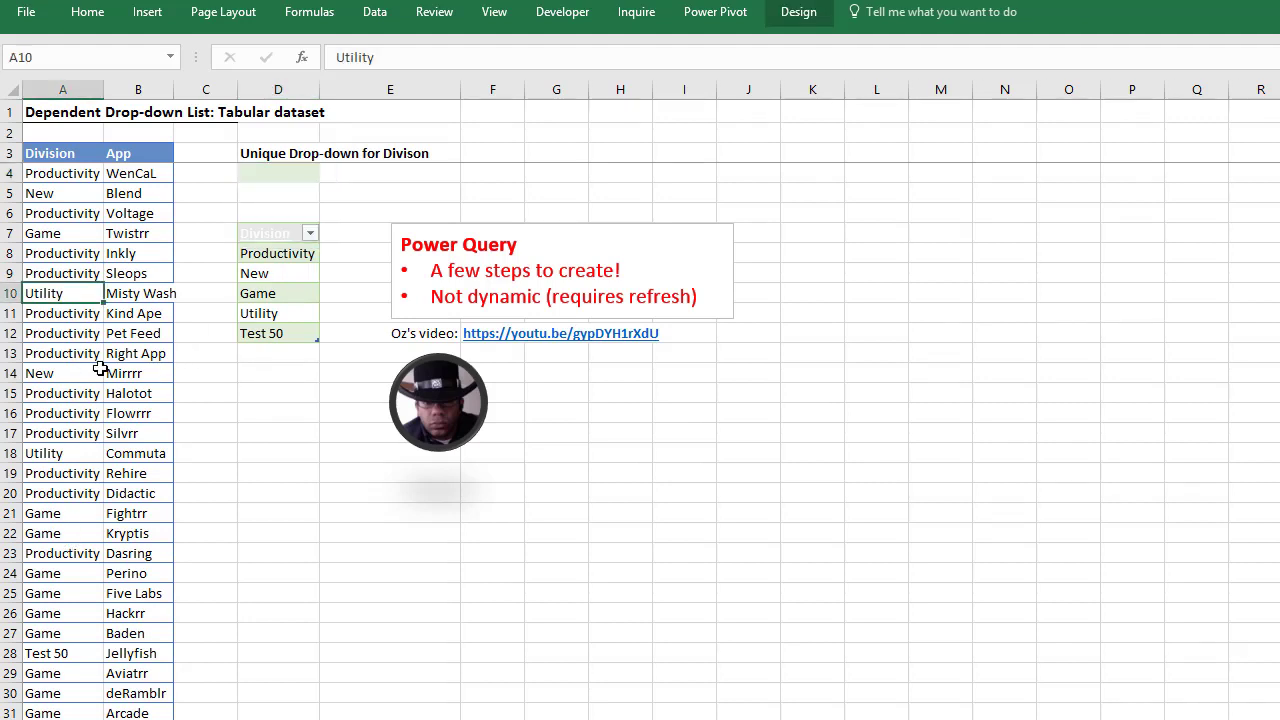
{"action": "type", "text": "Friday"}
{"action": "key", "text": "Return"}
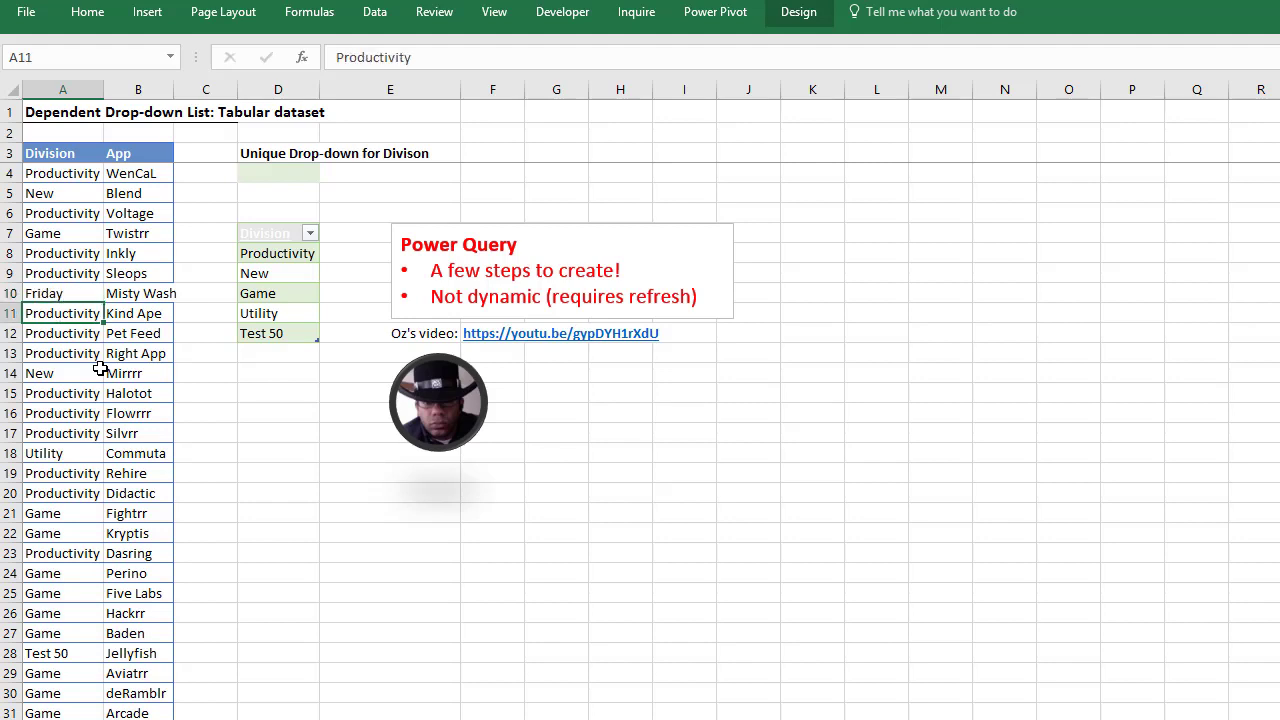
Refresh the query table of divisions and check whether D4's drop-down list includes Friday.
{"action": "left_click", "coordinate": [259, 293]}
{"action": "right_click", "coordinate": [261, 295]}
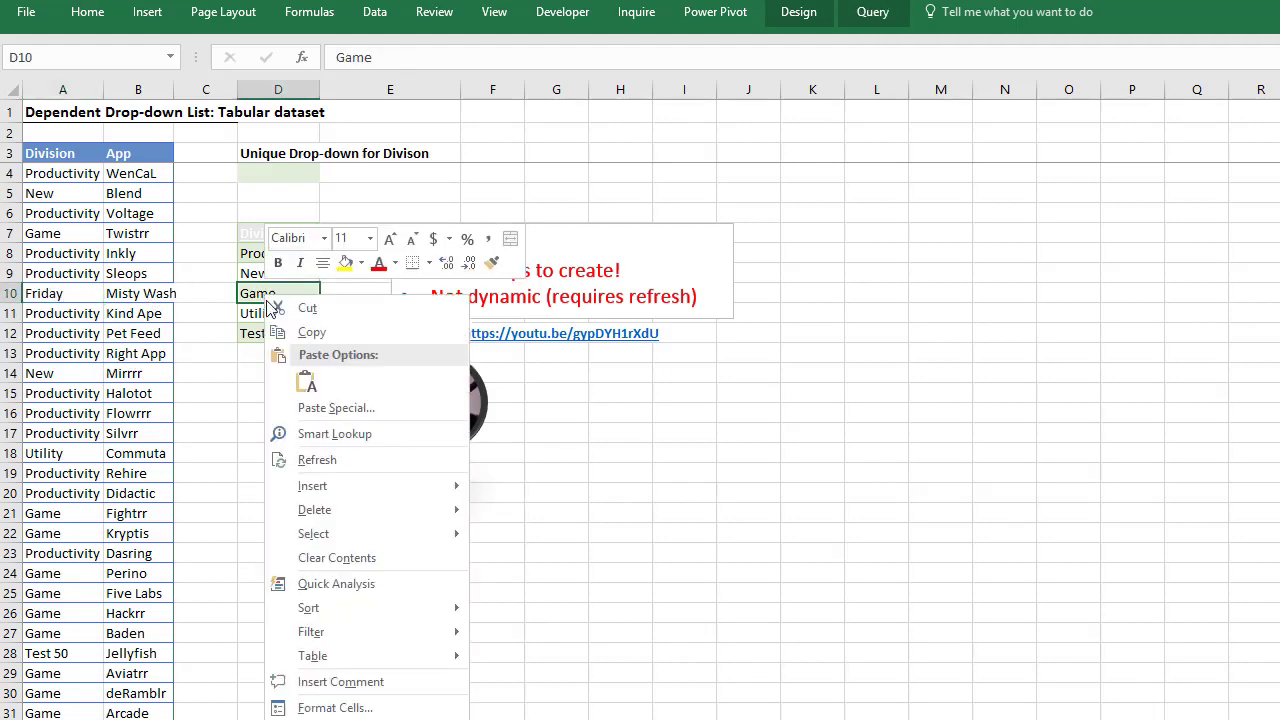
{"action": "left_click", "coordinate": [334, 467]}
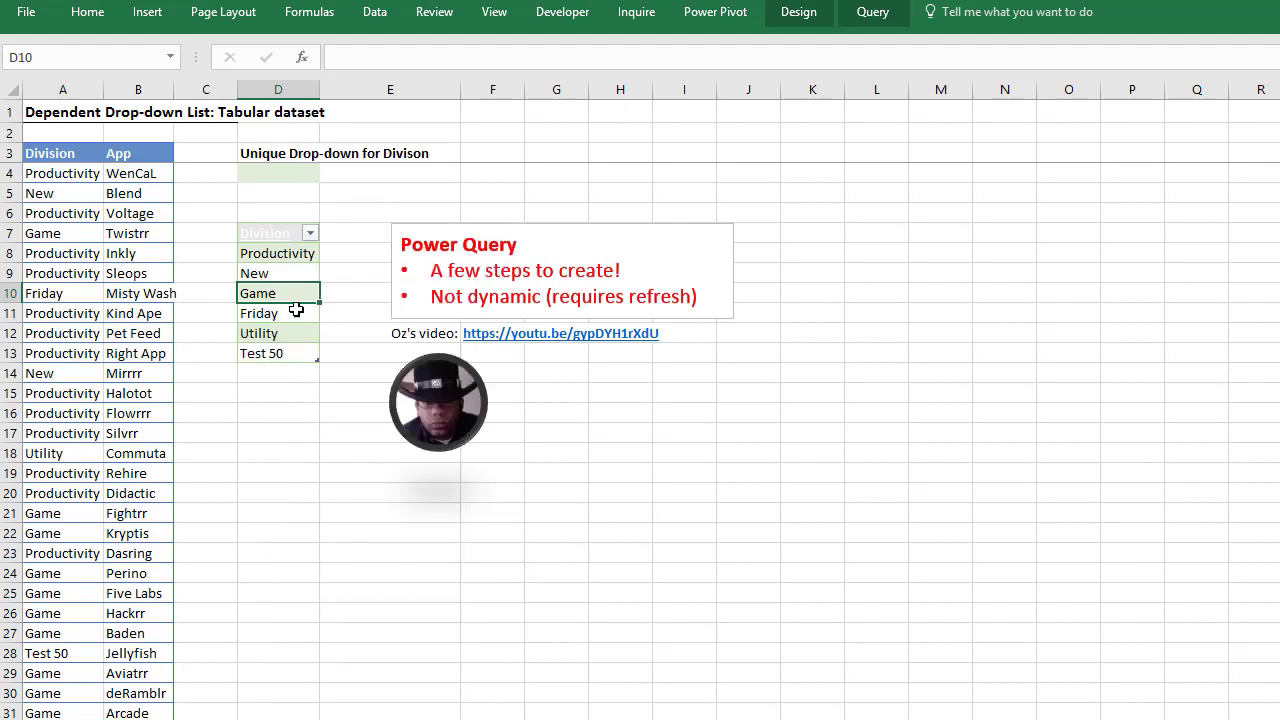
{"action": "left_click", "coordinate": [297, 174]}
{"action": "left_click", "coordinate": [328, 173]}
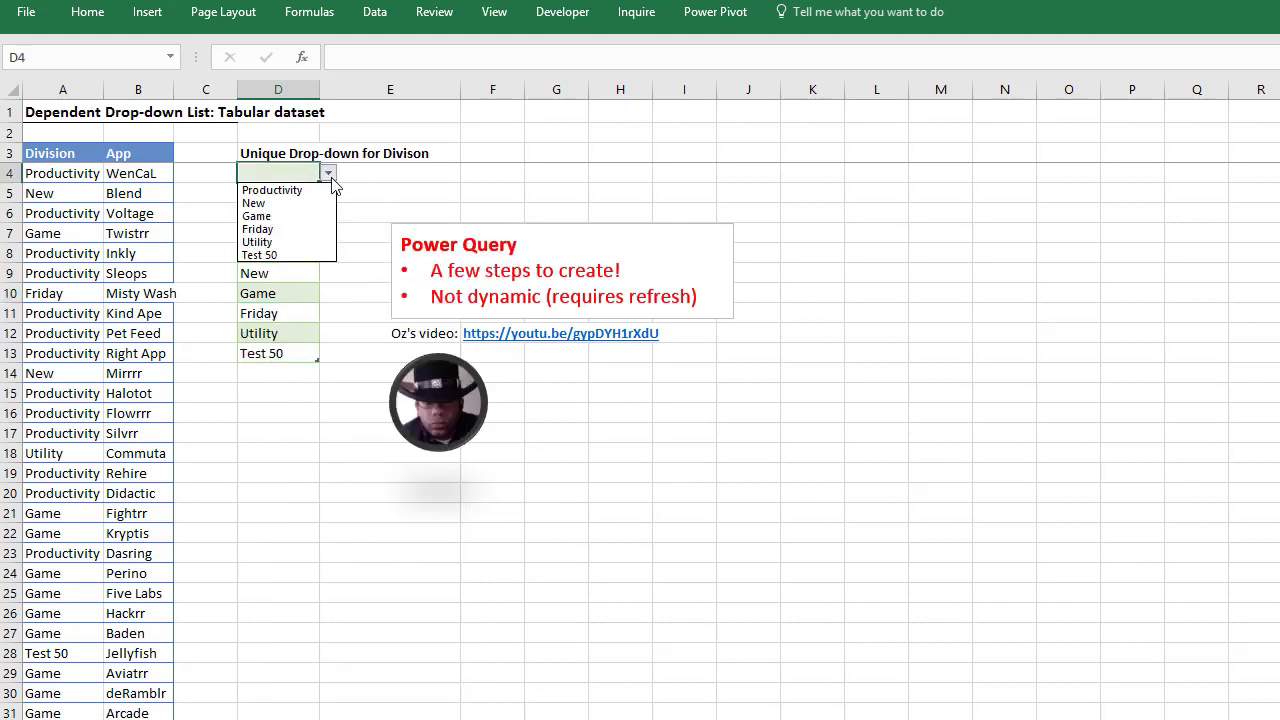
{"action": "left_click", "coordinate": [330, 177]}
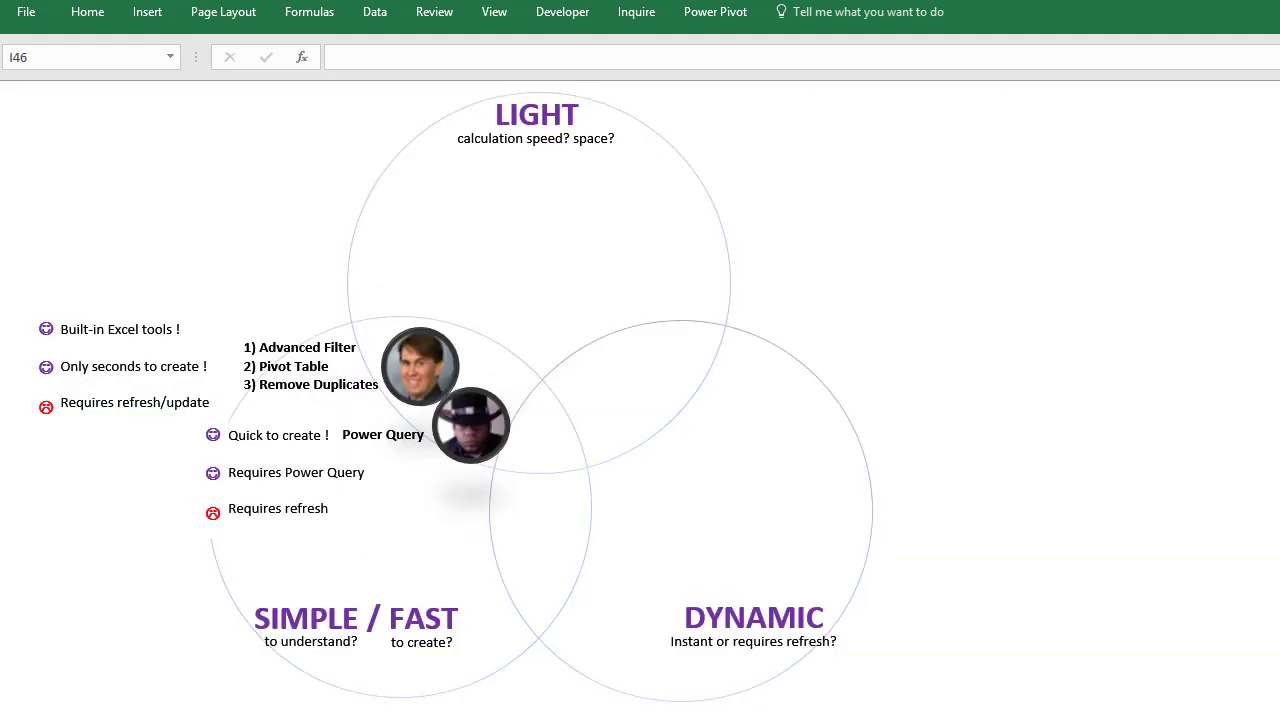
Place the 1 Formula group in the overlap of the LIGHT and DYNAMIC circles.
{"action": "left_click", "coordinate": [352, 500]}
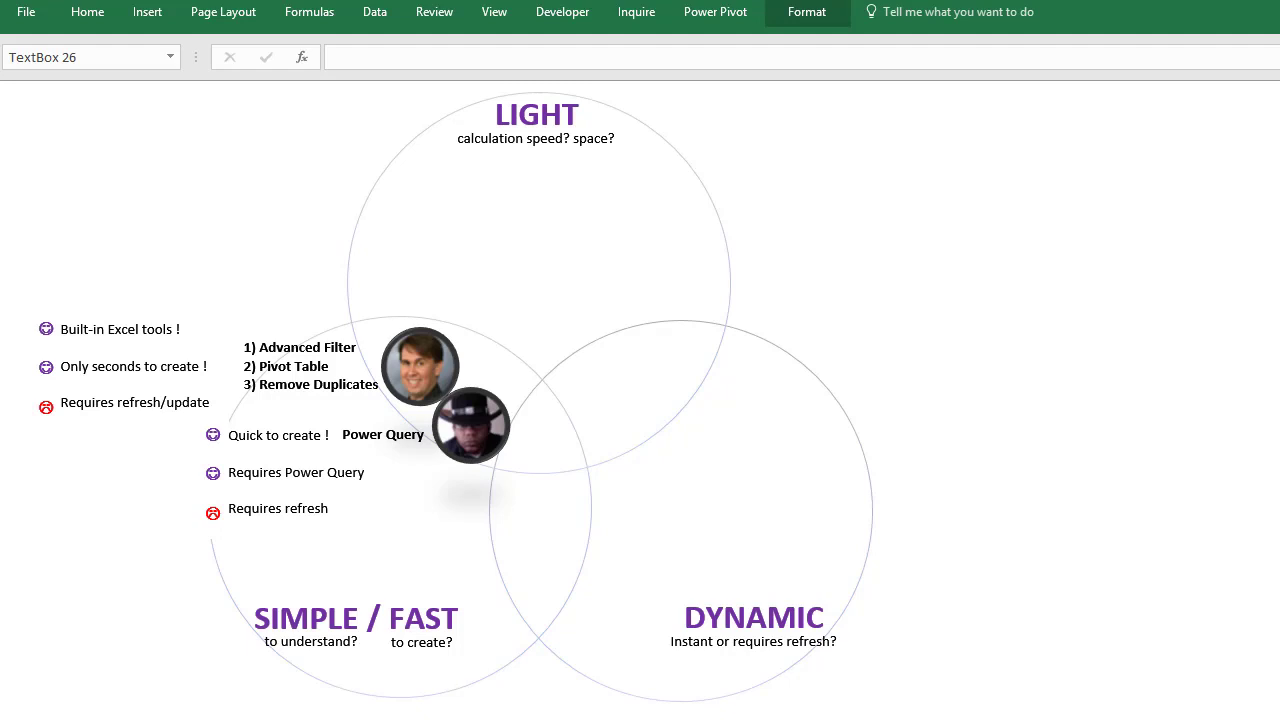
{"action": "key", "text": "Tab"}
{"action": "left_click_drag", "start_coordinate": [1279, 430], "coordinate": [686, 420]}
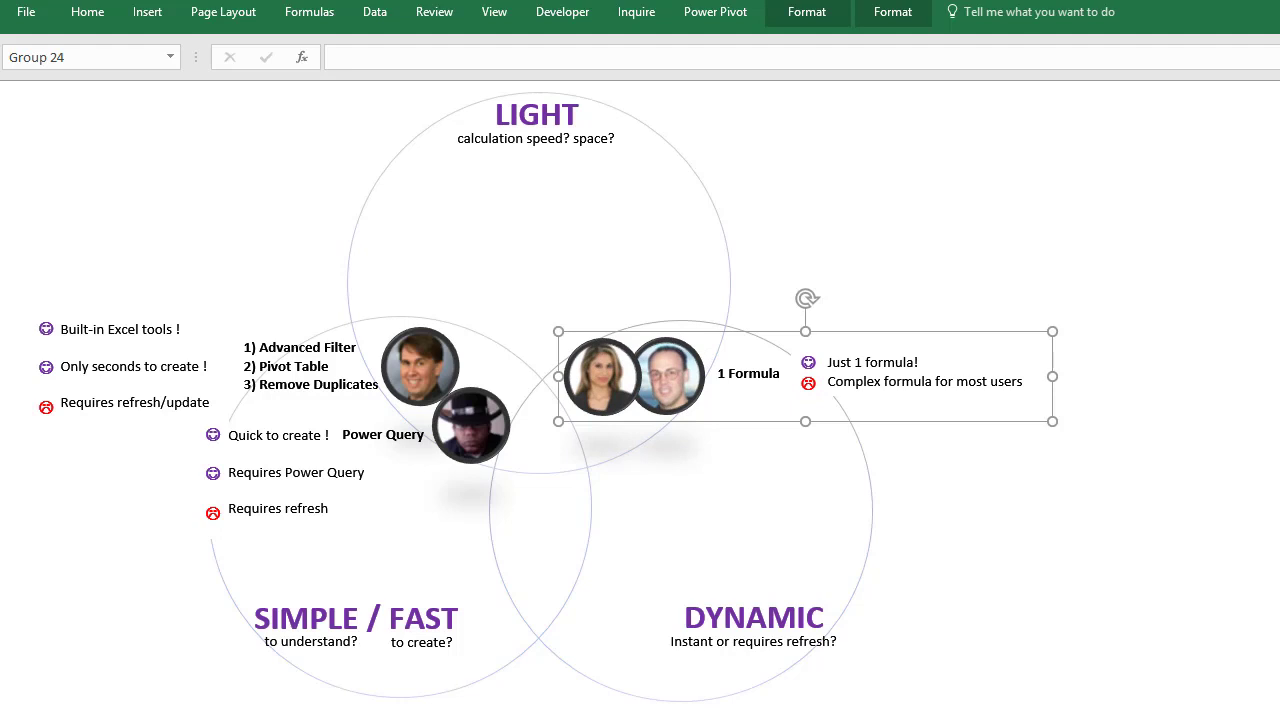
{"action": "key", "text": "Escape"}
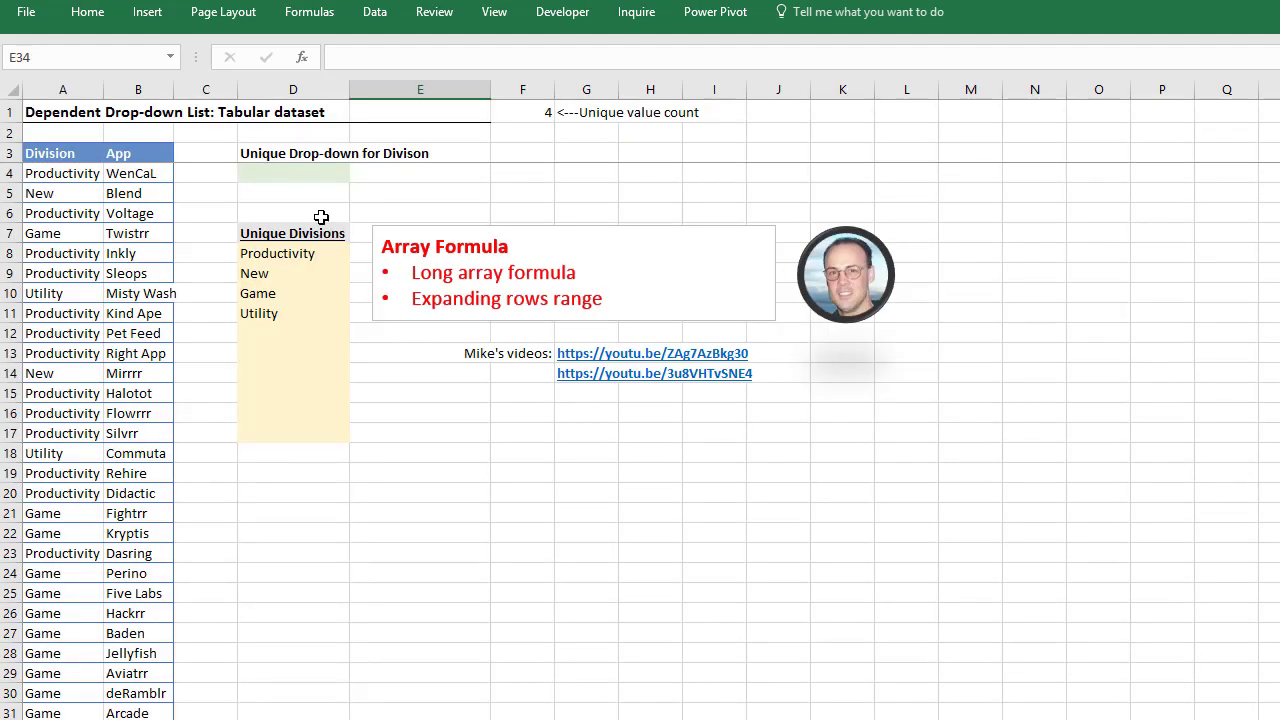
Enlarge the formula display to examine D8's full array formula and its FREQUENCY part, keeping it as an array formula.
{"action": "left_click", "coordinate": [309, 252]}
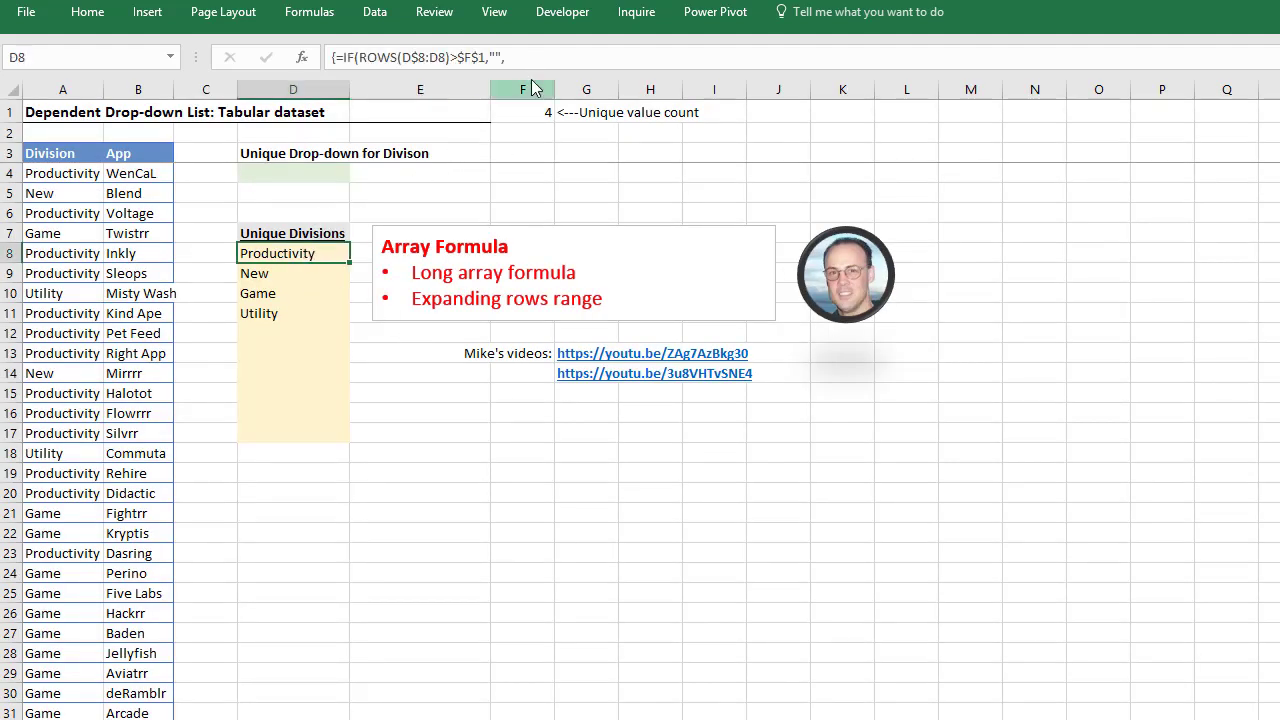
{"action": "left_click_drag", "start_coordinate": [531, 75], "coordinate": [534, 203]}
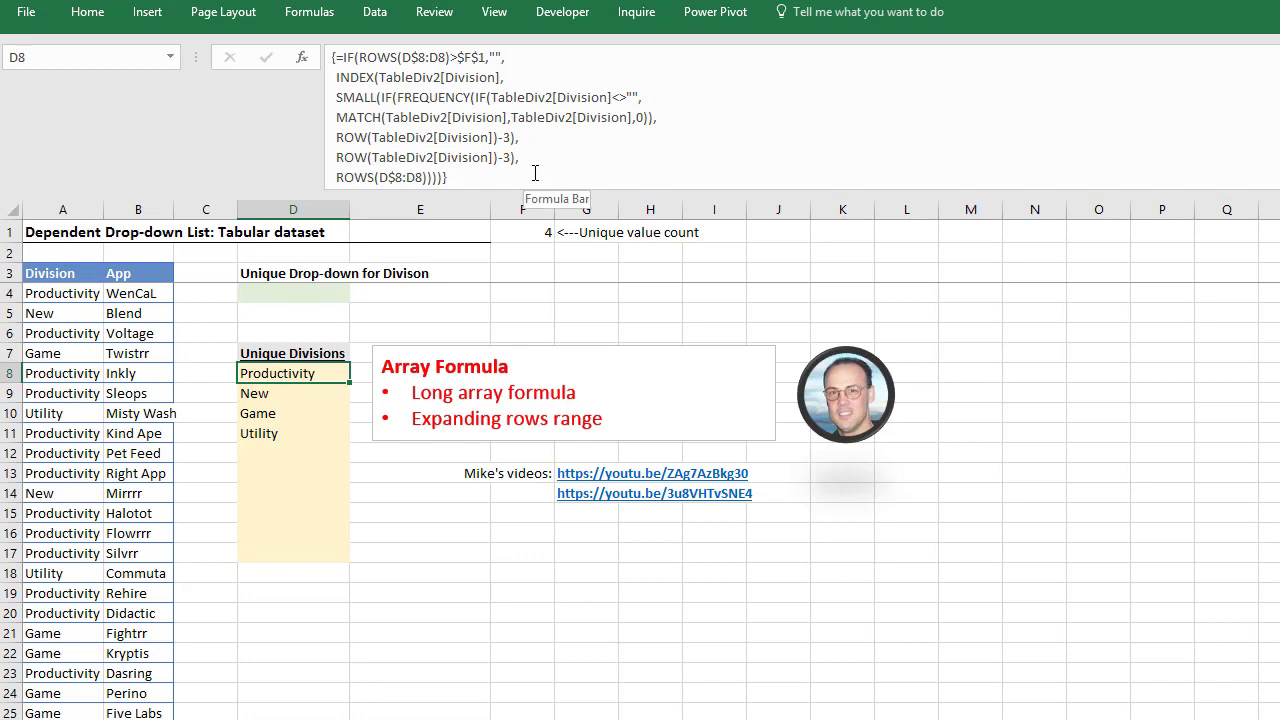
{"action": "left_click", "coordinate": [477, 99]}
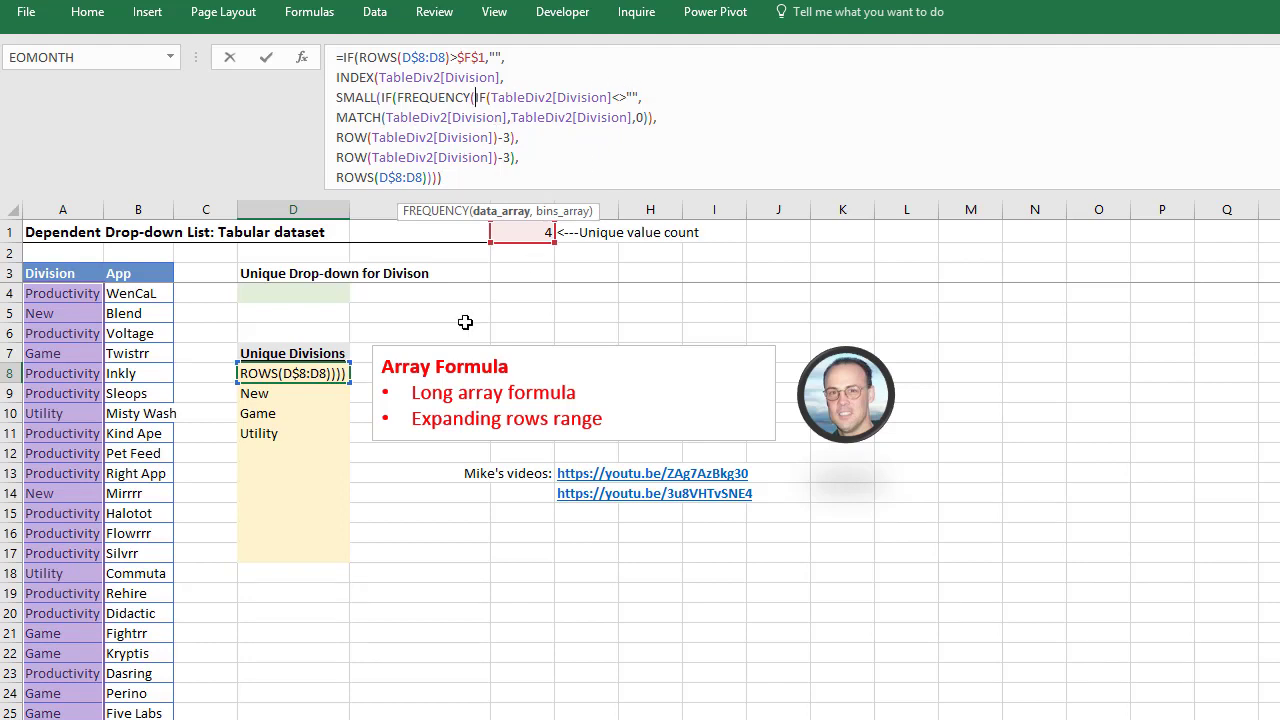
{"action": "key", "text": "ctrl+shift+Return"}
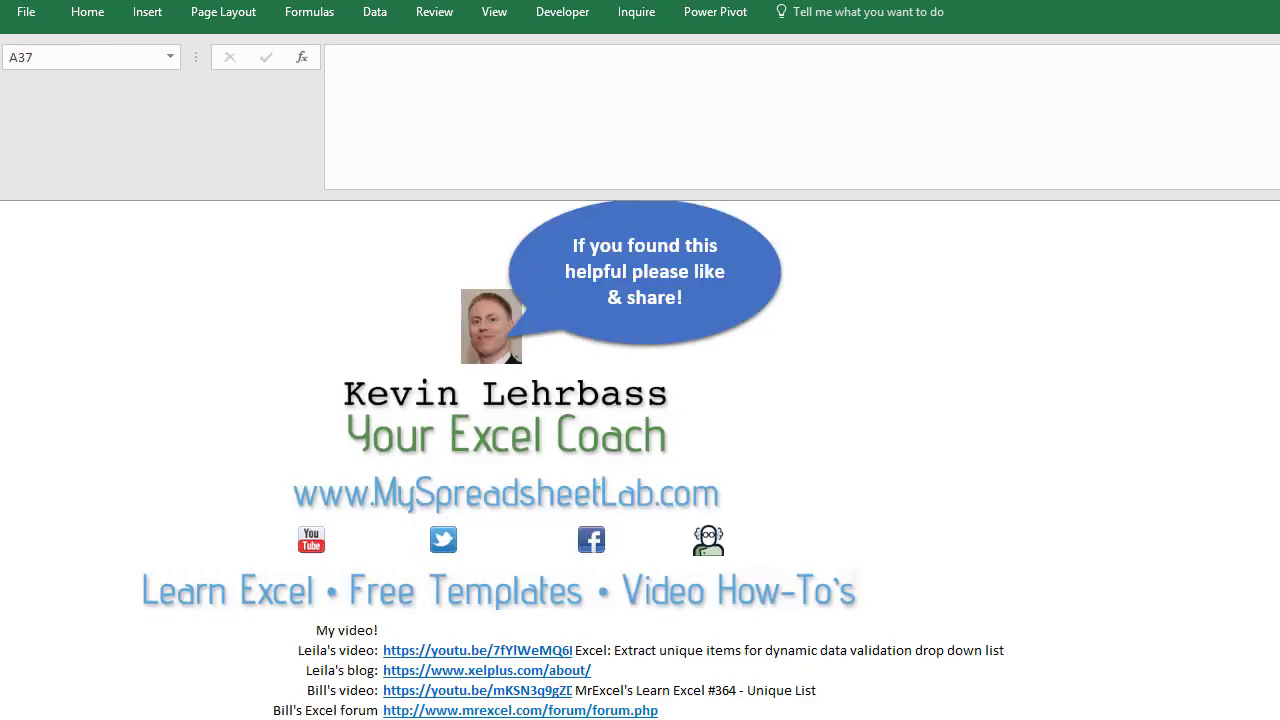
Examine the expanding D$8:D8 range in D8's formula, keep it as an array formula, and shrink the formula display to one line.
{"action": "scroll", "coordinate": [786, 689], "scroll_direction": "down", "scroll_amount": 3}
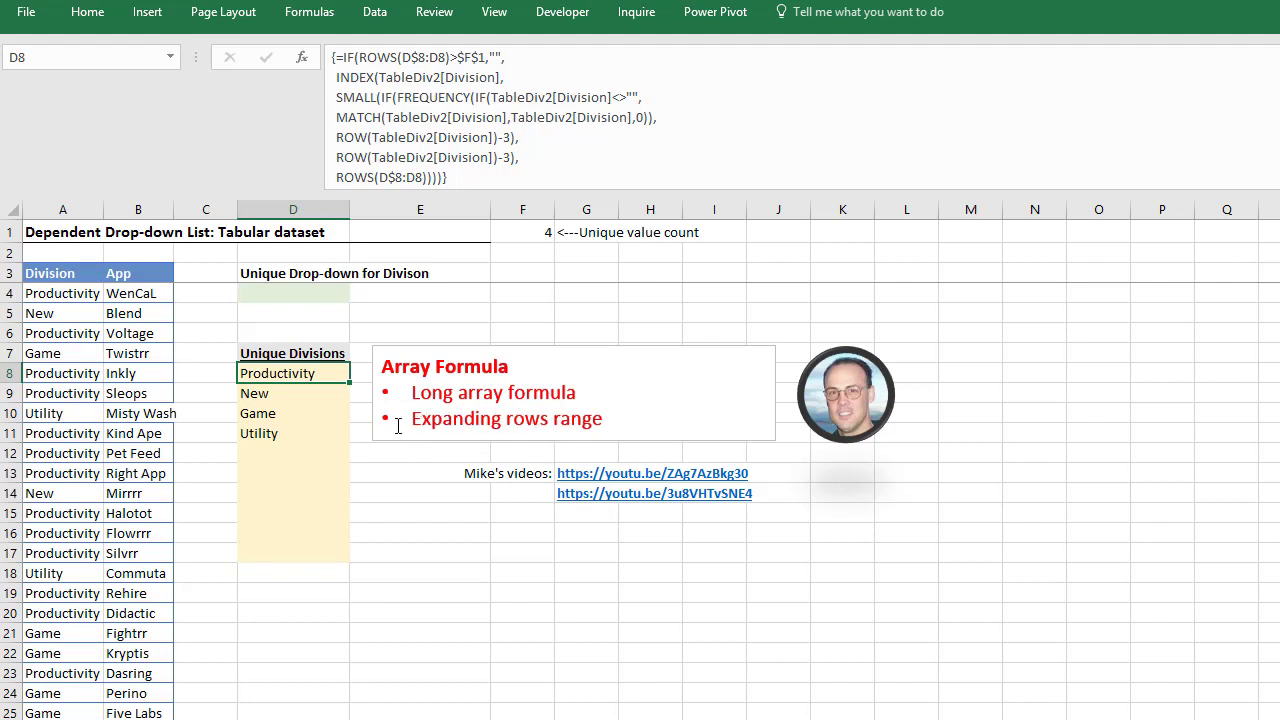
{"action": "left_click", "coordinate": [448, 62]}
{"action": "left_click_drag", "start_coordinate": [402, 58], "coordinate": [446, 58]}
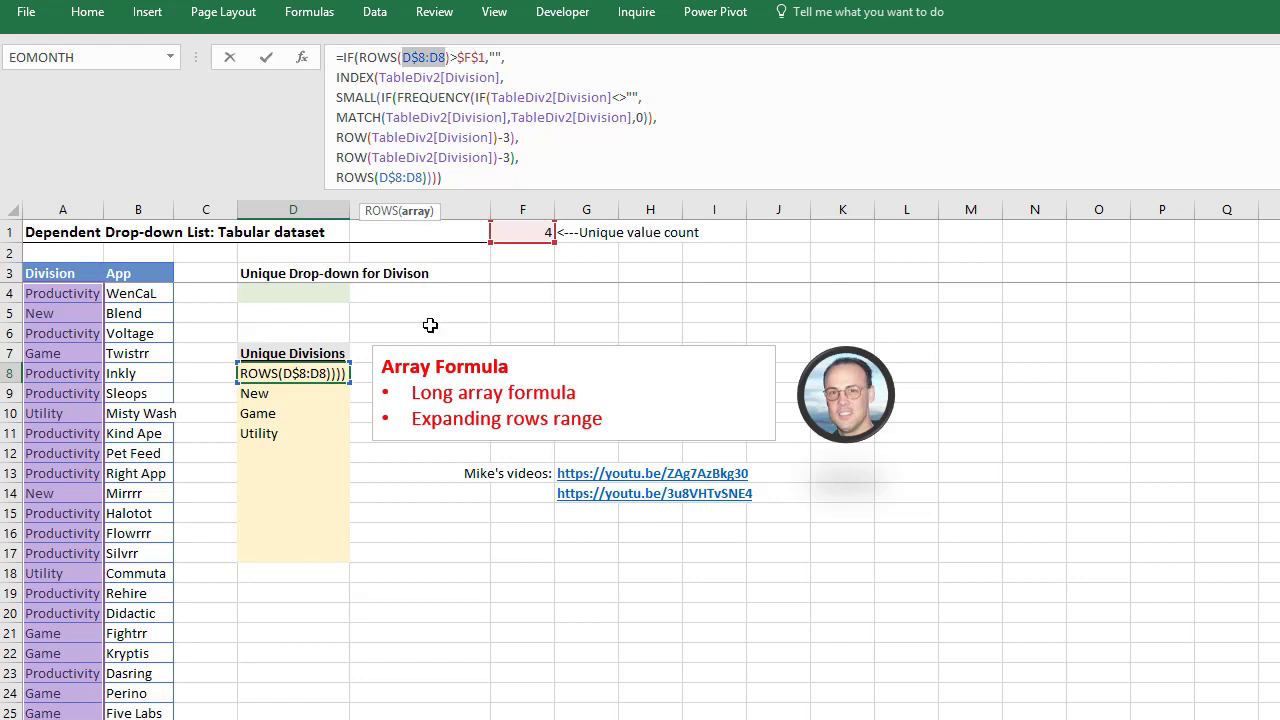
{"action": "key", "text": "ctrl+shift+Return"}
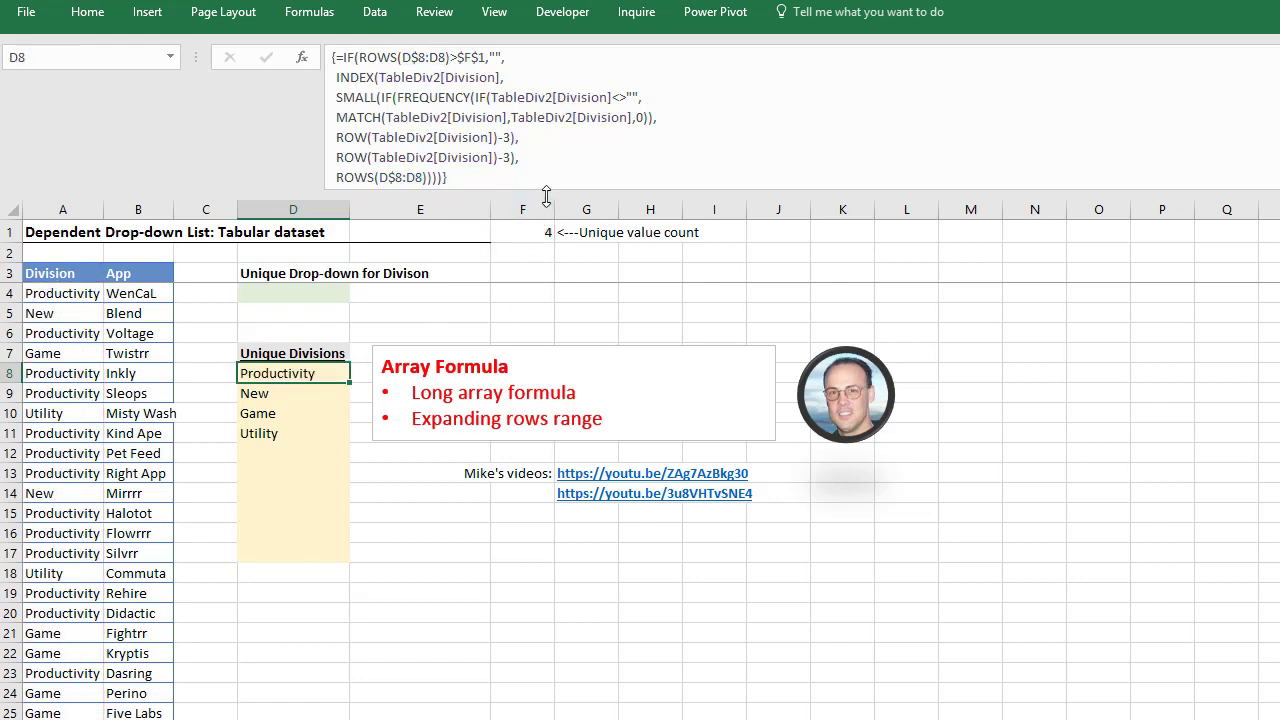
{"action": "left_click_drag", "start_coordinate": [546, 196], "coordinate": [552, 70]}
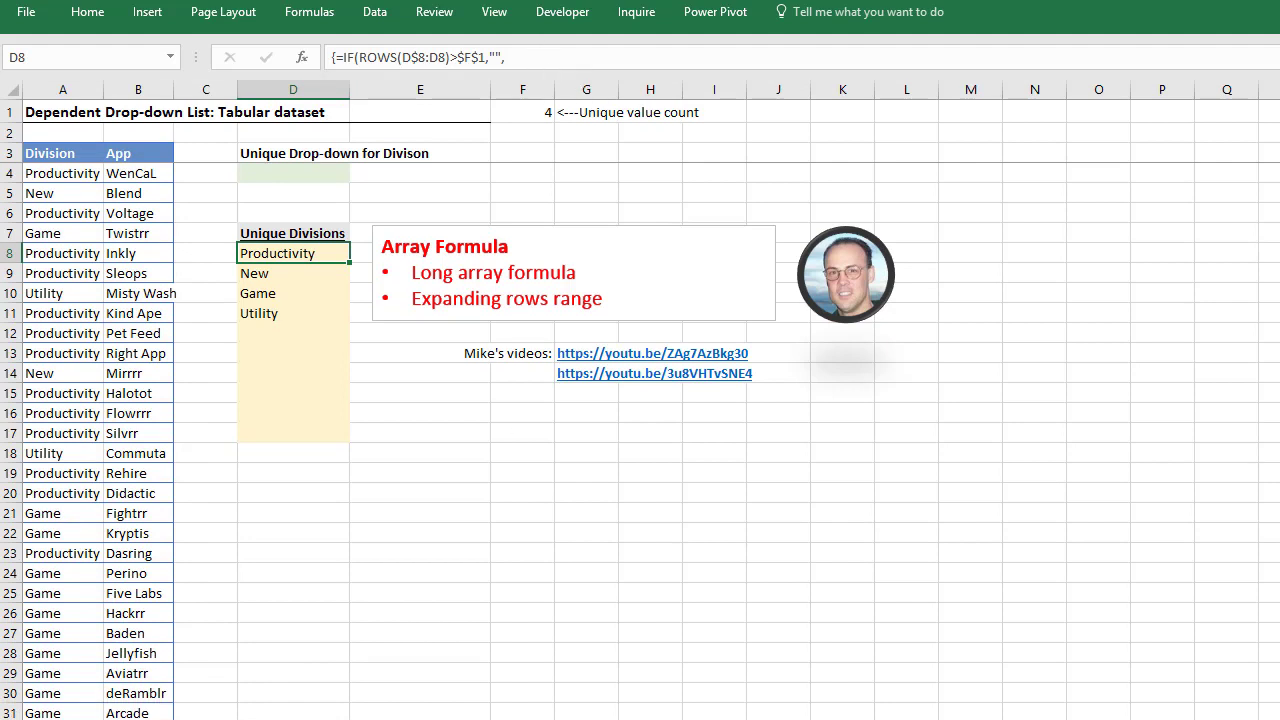
On the next sheet, examine the COUNTIF range and criteria in D8's short non-array formula, leaving the formula as it is.
{"action": "key", "text": "ctrl+Page_Down"}
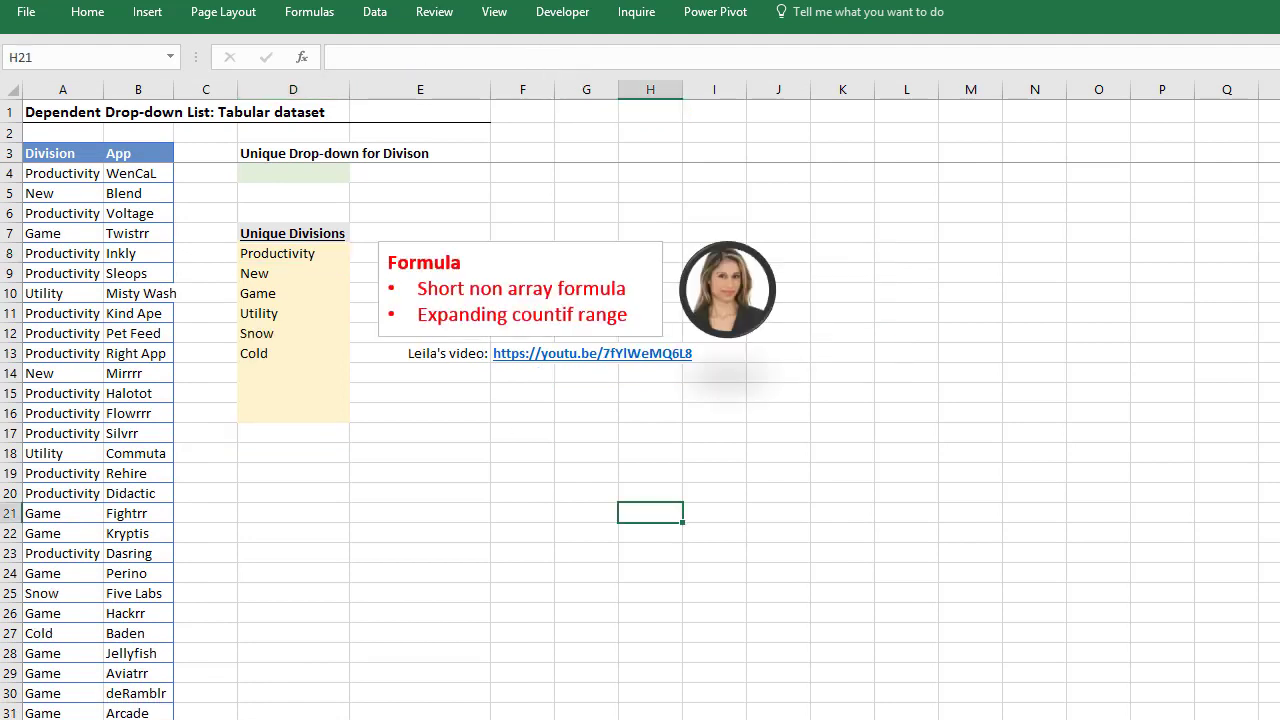
{"action": "left_click", "coordinate": [325, 249]}
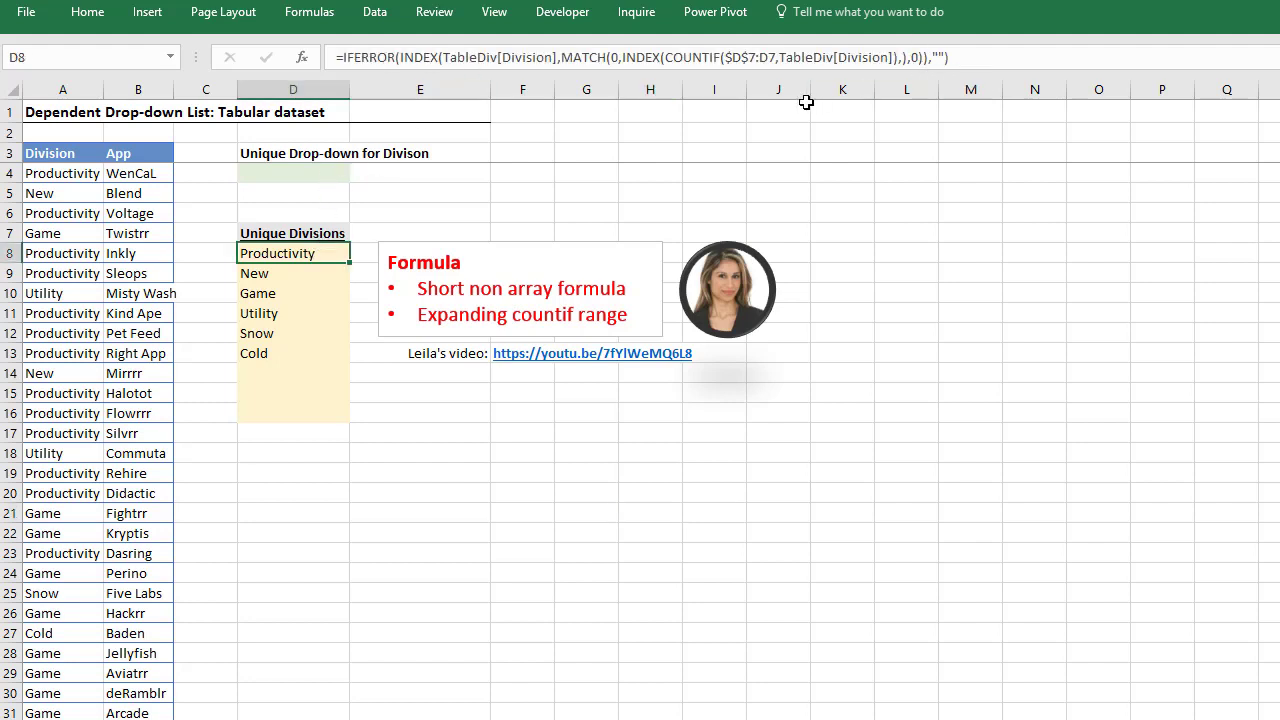
{"action": "left_click", "coordinate": [727, 59]}
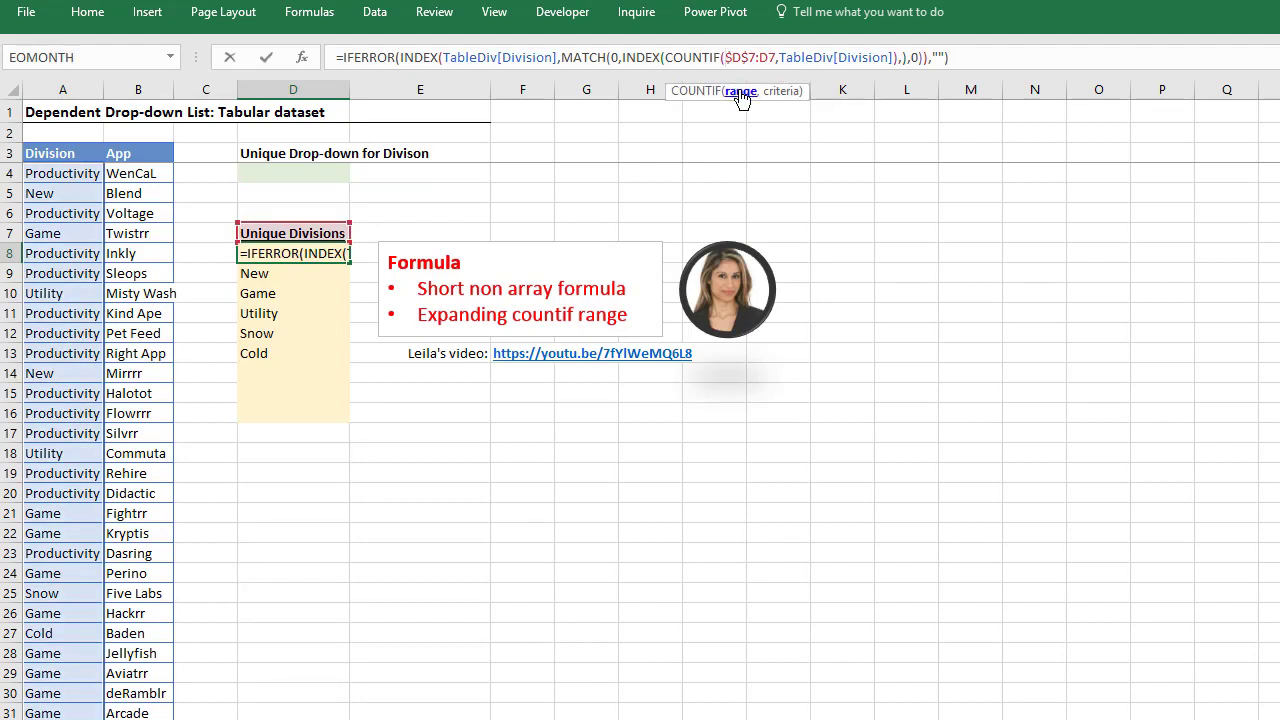
{"action": "left_click", "coordinate": [741, 92]}
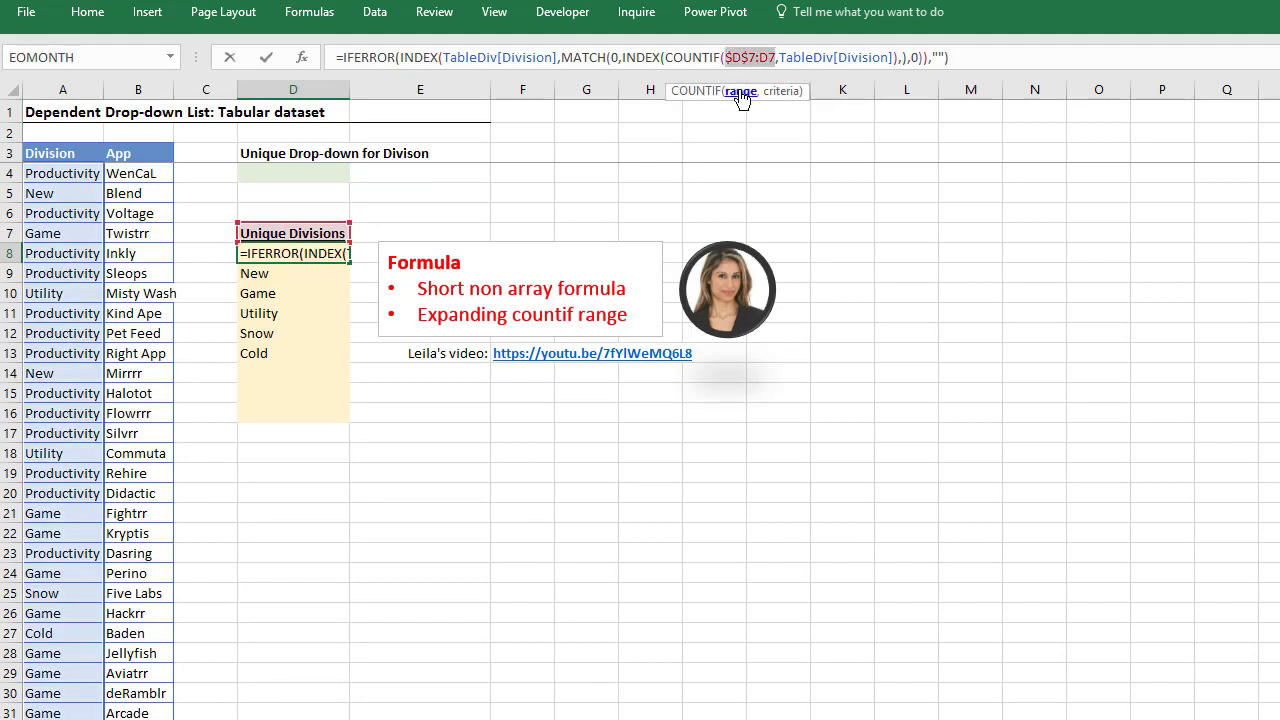
{"action": "left_click", "coordinate": [780, 92]}
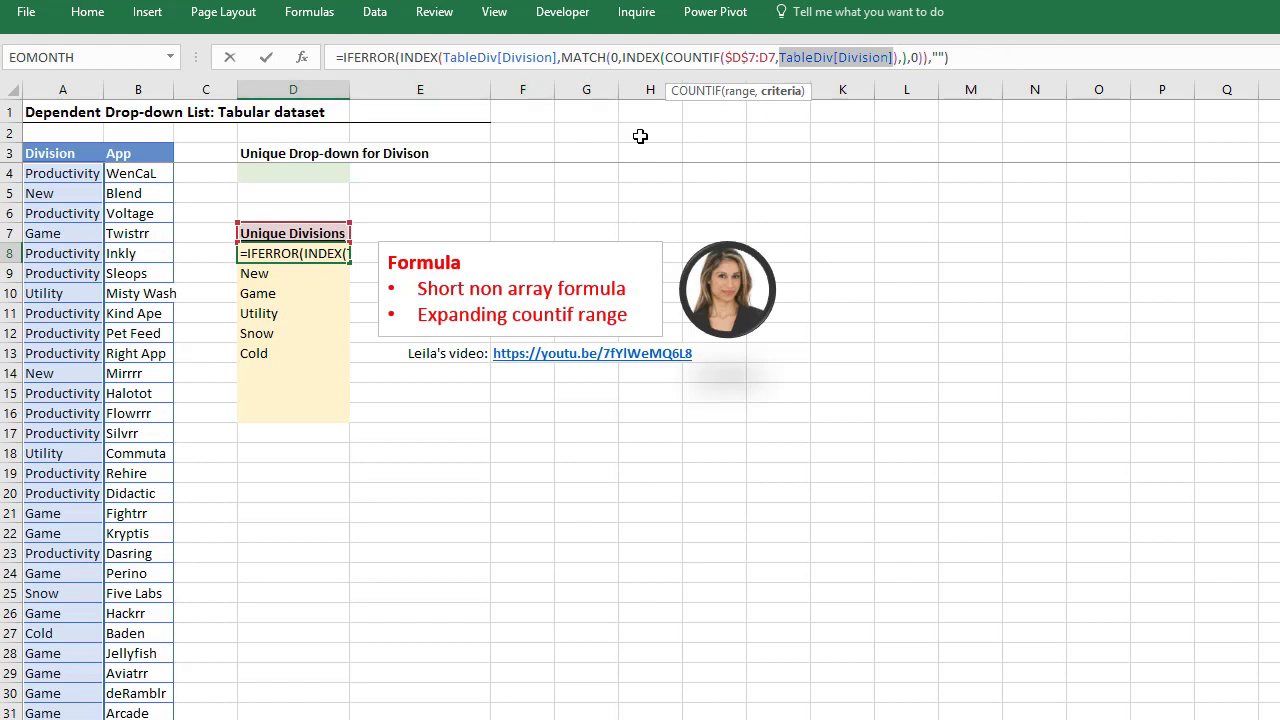
{"action": "key", "text": "ctrl+Return"}
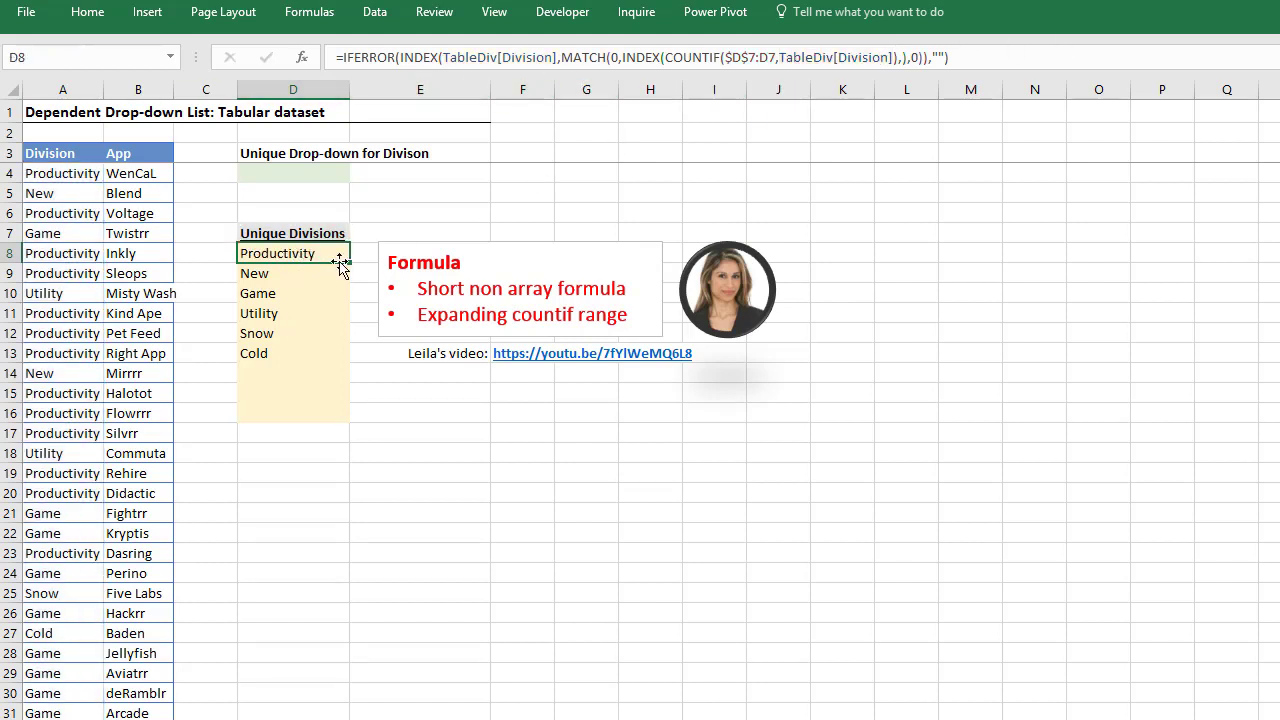
View the choices in D4's drop-down list and change the division in cell A16 to Wine.
{"action": "left_click", "coordinate": [345, 178]}
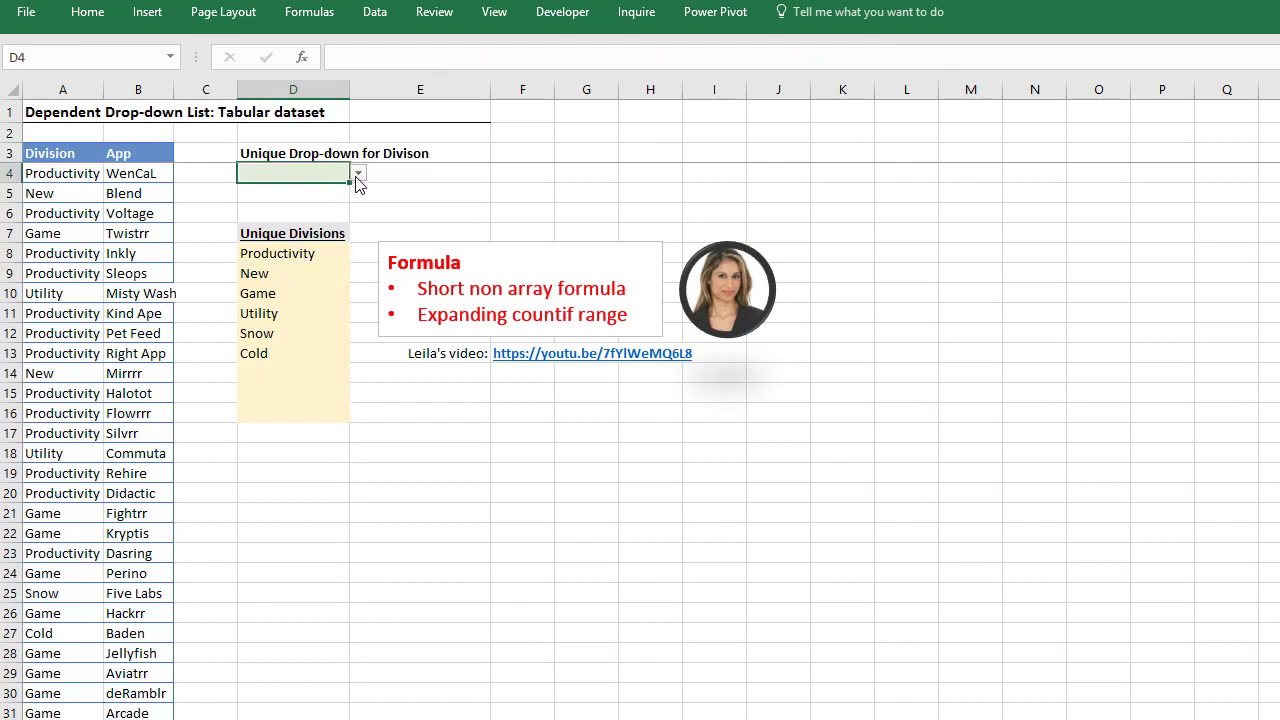
{"action": "left_click", "coordinate": [358, 176]}
{"action": "left_click", "coordinate": [358, 176]}
{"action": "left_click", "coordinate": [80, 409]}
{"action": "type", "text": "Wine"}
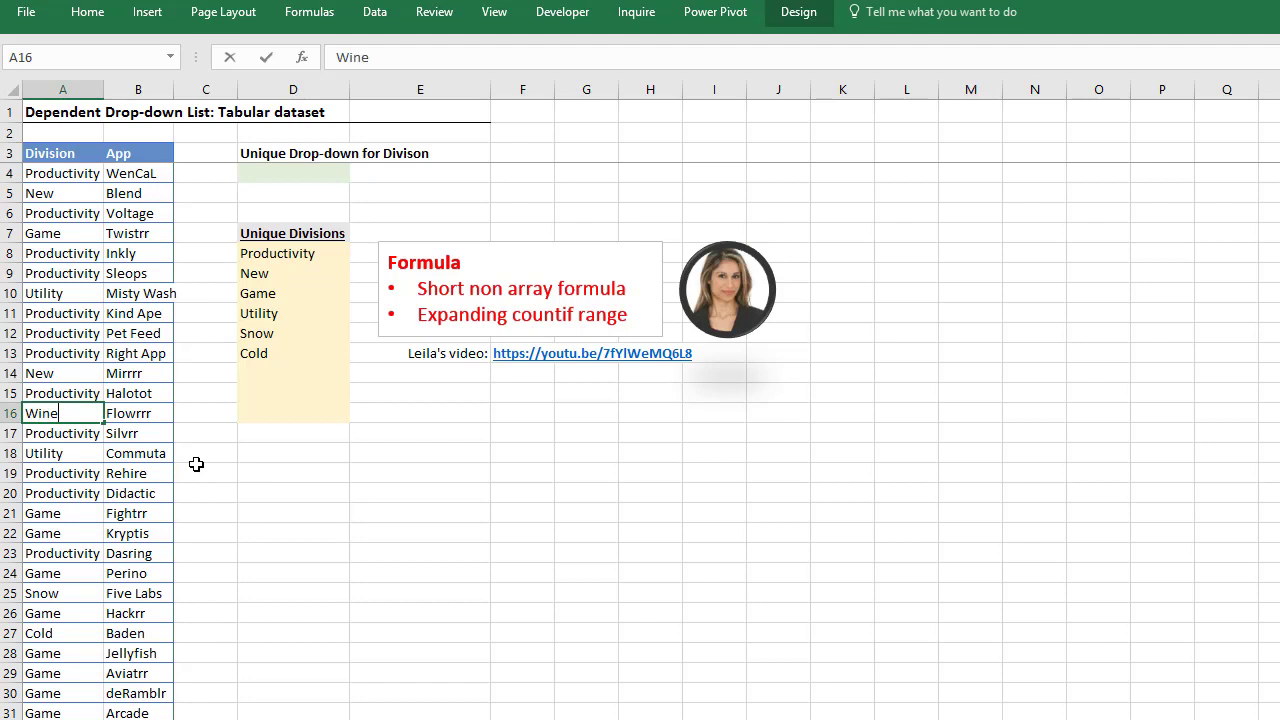
{"action": "key", "text": "Return"}
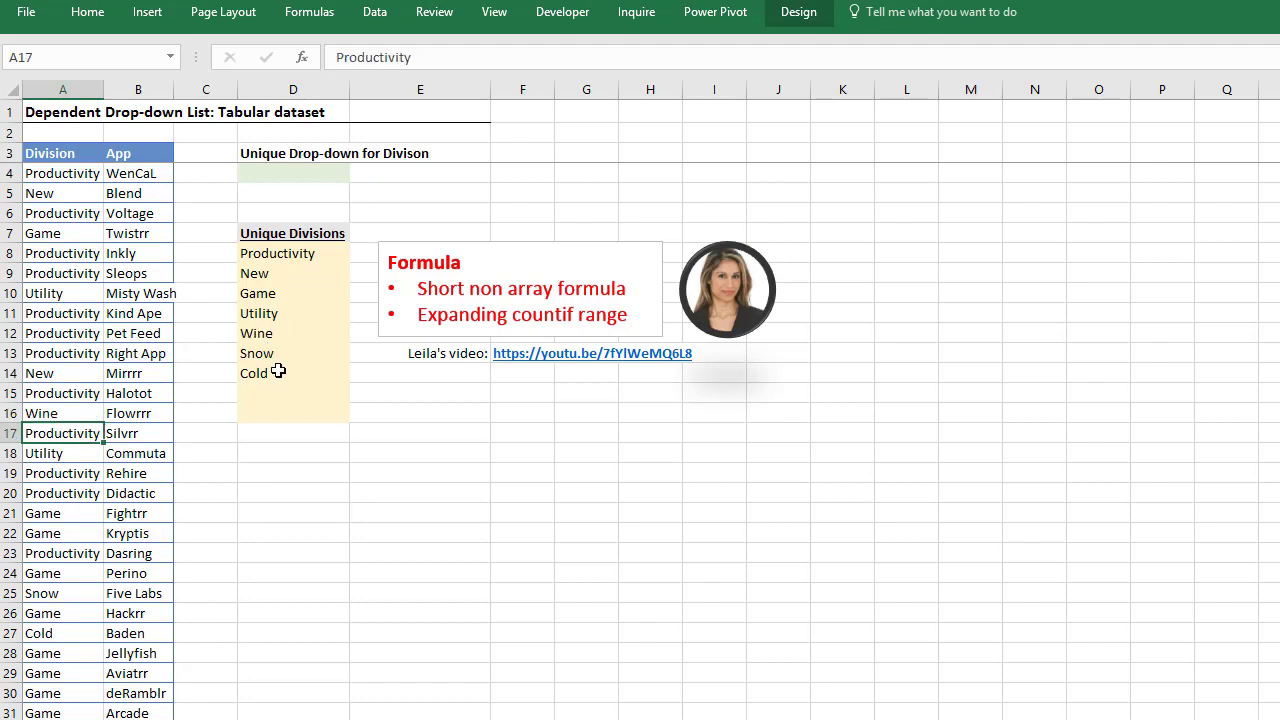
Inspect the formula in D12 and check whether D4's drop-down list includes Wine.
{"action": "left_click", "coordinate": [272, 330]}
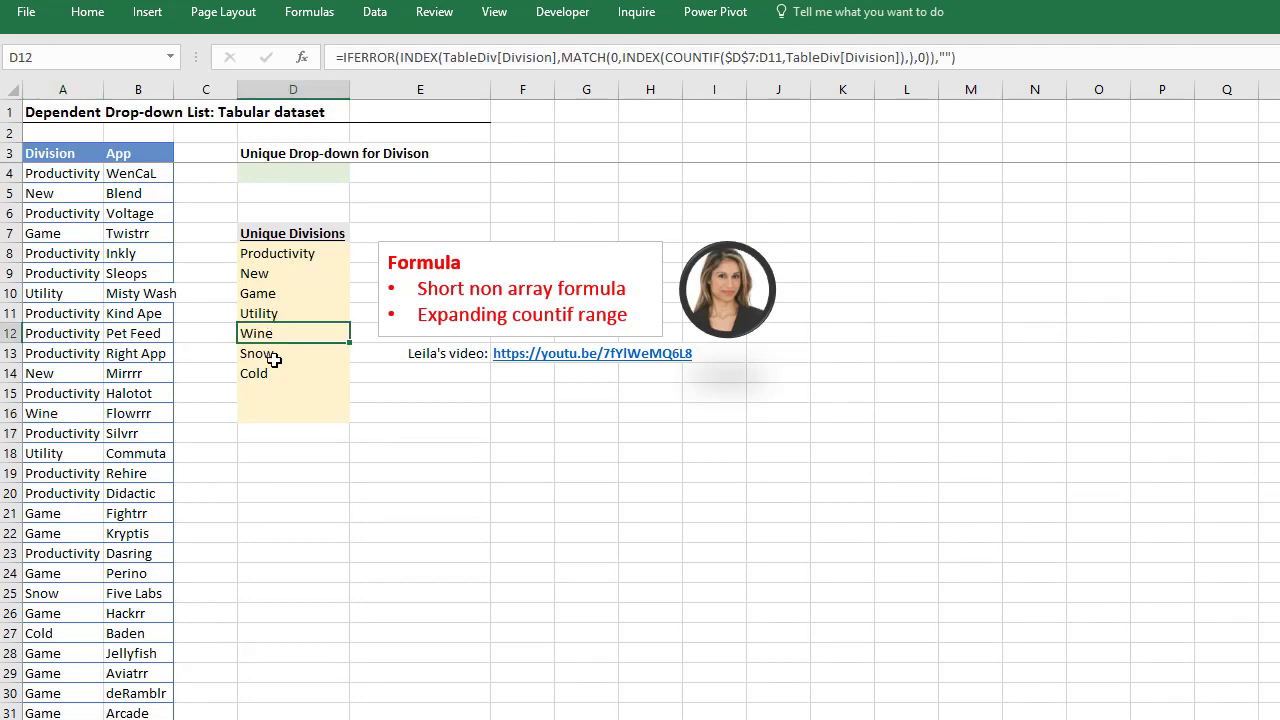
{"action": "left_click", "coordinate": [315, 174]}
{"action": "left_click", "coordinate": [358, 176]}
{"action": "left_click", "coordinate": [358, 176]}
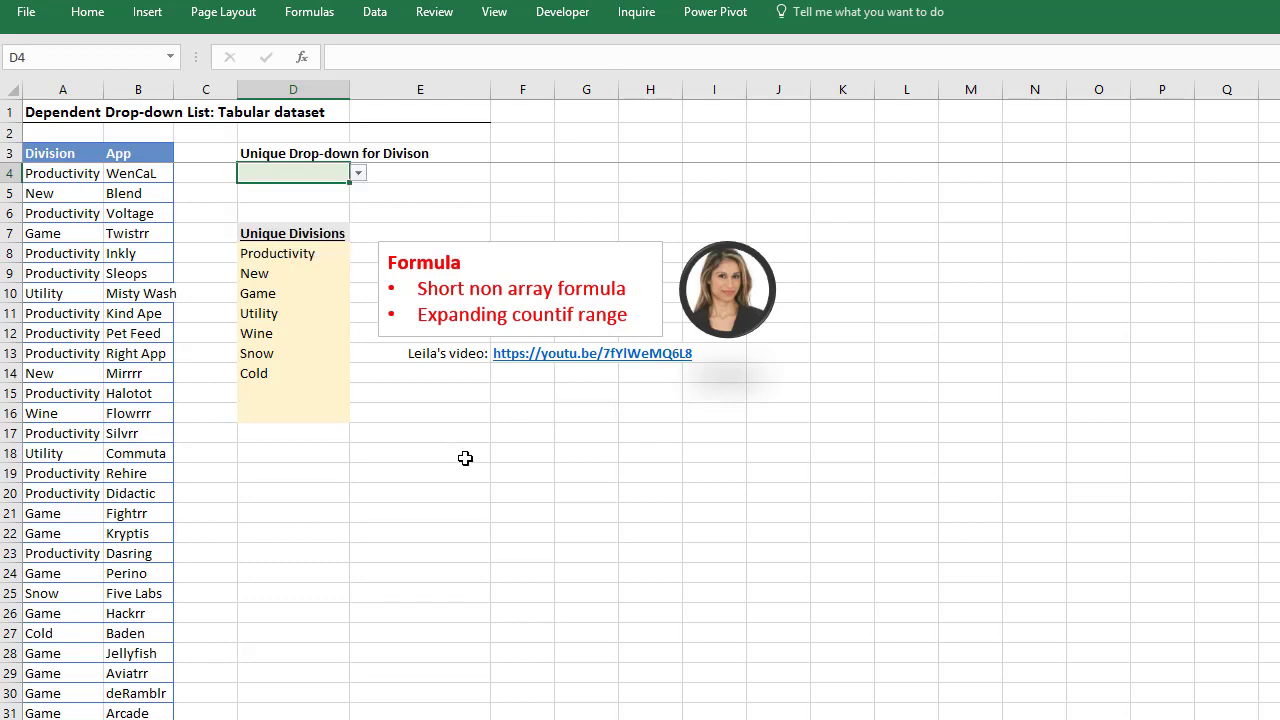
{"action": "left_click", "coordinate": [465, 458]}
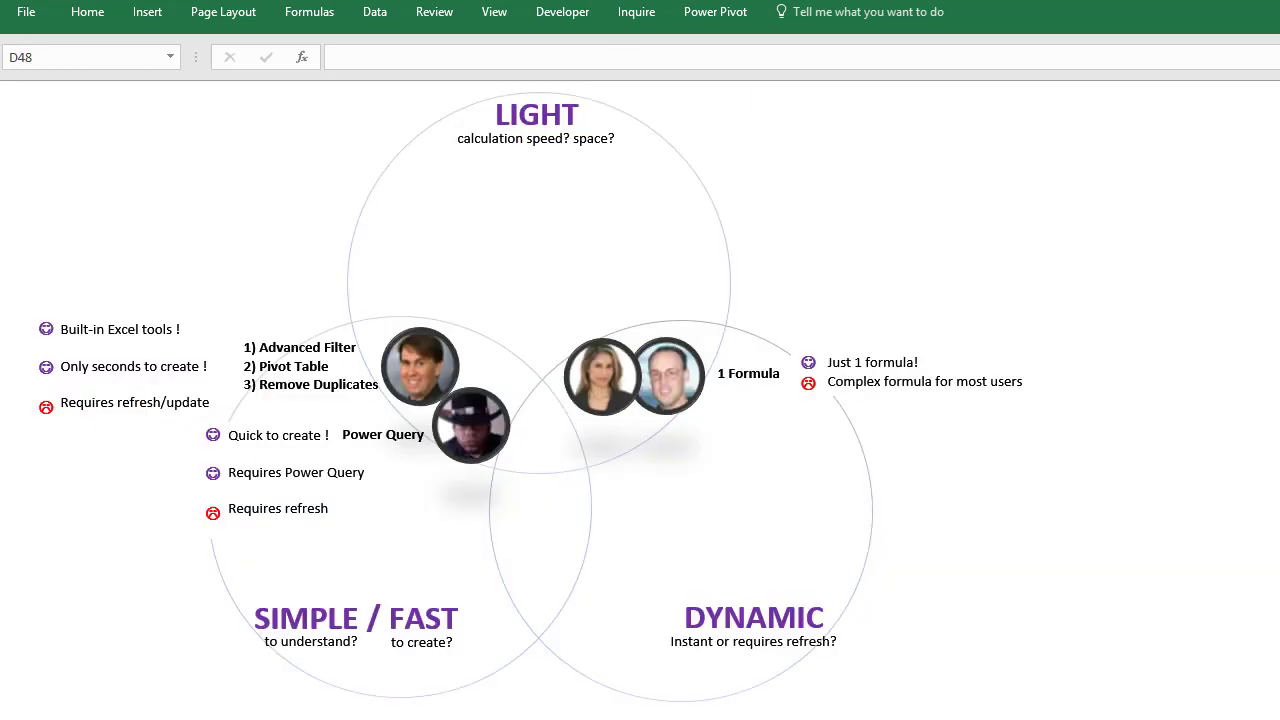
On the comparison diagram, move the remaining solution group into the DYNAMIC circle.
{"action": "left_click", "coordinate": [536, 138]}
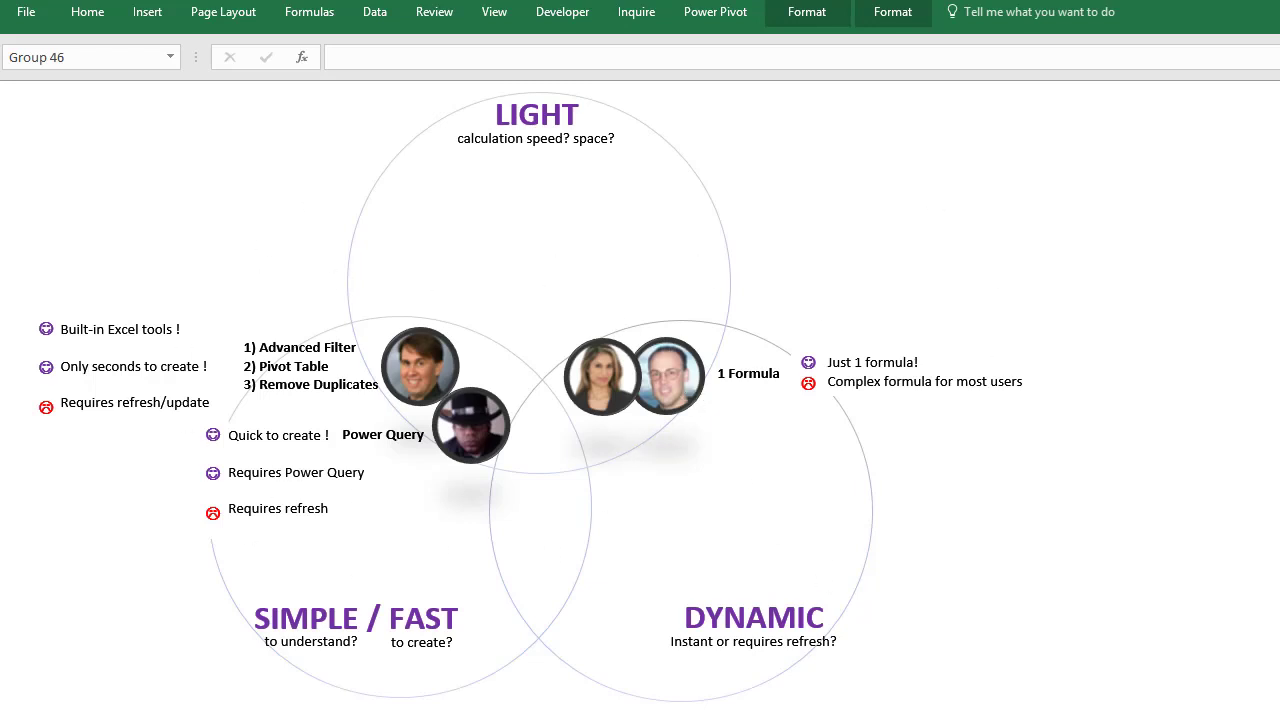
{"action": "left_click_drag", "start_coordinate": [1030, 455], "coordinate": [649, 525]}
{"action": "left_click", "coordinate": [675, 585]}
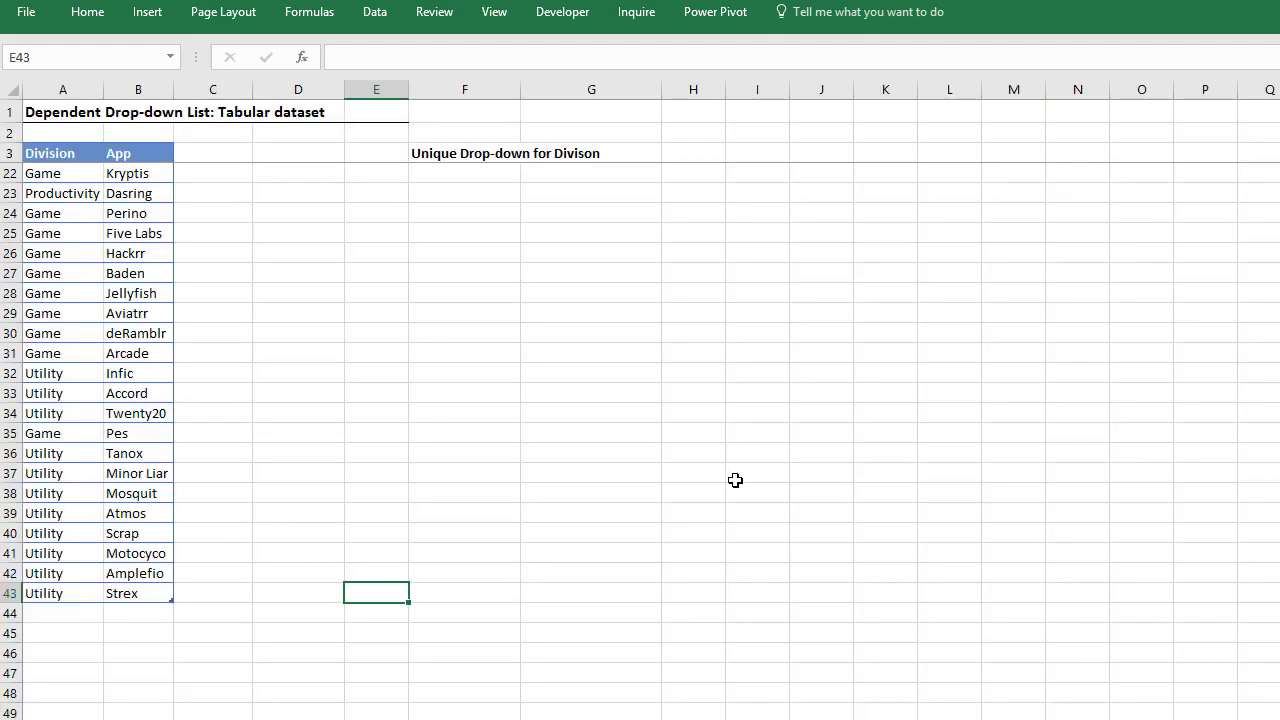
{"action": "scroll", "coordinate": [735, 480], "scroll_direction": "up", "scroll_amount": 6}
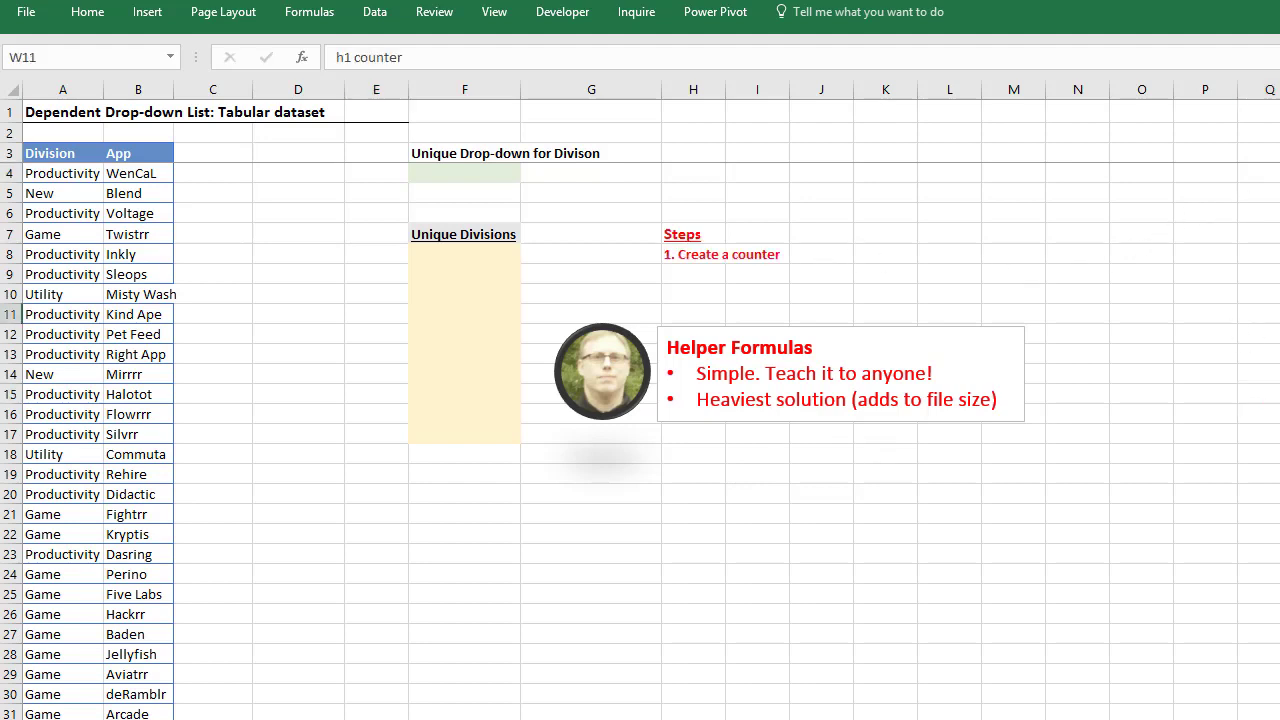
{"action": "left_click", "coordinate": [220, 158]}
{"action": "type", "text": "h1 counter"}
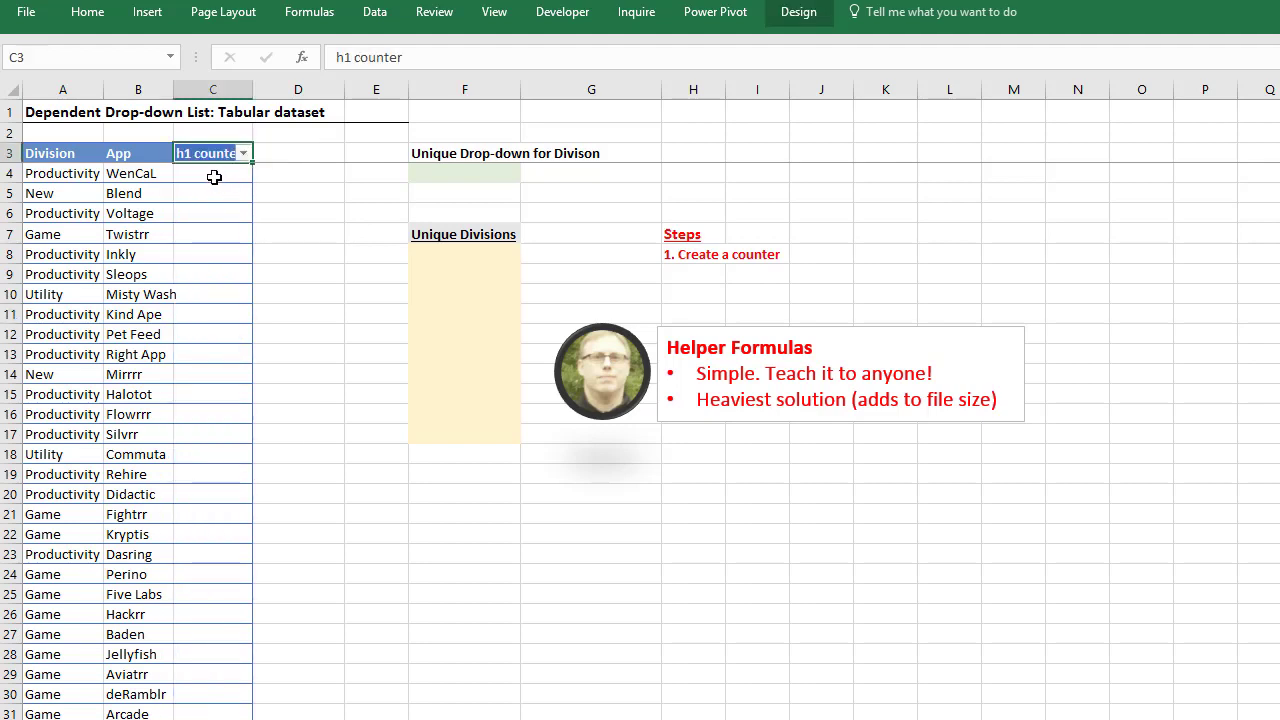
{"action": "left_click", "coordinate": [214, 177]}
{"action": "type", "text": "=row("}
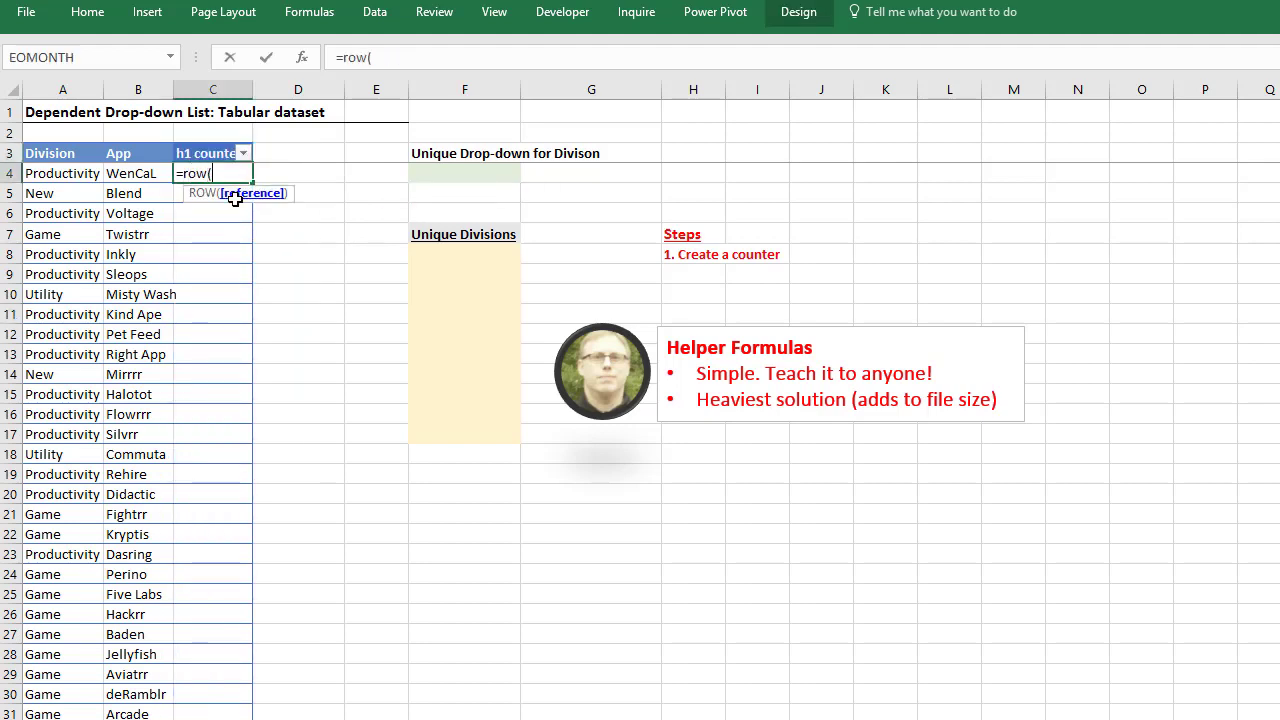
{"action": "key", "text": "Left"}
{"action": "key", "text": "Left"}
{"action": "type", "text": ")"}
{"action": "key", "text": "Return"}
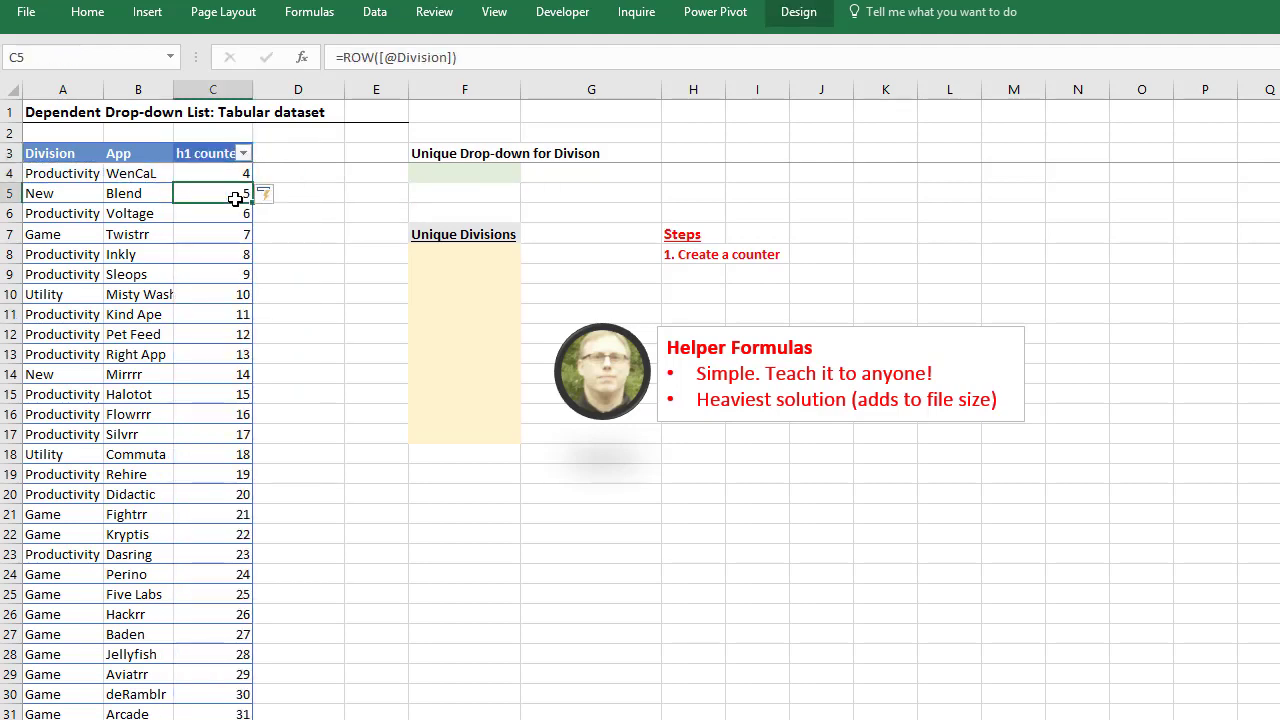
{"action": "left_click", "coordinate": [215, 171]}
{"action": "left_click", "coordinate": [478, 57]}
{"action": "type", "text": "-row("}
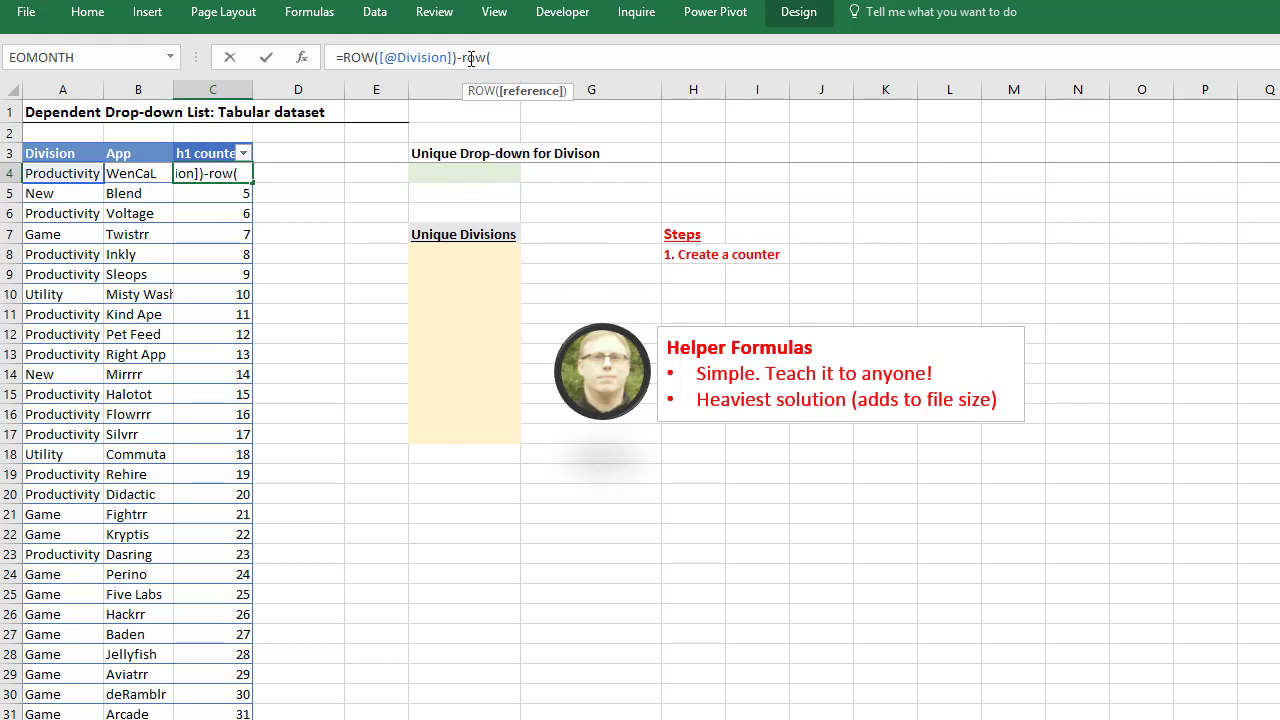
{"action": "left_click", "coordinate": [65, 154]}
{"action": "type", "text": ")"}
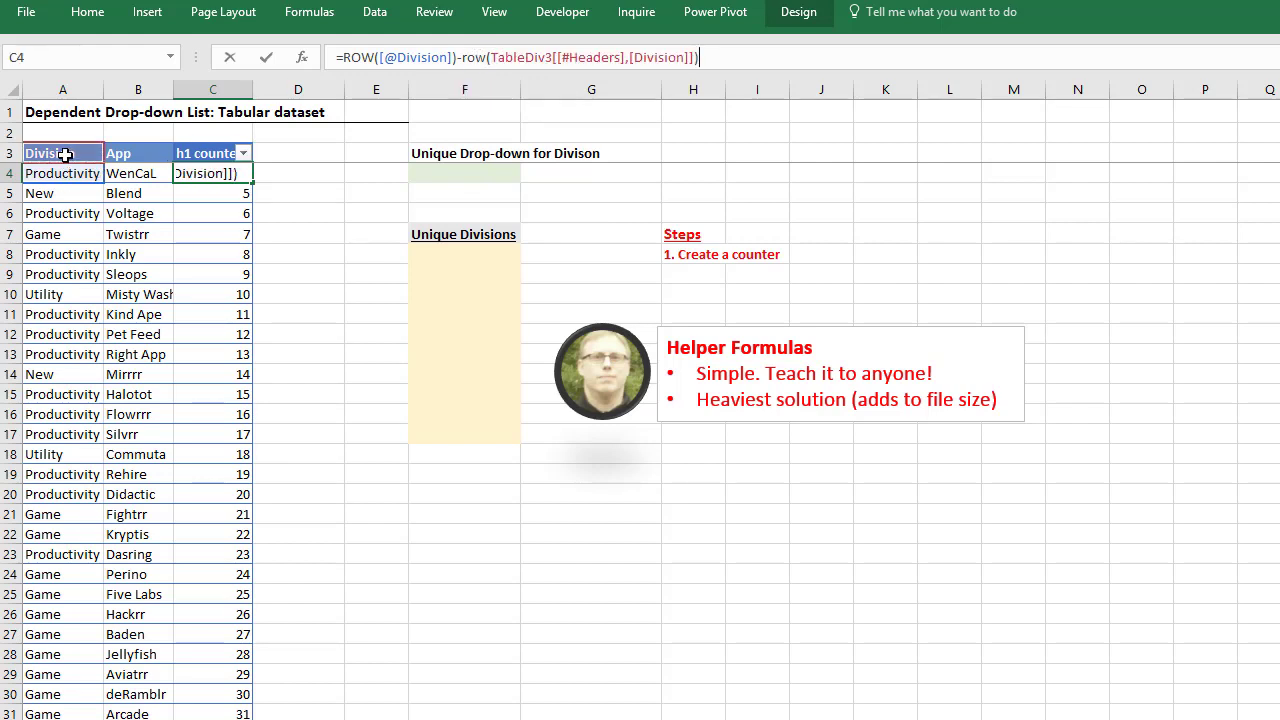
{"action": "key", "text": "Return"}
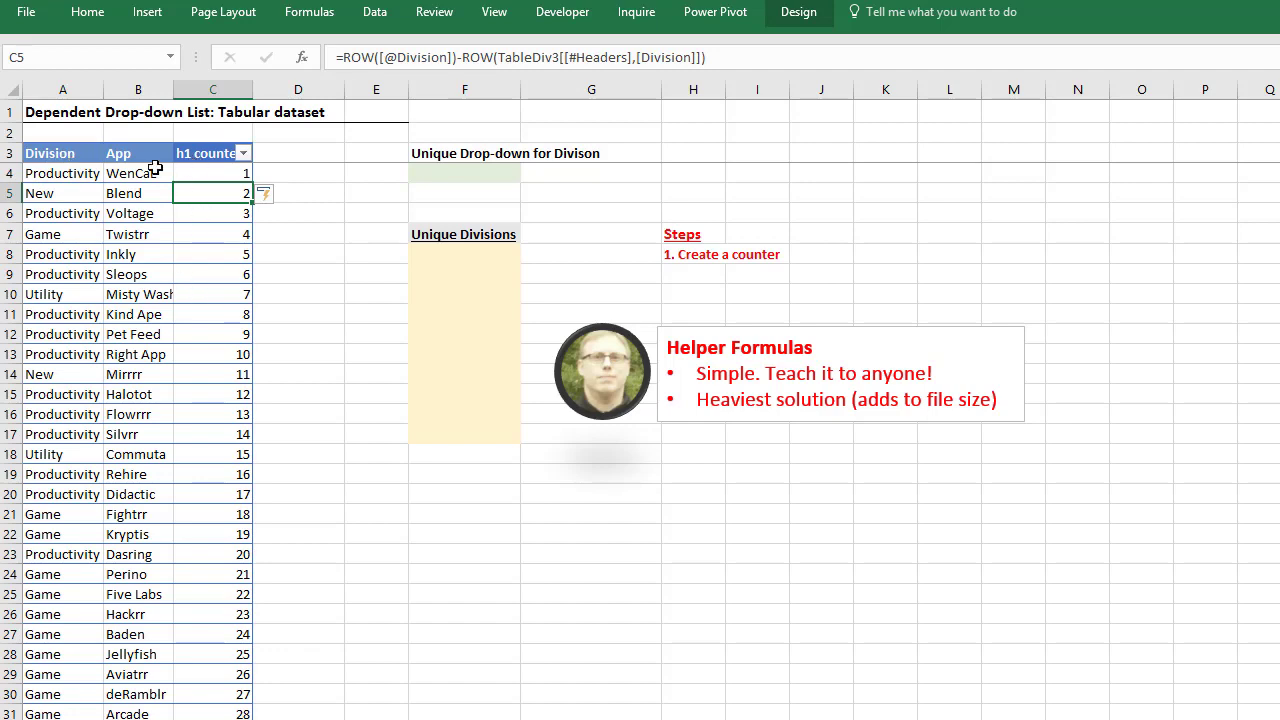
Insert a blank row above the sheet's title row to test the h1 counter.
{"action": "right_click", "coordinate": [10, 112]}
{"action": "left_click", "coordinate": [70, 251]}
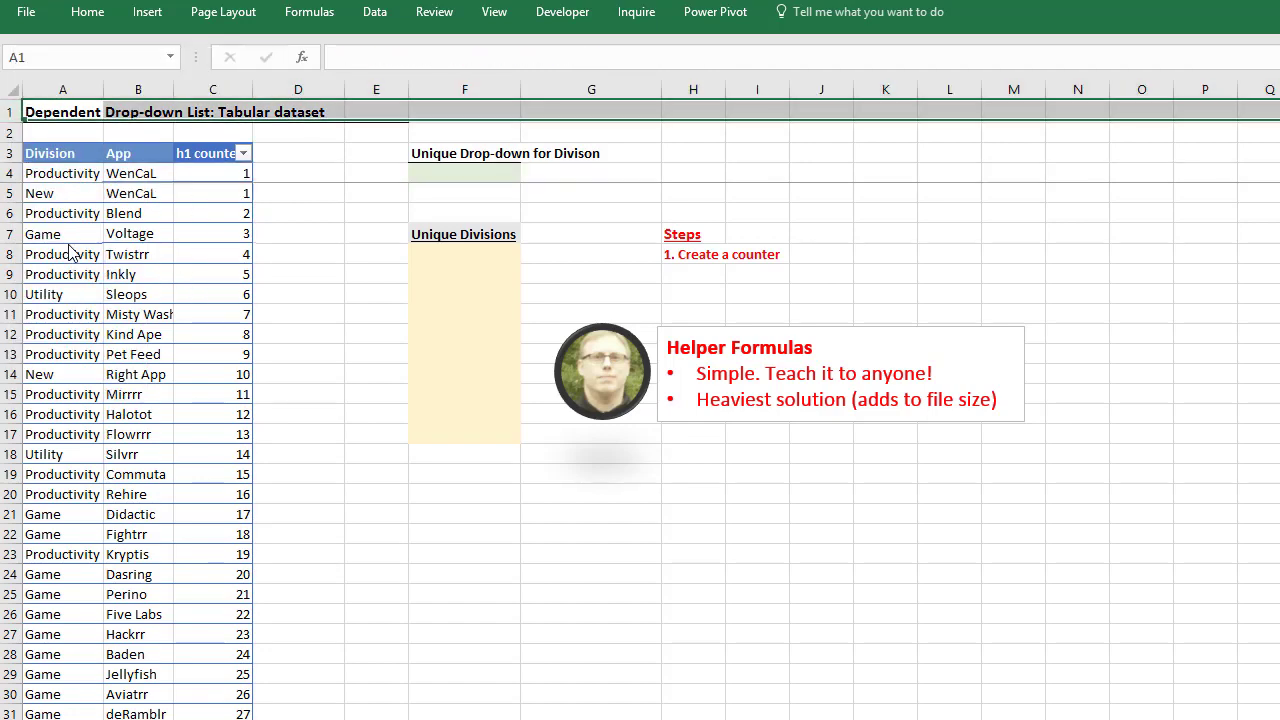
{"action": "left_click", "coordinate": [204, 194]}
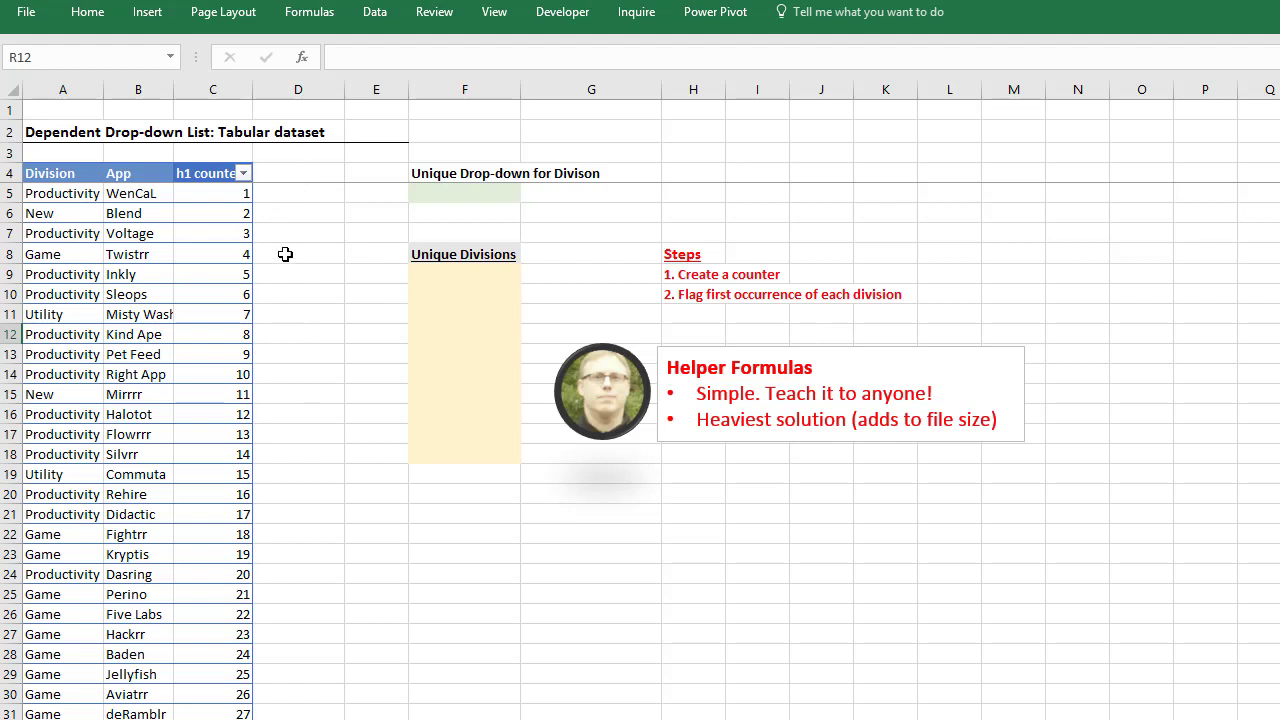
{"action": "left_click", "coordinate": [216, 92]}
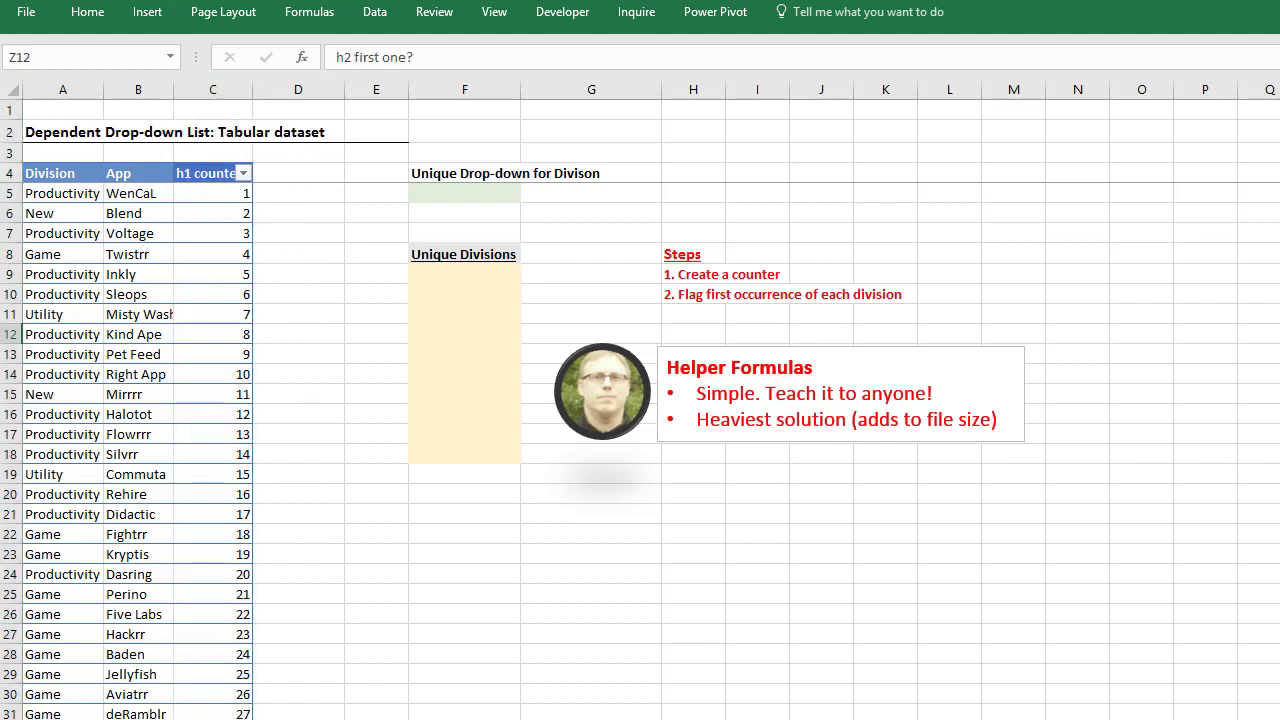
Add an "h2 first one?" column to the table at D4 and hide the table's filter buttons.
{"action": "left_click", "coordinate": [293, 171]}
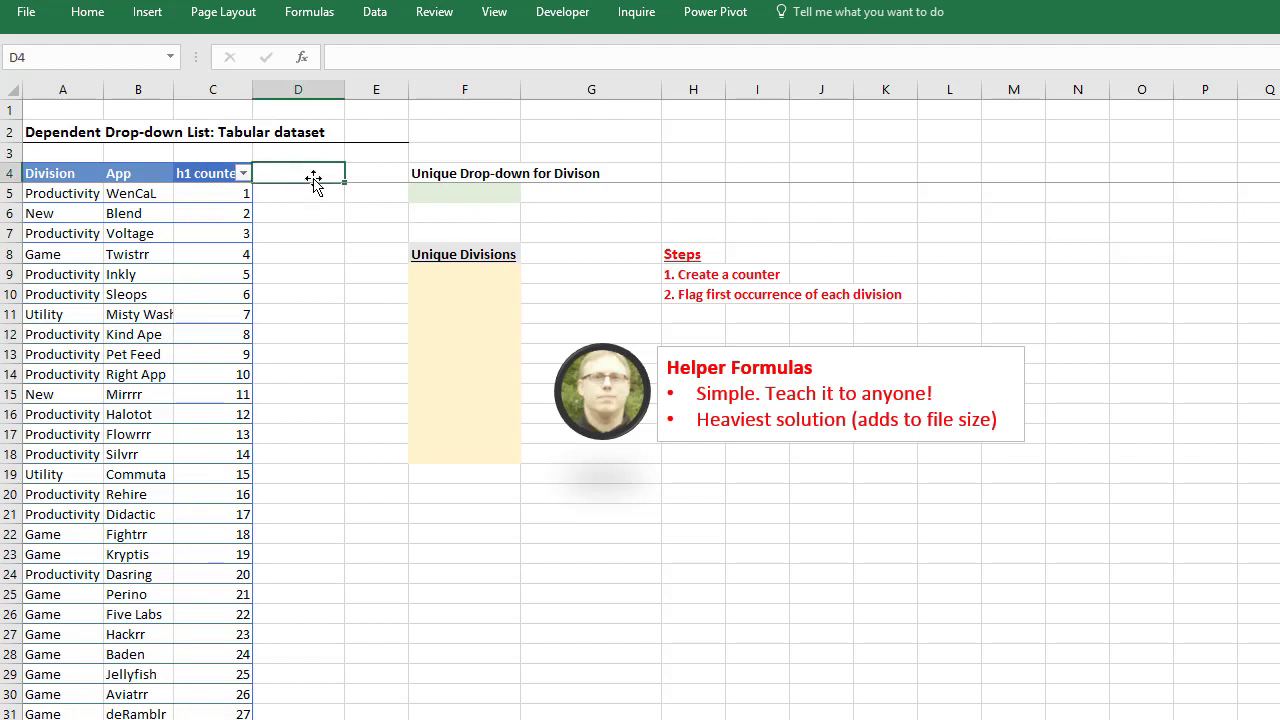
{"action": "key", "text": "ctrl+v"}
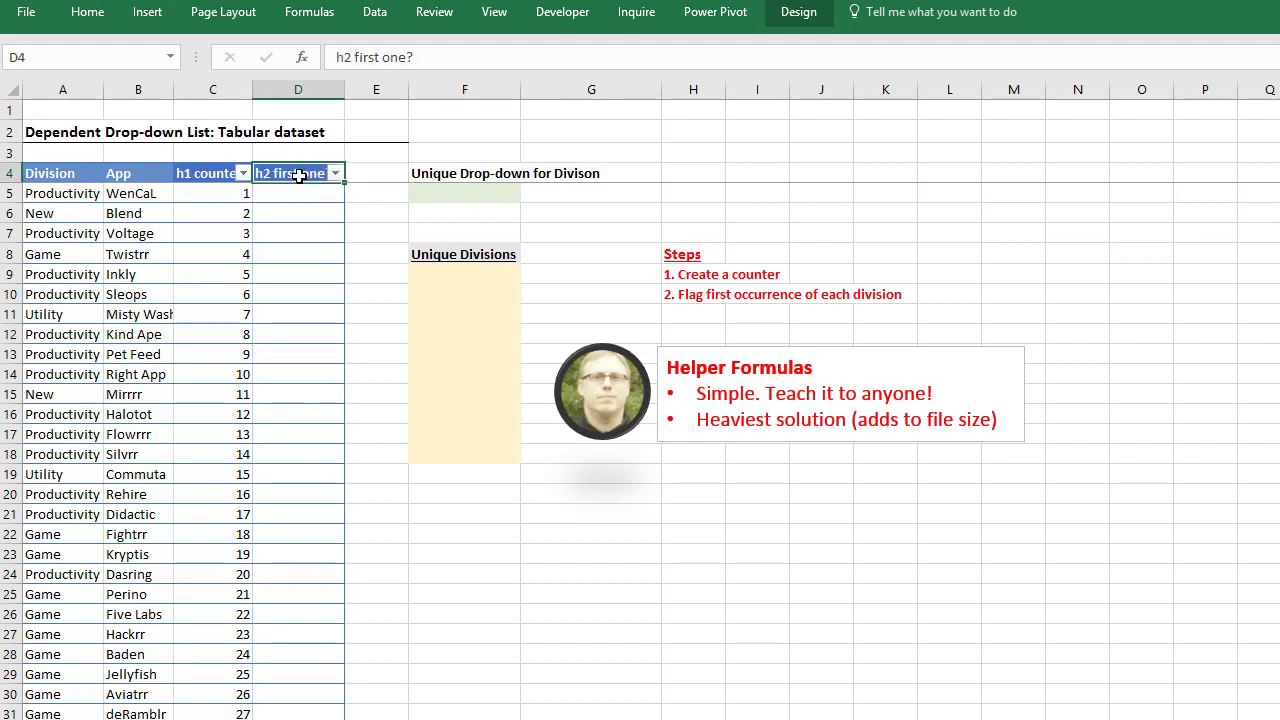
{"action": "left_click", "coordinate": [798, 11]}
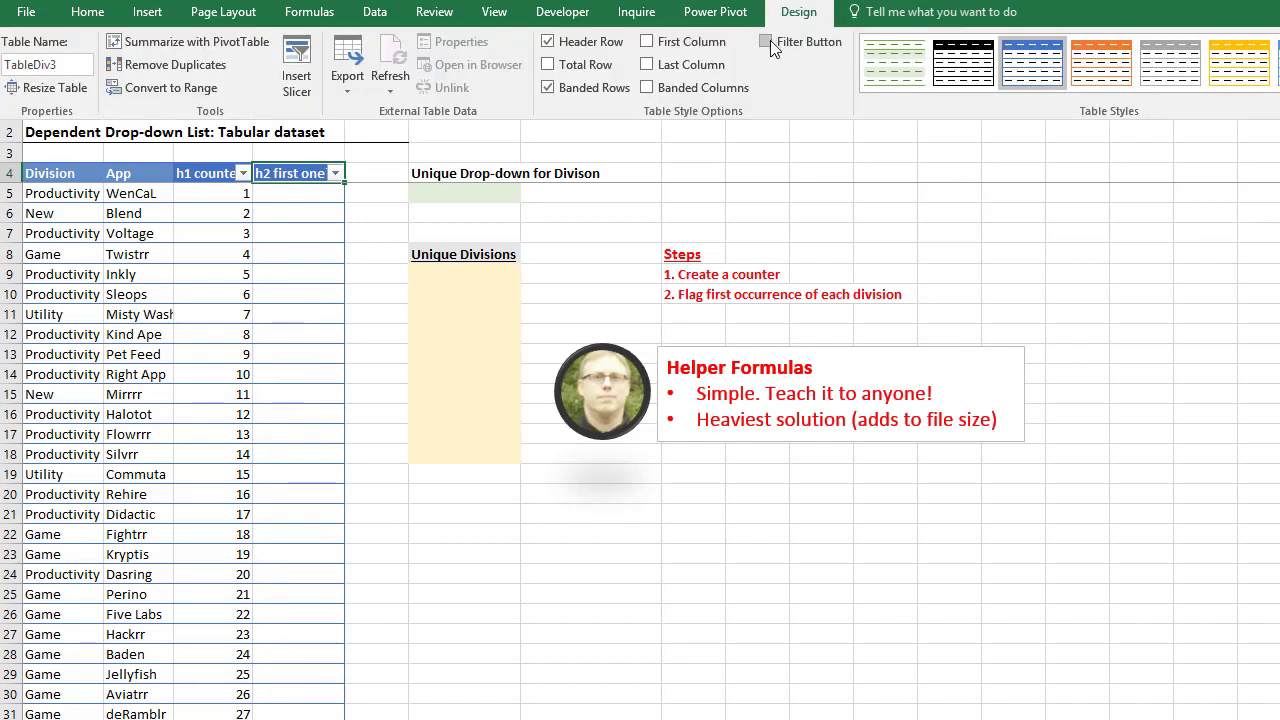
{"action": "left_click", "coordinate": [766, 42]}
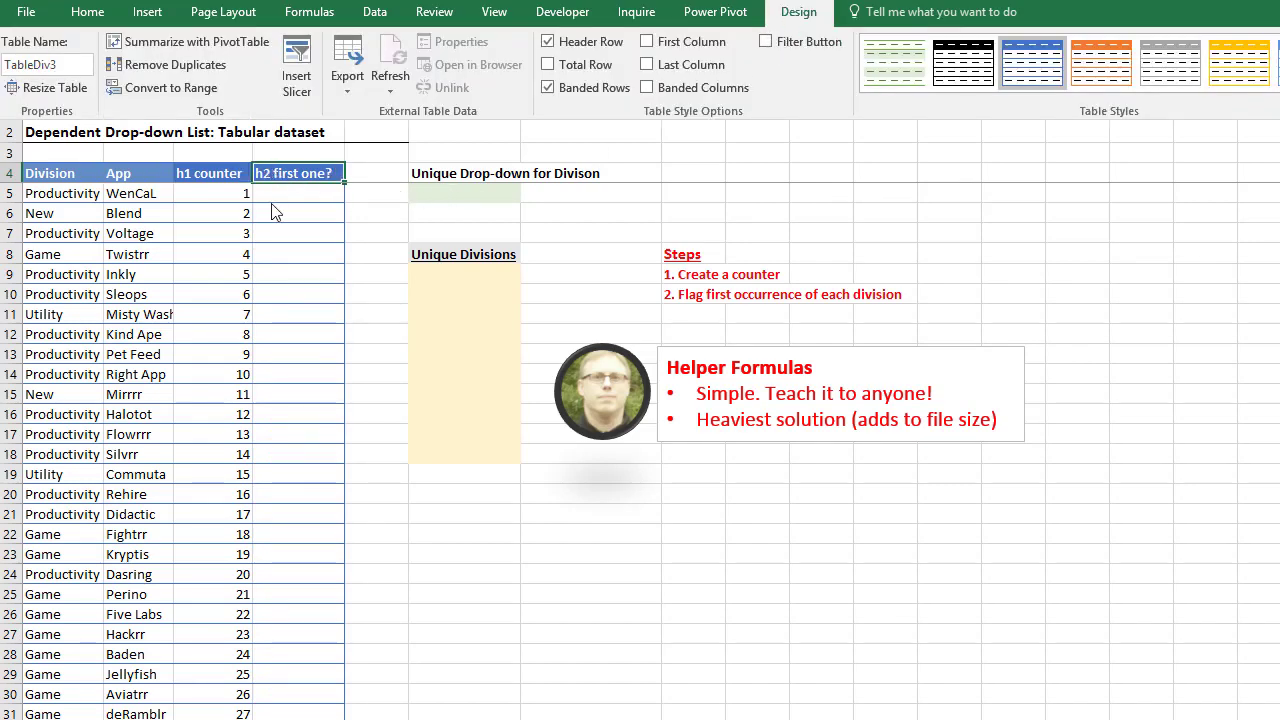
{"action": "left_click", "coordinate": [77, 200]}
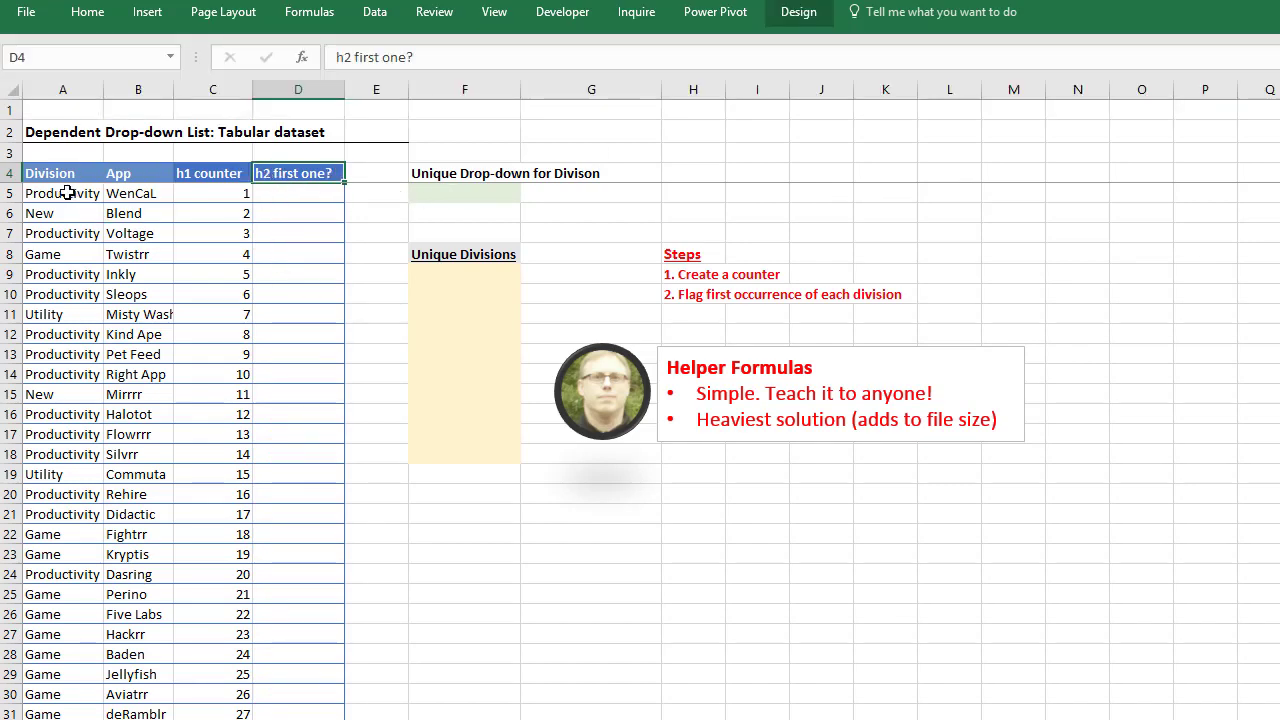
Compare the divisions in A5 and A6 with their "h2 first one?" cells to identify which first occurrences need a flag.
{"action": "left_click", "coordinate": [72, 193]}
{"action": "left_click", "coordinate": [280, 195]}
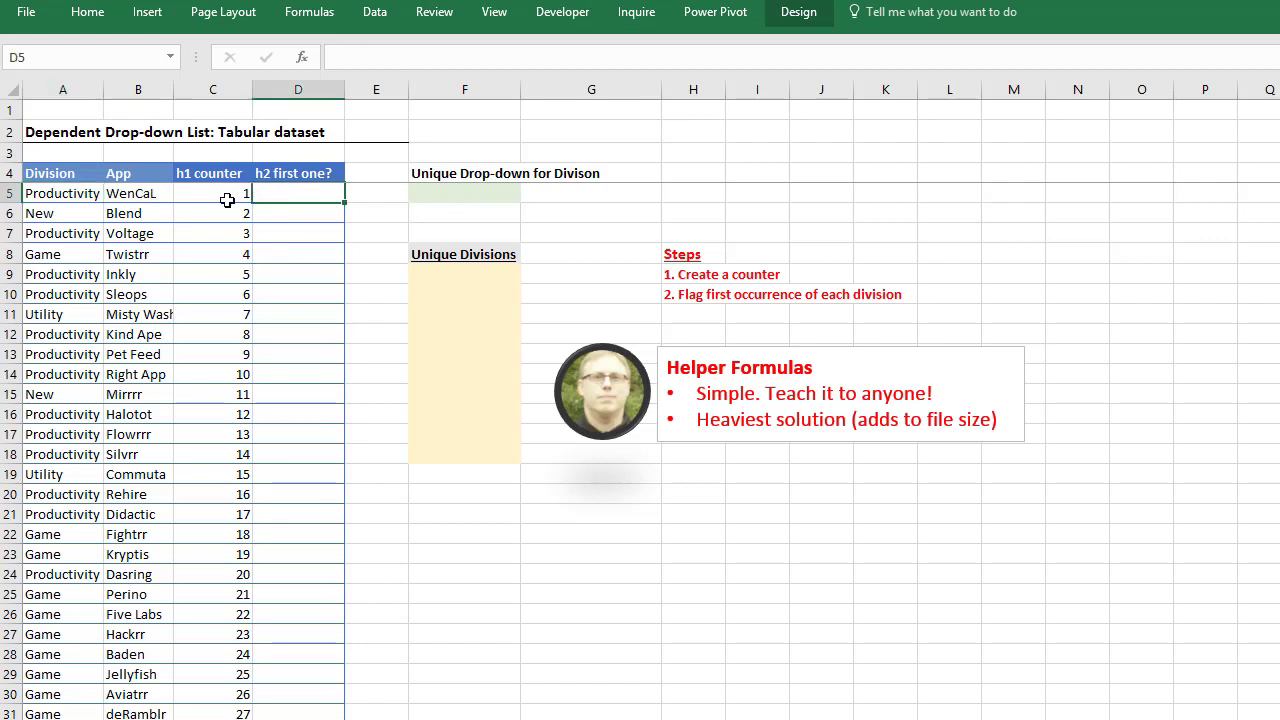
{"action": "left_click", "coordinate": [58, 210]}
{"action": "left_click", "coordinate": [283, 213]}
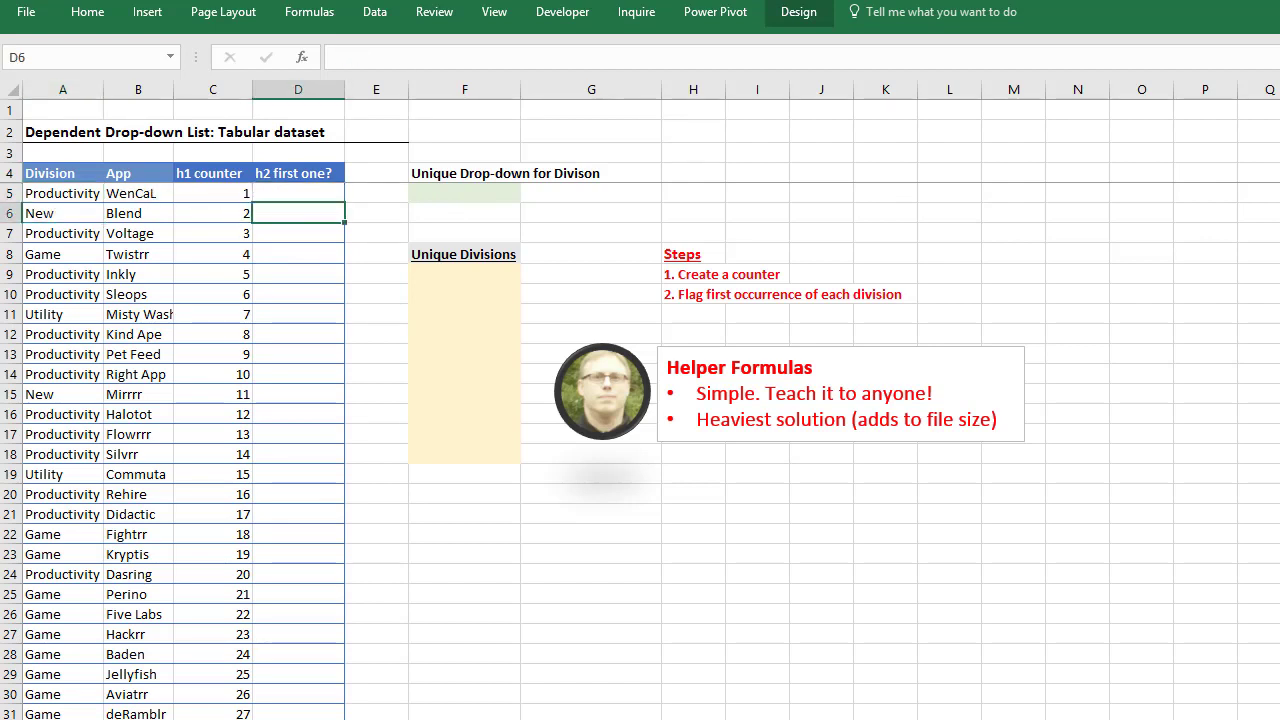
{"action": "key", "text": "ctrl+Right"}
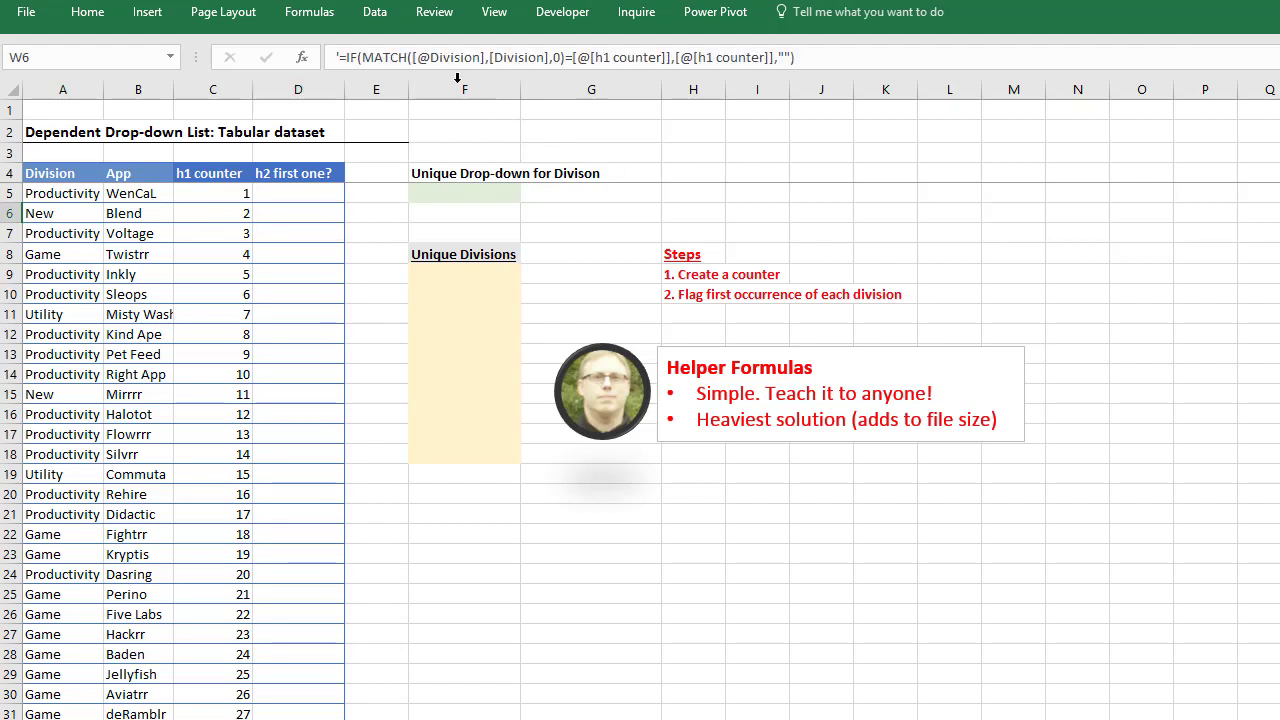
{"action": "left_click_drag", "start_coordinate": [341, 60], "coordinate": [945, 60]}
{"action": "key", "text": "ctrl+c"}
{"action": "key", "text": "Escape"}
{"action": "left_click", "coordinate": [338, 194]}
{"action": "key", "text": "ctrl+v"}
{"action": "key", "text": "Return"}
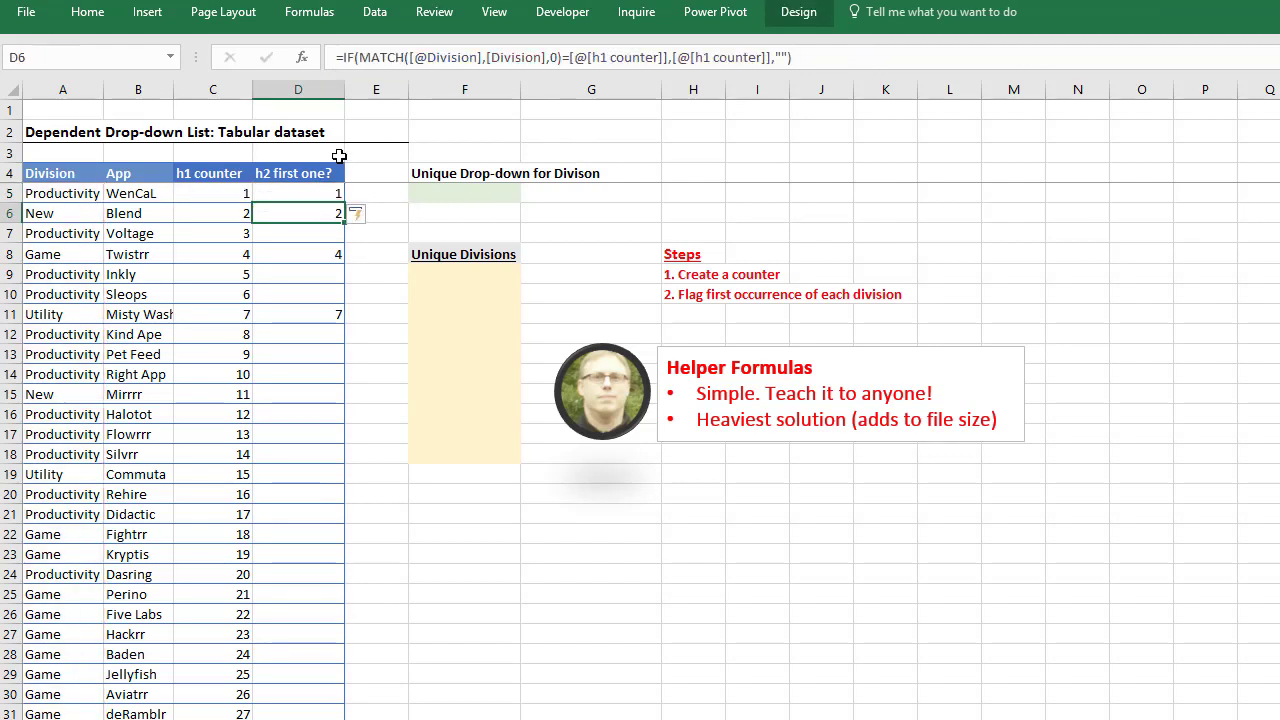
{"action": "left_click", "coordinate": [296, 92]}
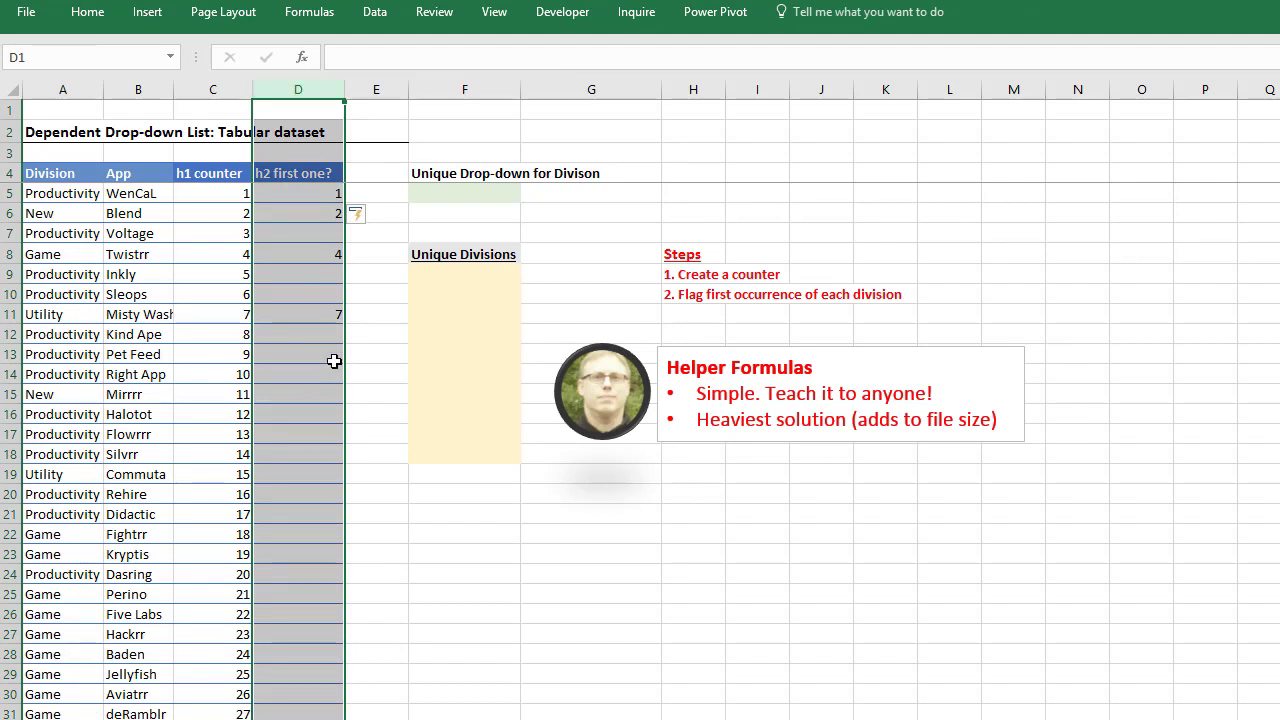
Change the division in A14 to Chess and compare that row's "h2 first one?" flag with its h1 counter.
{"action": "left_click", "coordinate": [86, 374]}
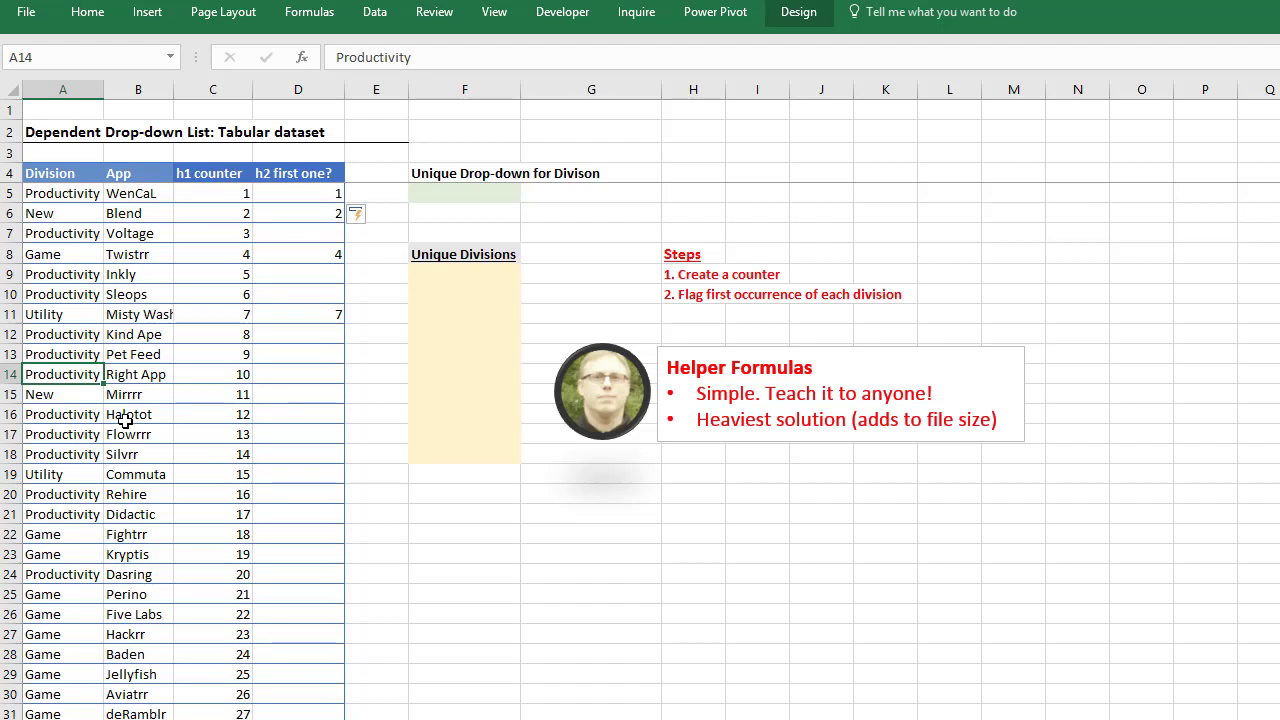
{"action": "type", "text": "Ch"}
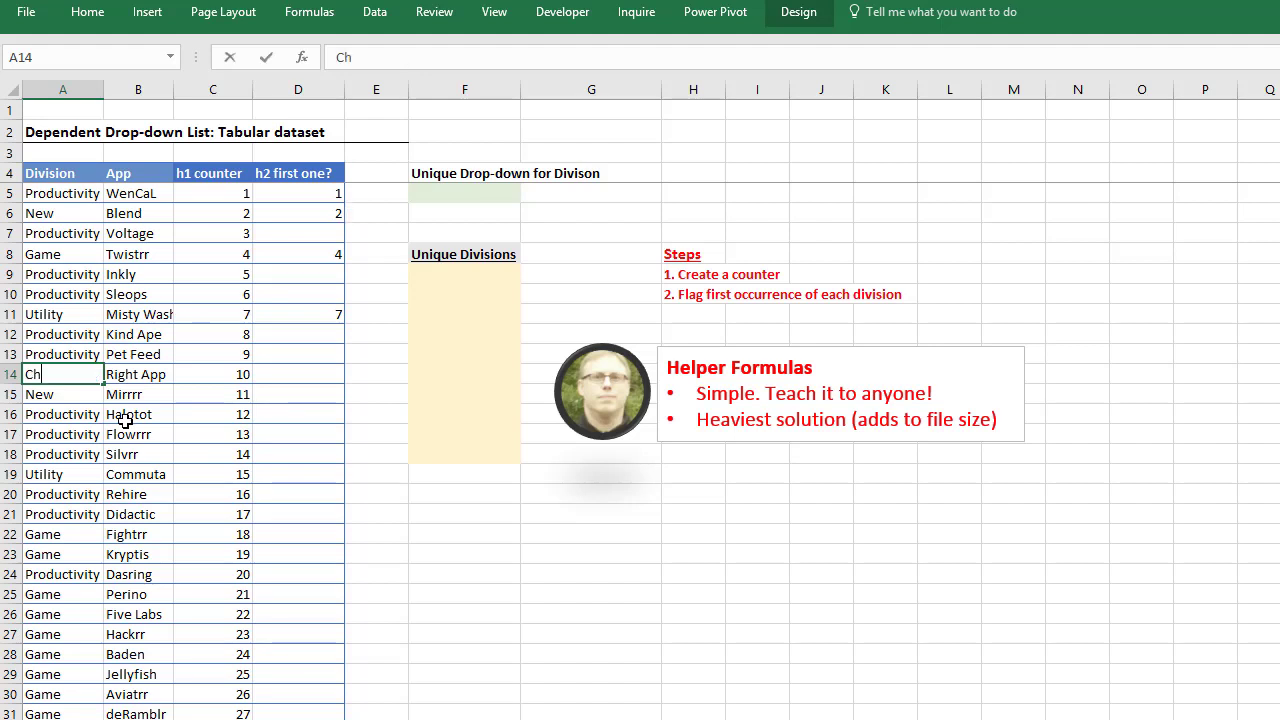
{"action": "type", "text": "ess"}
{"action": "key", "text": "Return"}
{"action": "left_click", "coordinate": [88, 370]}
{"action": "left_click", "coordinate": [297, 371]}
{"action": "left_click", "coordinate": [227, 374]}
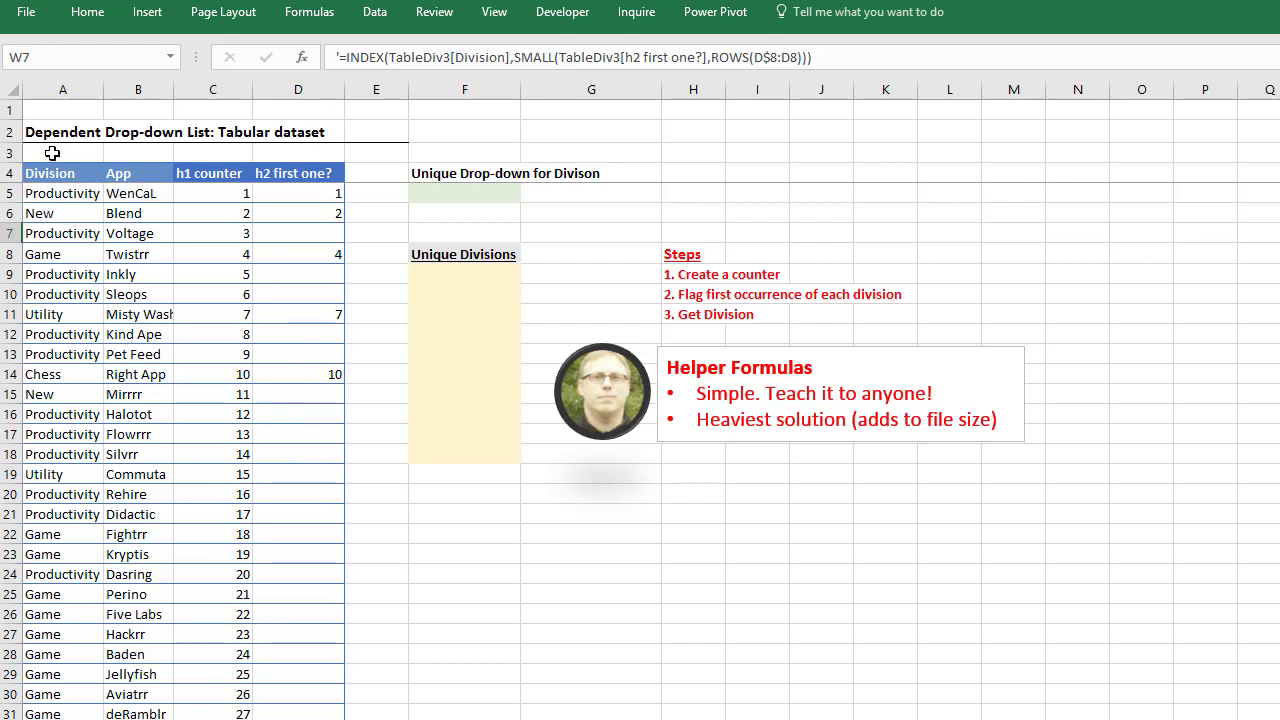
Change the division in the table's last row, A44, to test.
{"action": "scroll", "coordinate": [319, 295], "scroll_direction": "down", "scroll_amount": 6}
{"action": "scroll", "coordinate": [319, 295], "scroll_direction": "down", "scroll_amount": 3}
{"action": "left_click", "coordinate": [76, 436]}
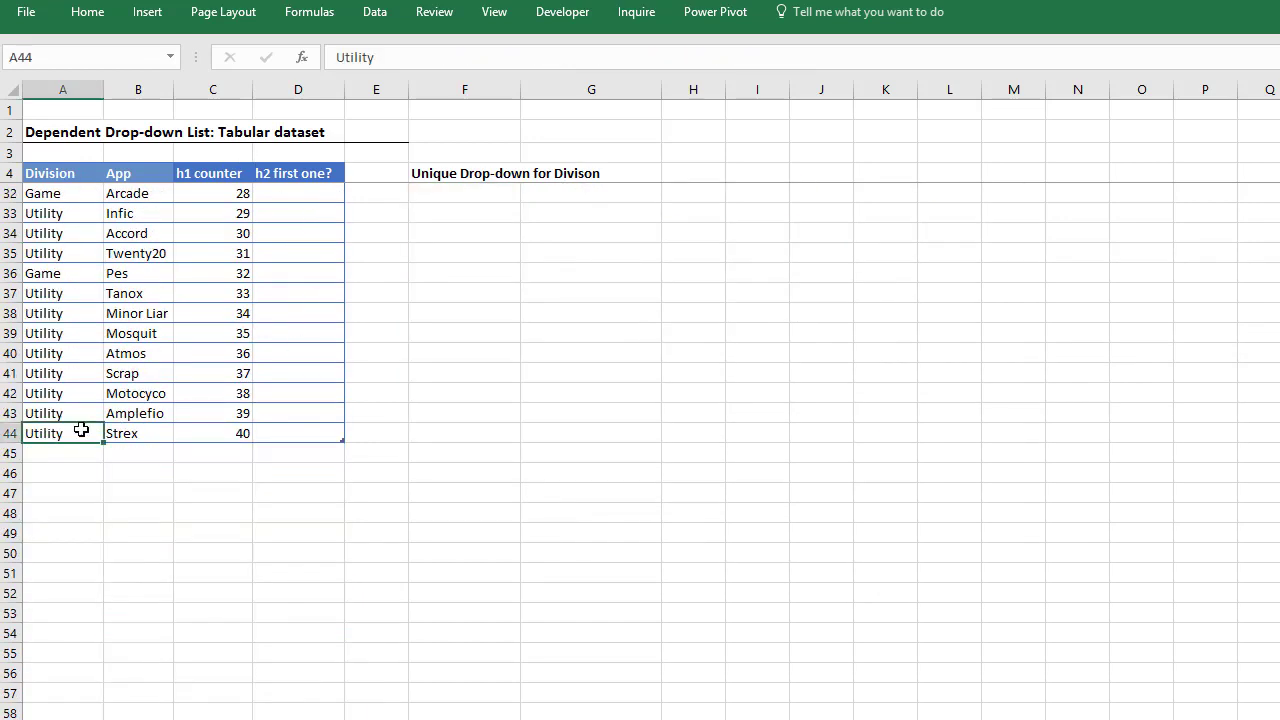
{"action": "type", "text": "test"}
{"action": "key", "text": "Up"}
{"action": "left_click", "coordinate": [61, 437]}
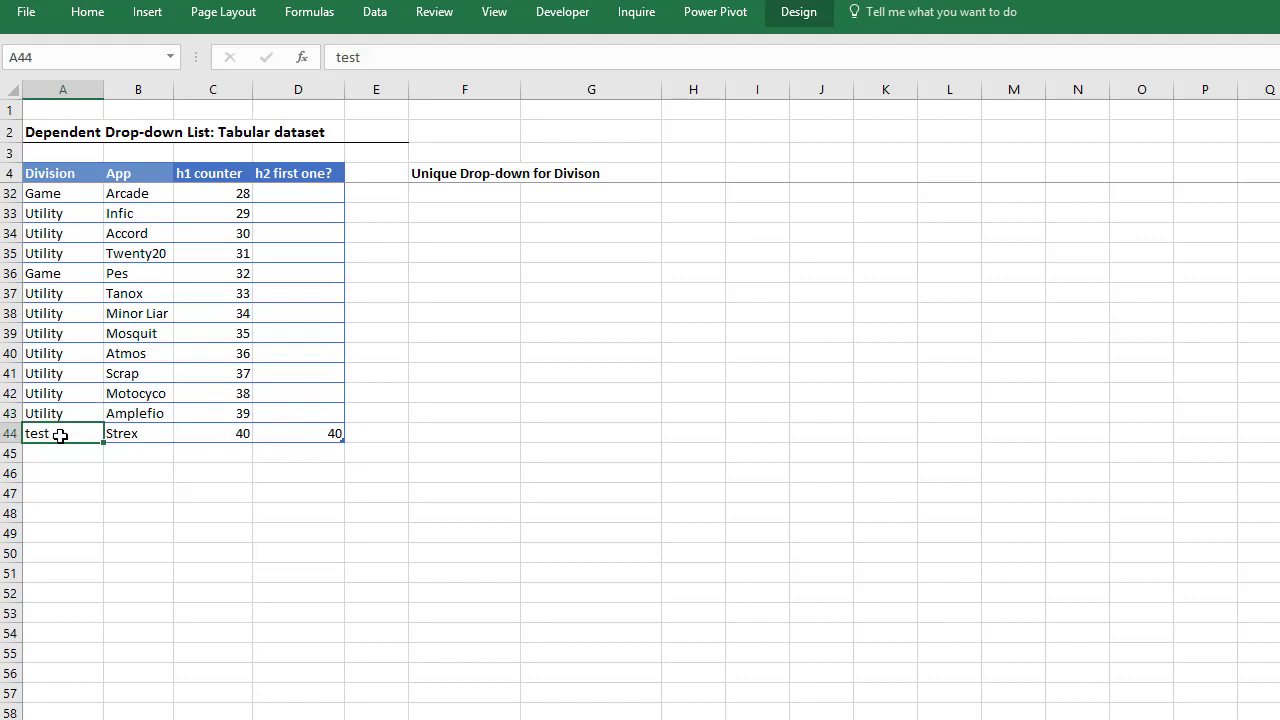
Enter the formula stored as text in W7, =INDEX(TableDiv3[Division],SMALL(TableDiv3[h2 first one?],ROWS(D$8:D8))), in F9 under Unique Divisions.
{"action": "scroll", "coordinate": [61, 436], "scroll_direction": "up", "scroll_amount": 9}
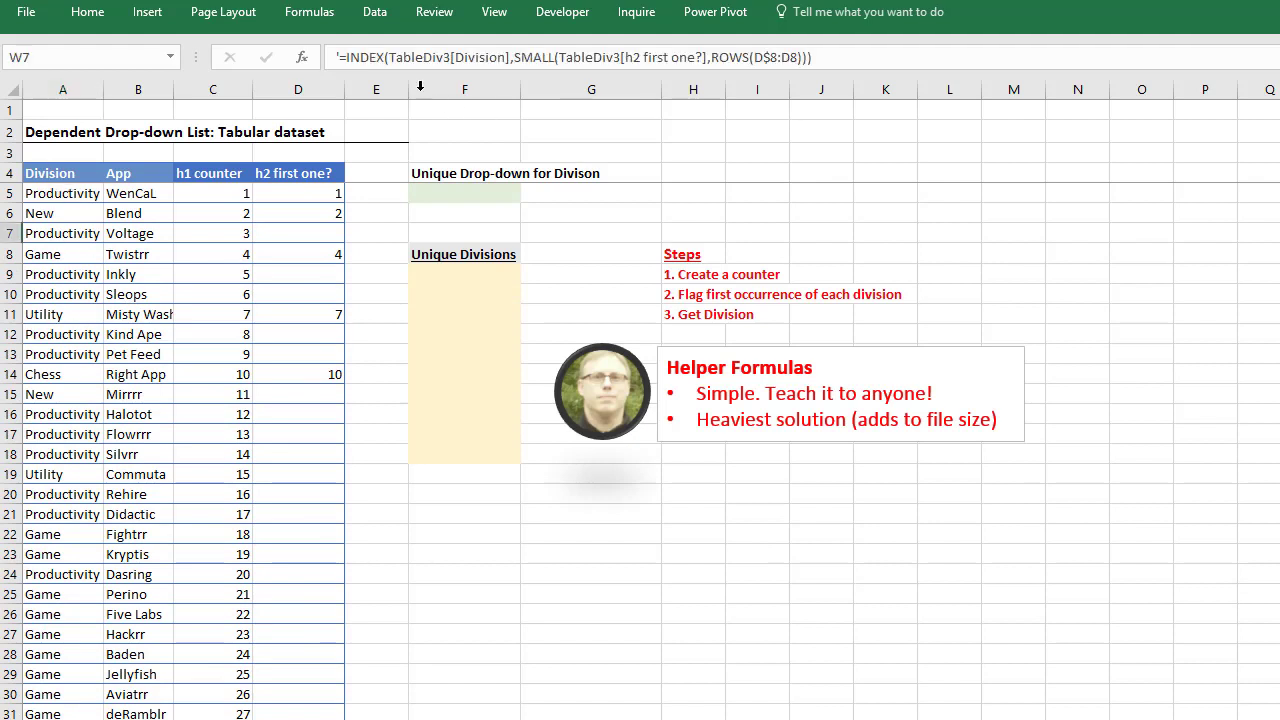
{"action": "left_click_drag", "start_coordinate": [342, 58], "coordinate": [1057, 71]}
{"action": "key", "text": "ctrl+c"}
{"action": "key", "text": "Escape"}
{"action": "left_click", "coordinate": [499, 267]}
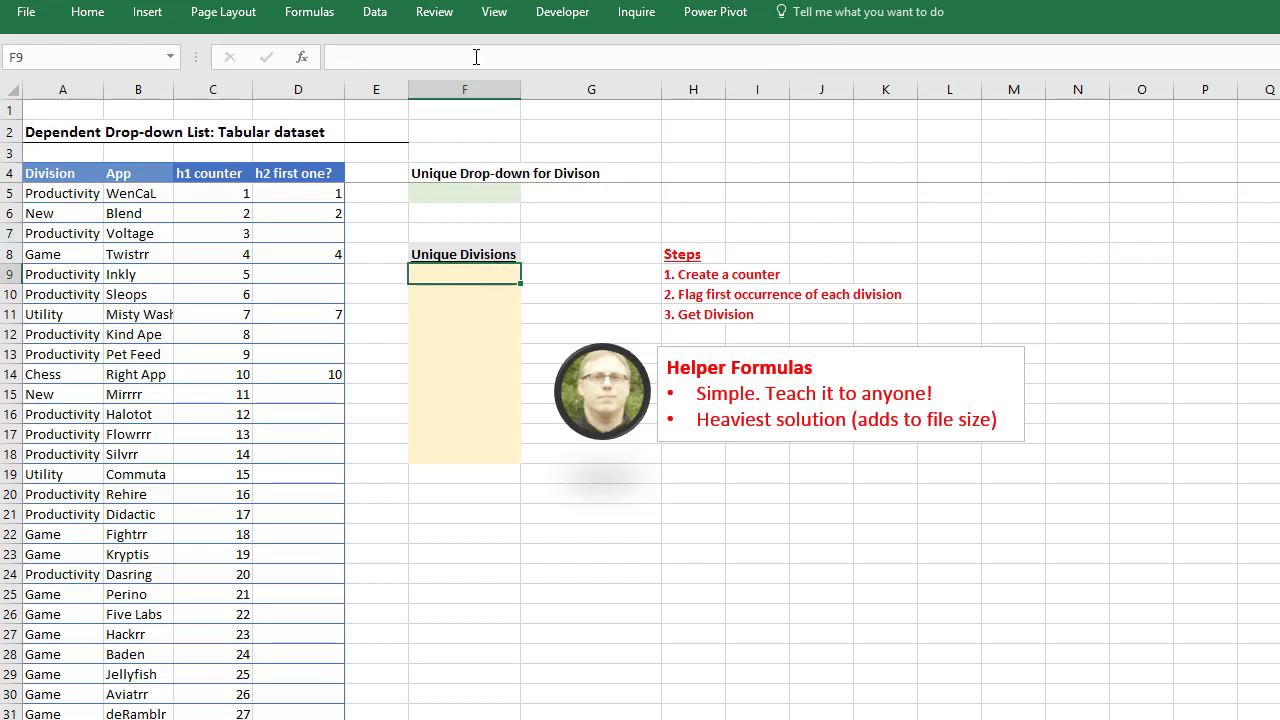
{"action": "key", "text": "ctrl+v"}
{"action": "key", "text": "ctrl+Return"}
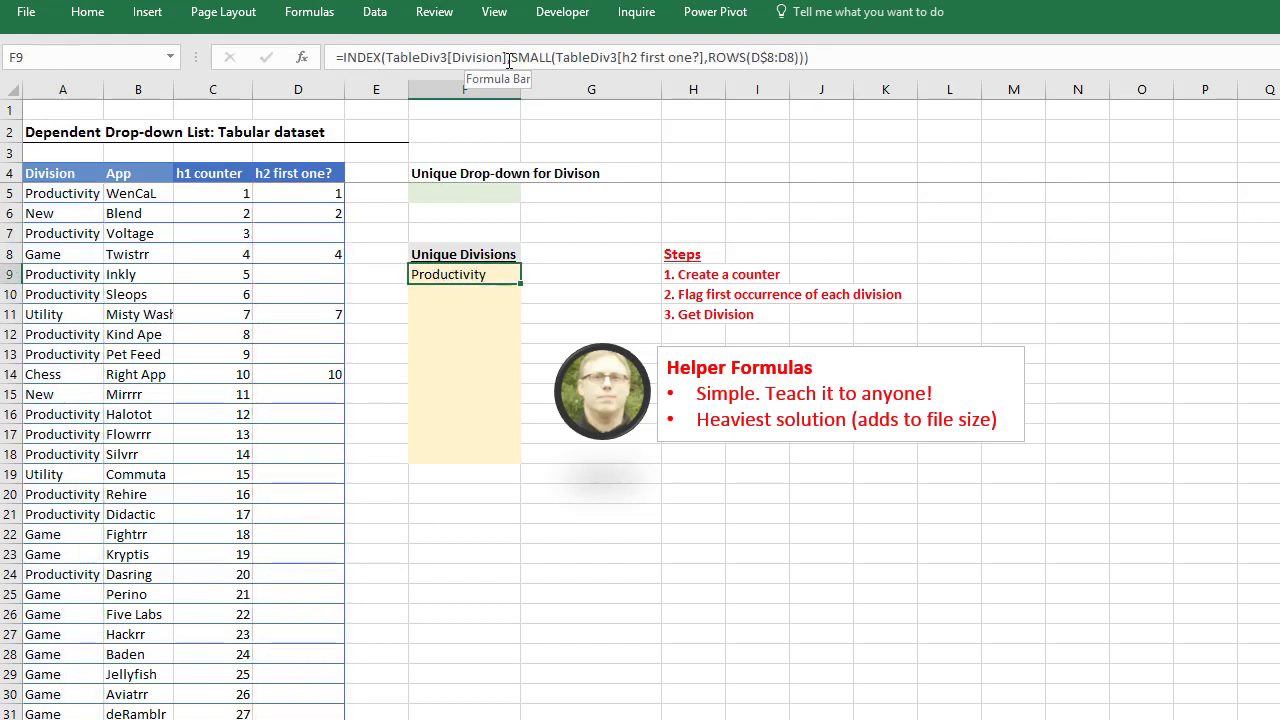
Review the INDEX row number and SMALL k arguments in F9, and fill the formula down to F18.
{"action": "left_click", "coordinate": [513, 57]}
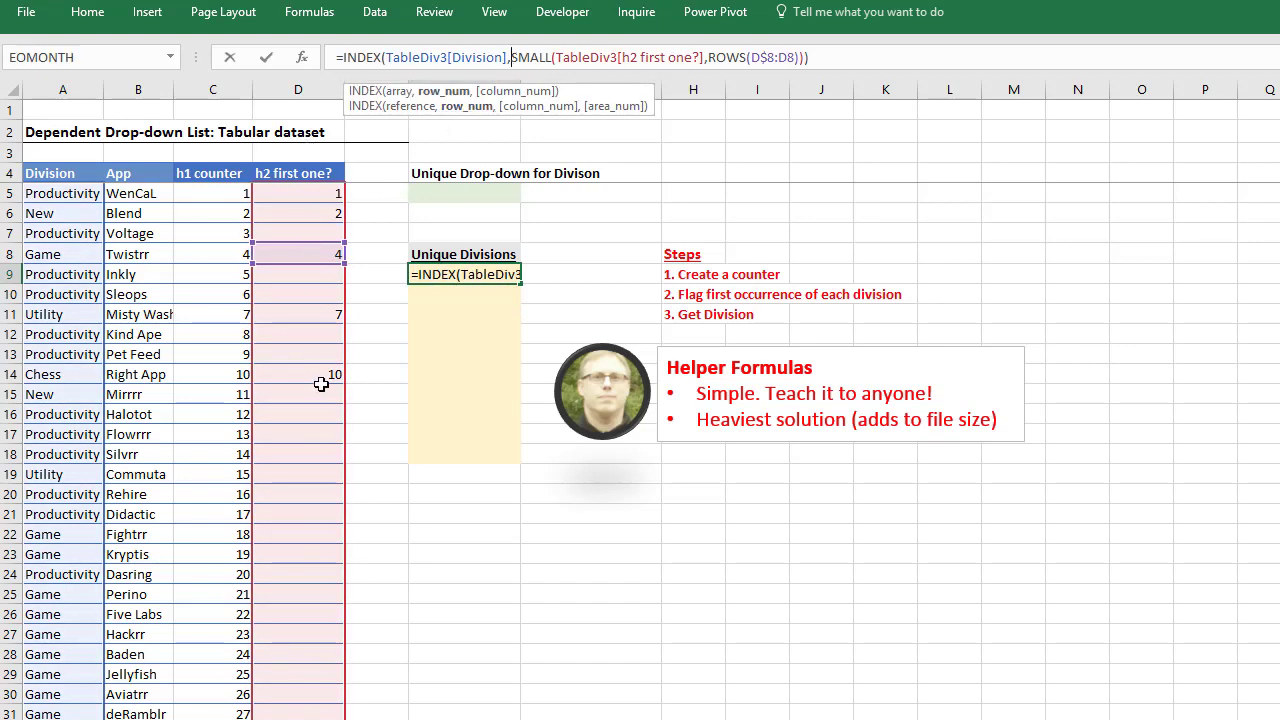
{"action": "left_click", "coordinate": [711, 57]}
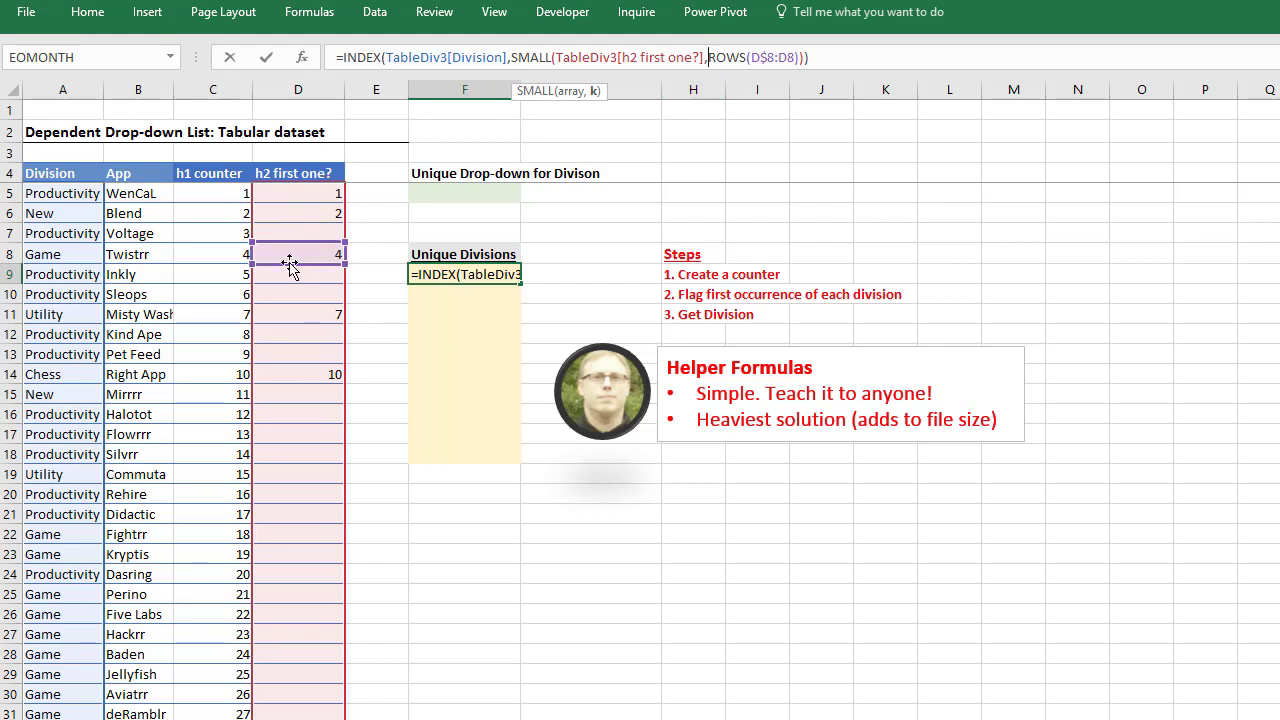
{"action": "key", "text": "ctrl+Return"}
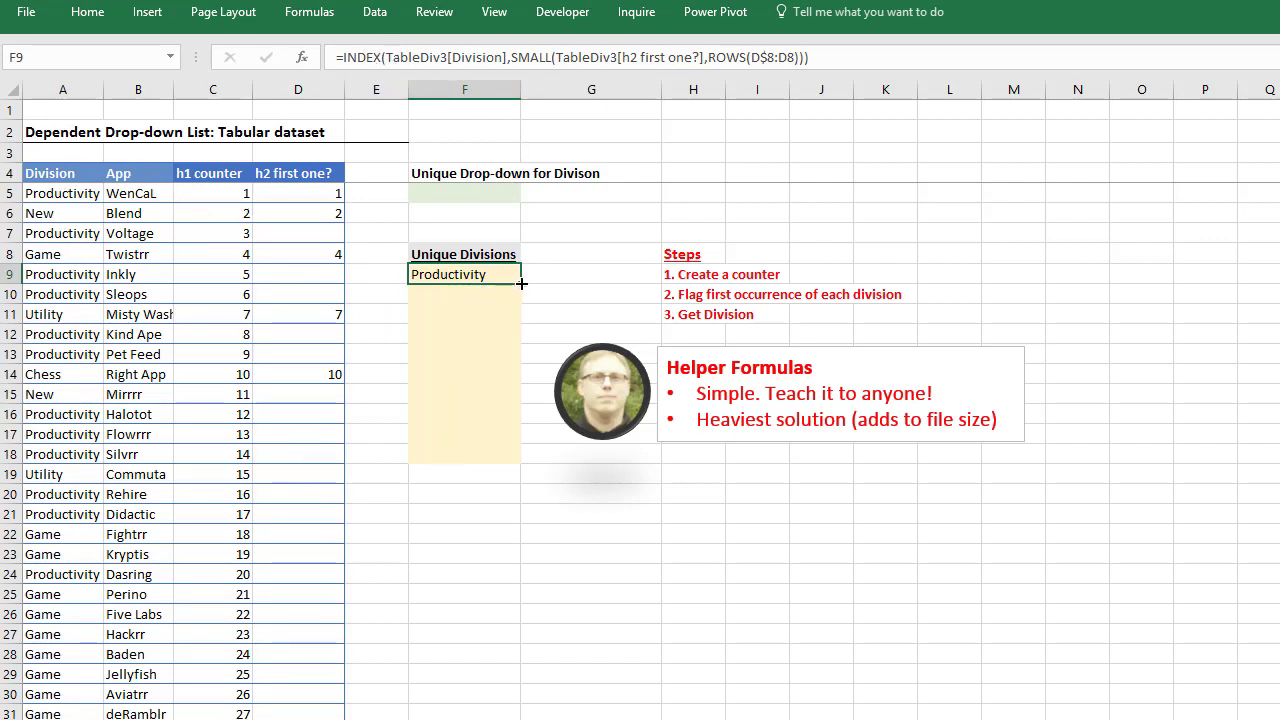
{"action": "left_click_drag", "start_coordinate": [521, 284], "coordinate": [520, 462]}
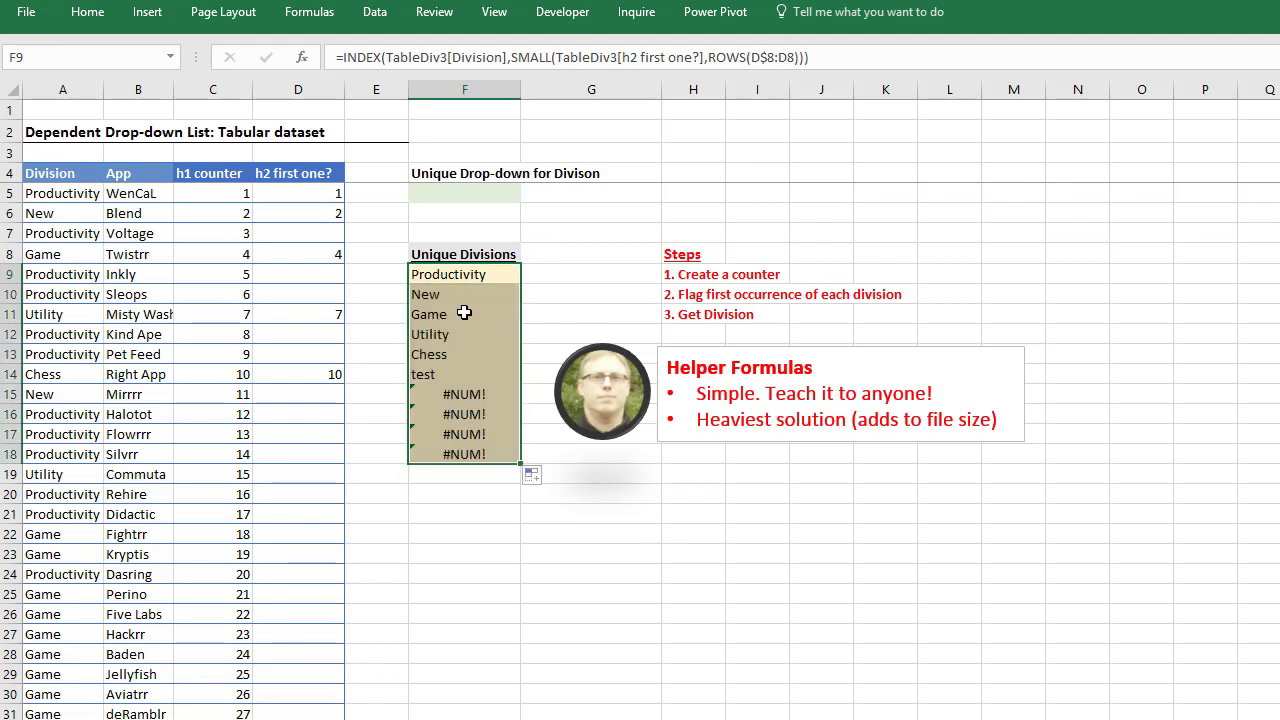
Open the drop-down in F5 to check which divisions it offers.
{"action": "left_click", "coordinate": [475, 197]}
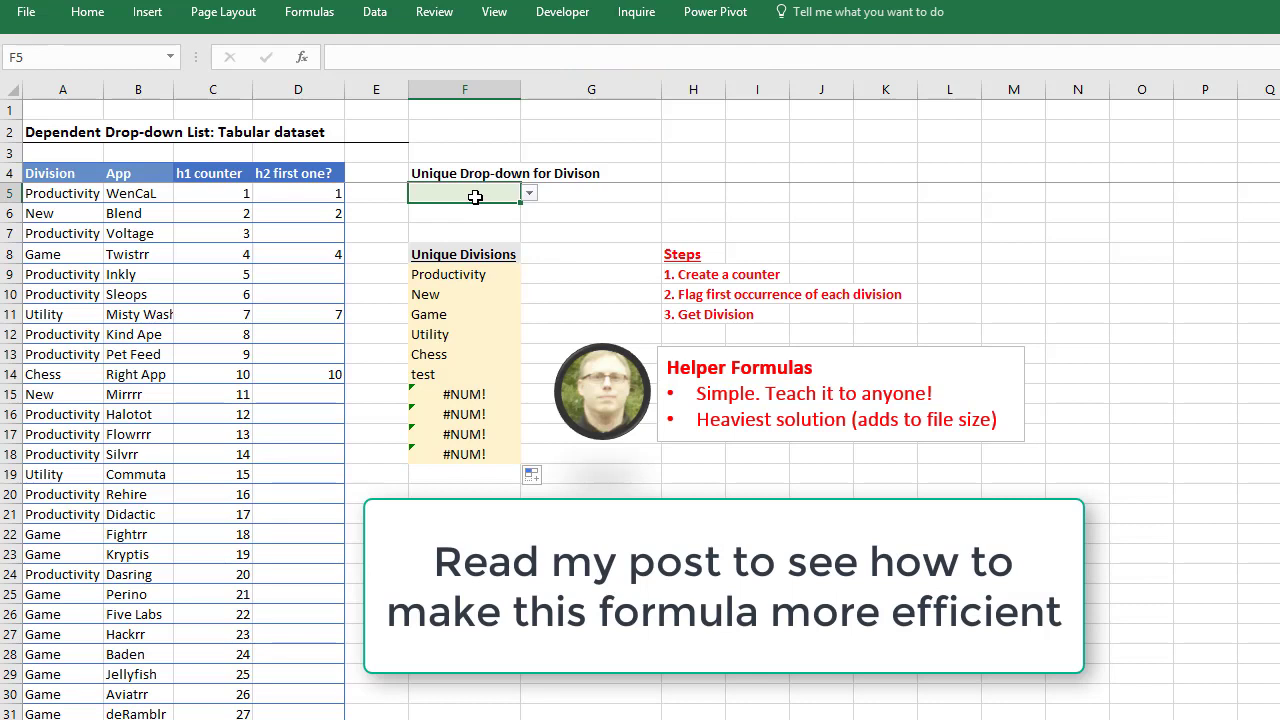
{"action": "left_click", "coordinate": [528, 195]}
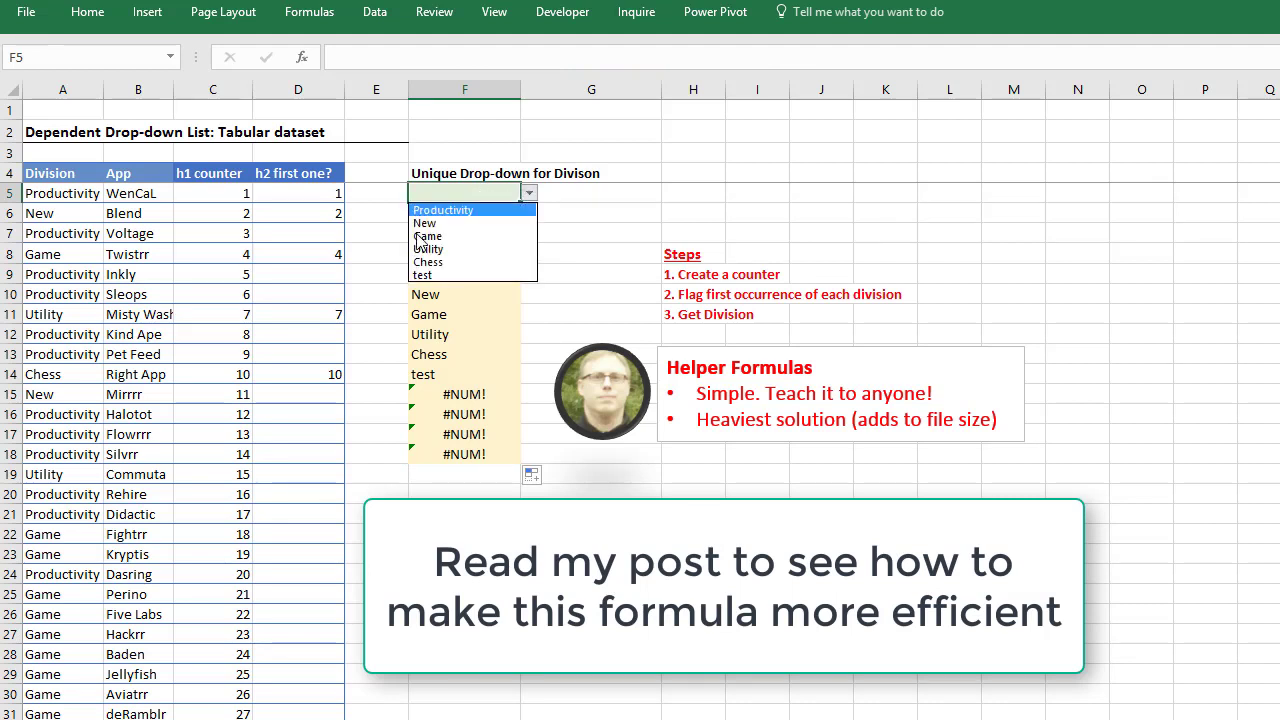
{"action": "left_click", "coordinate": [80, 352]}
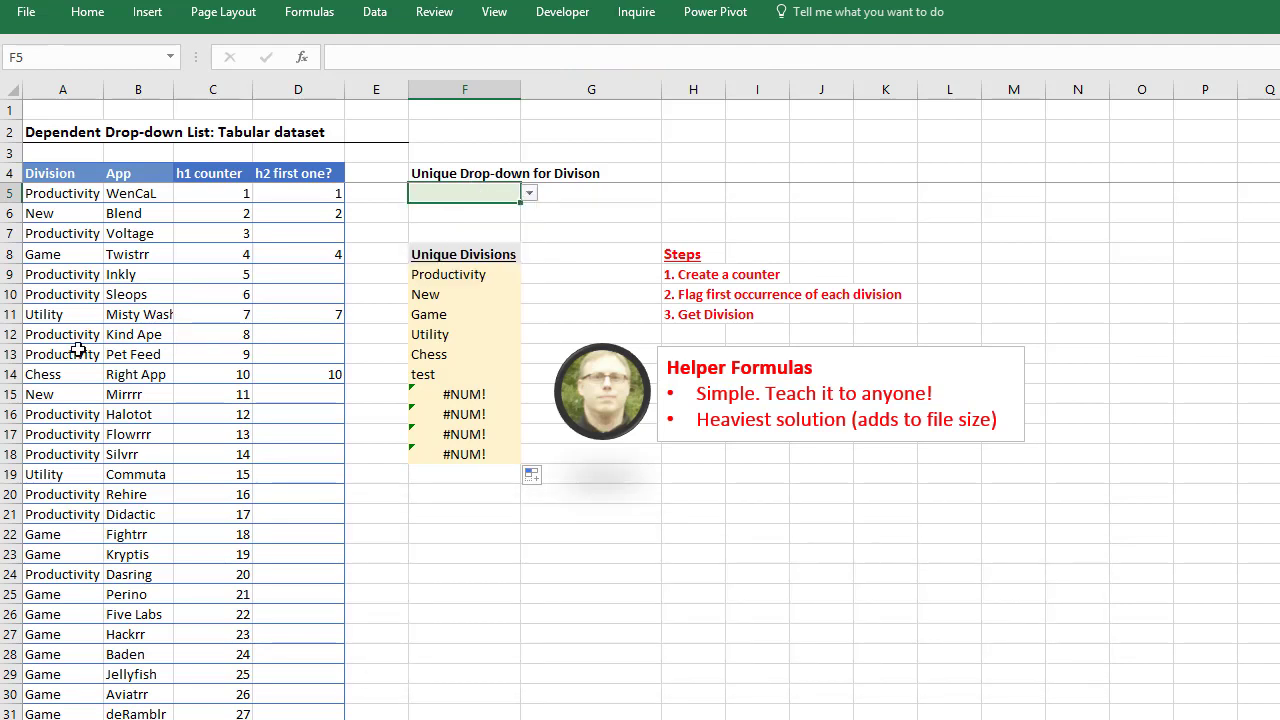
Change the division in A12 to testing.
{"action": "left_click", "coordinate": [75, 338]}
{"action": "type", "text": "test"}
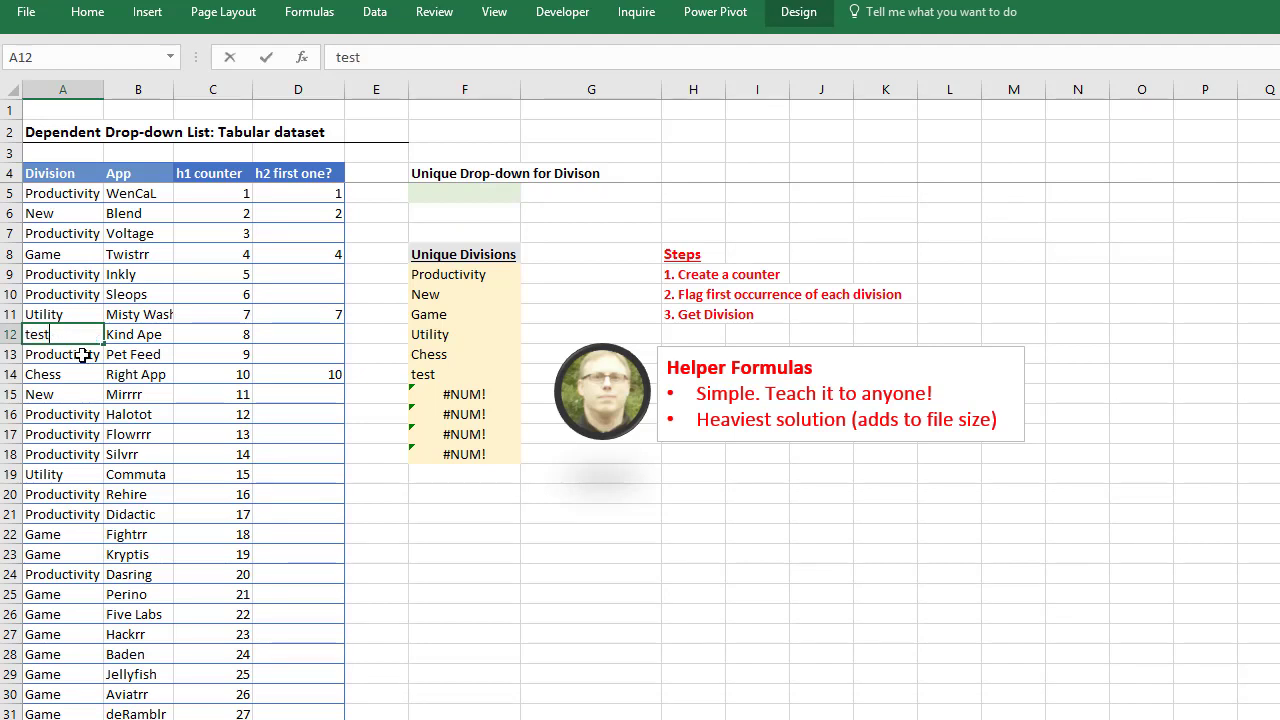
{"action": "type", "text": "ing"}
{"action": "key", "text": "Return"}
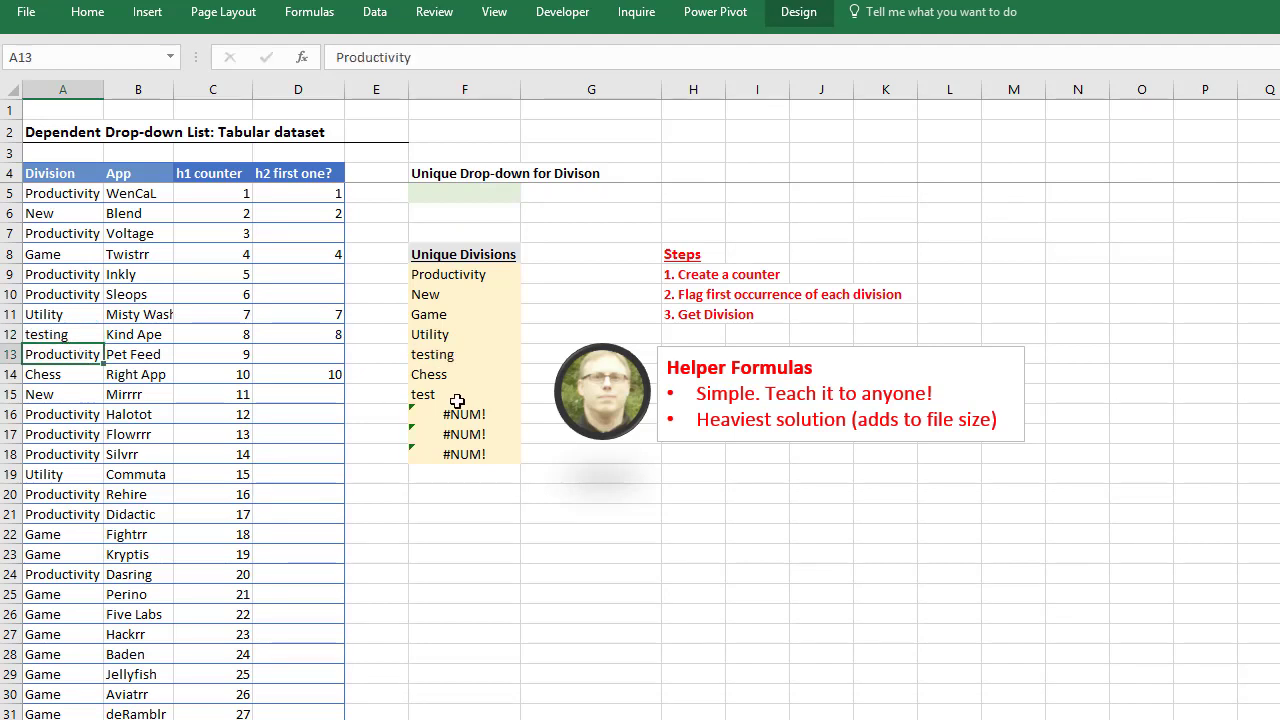
Check the Unique Divisions list at F13 and the F5 drop-down for the testing division.
{"action": "left_click", "coordinate": [440, 361]}
{"action": "left_click", "coordinate": [511, 197]}
{"action": "left_click", "coordinate": [529, 195]}
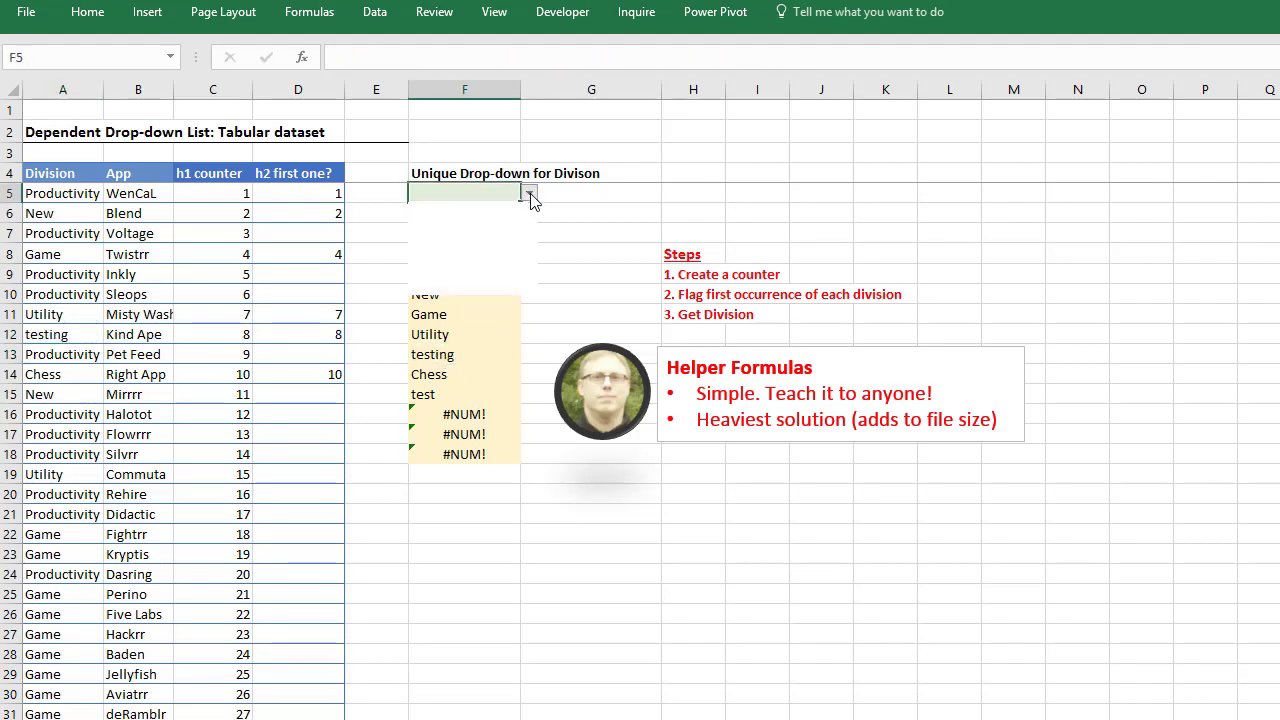
{"action": "left_click", "coordinate": [530, 196]}
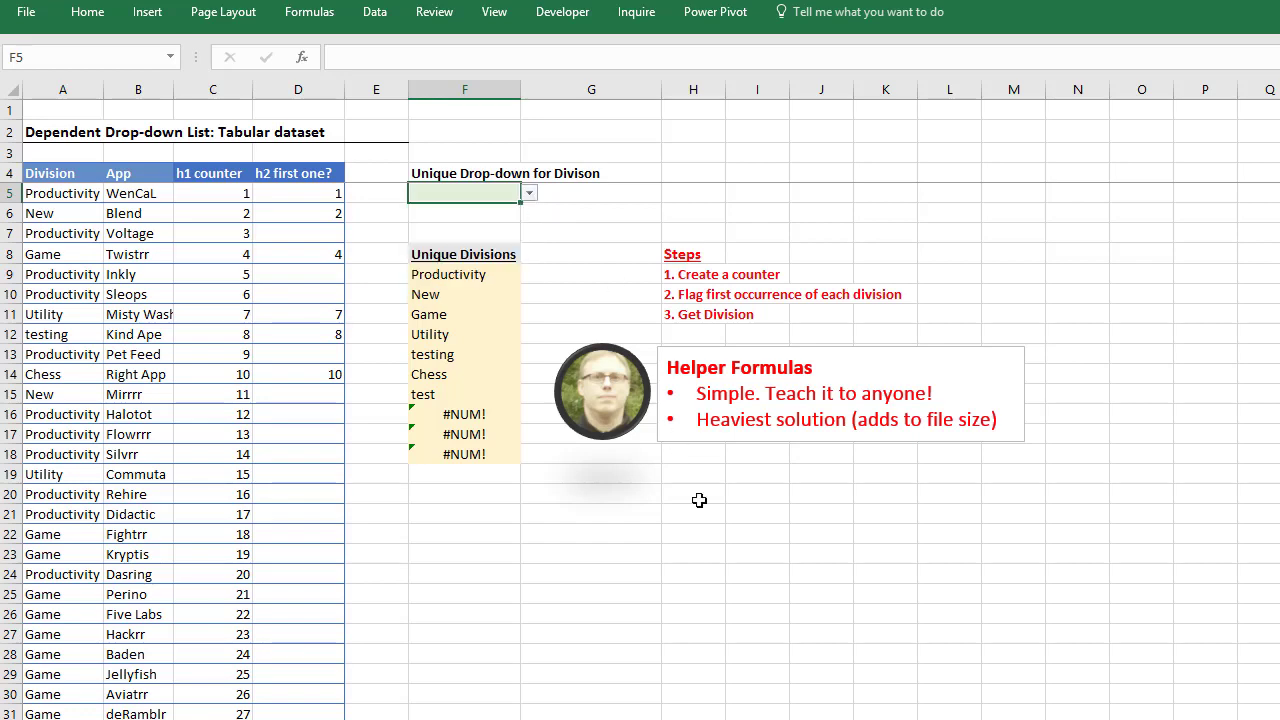
{"action": "left_click", "coordinate": [808, 572]}
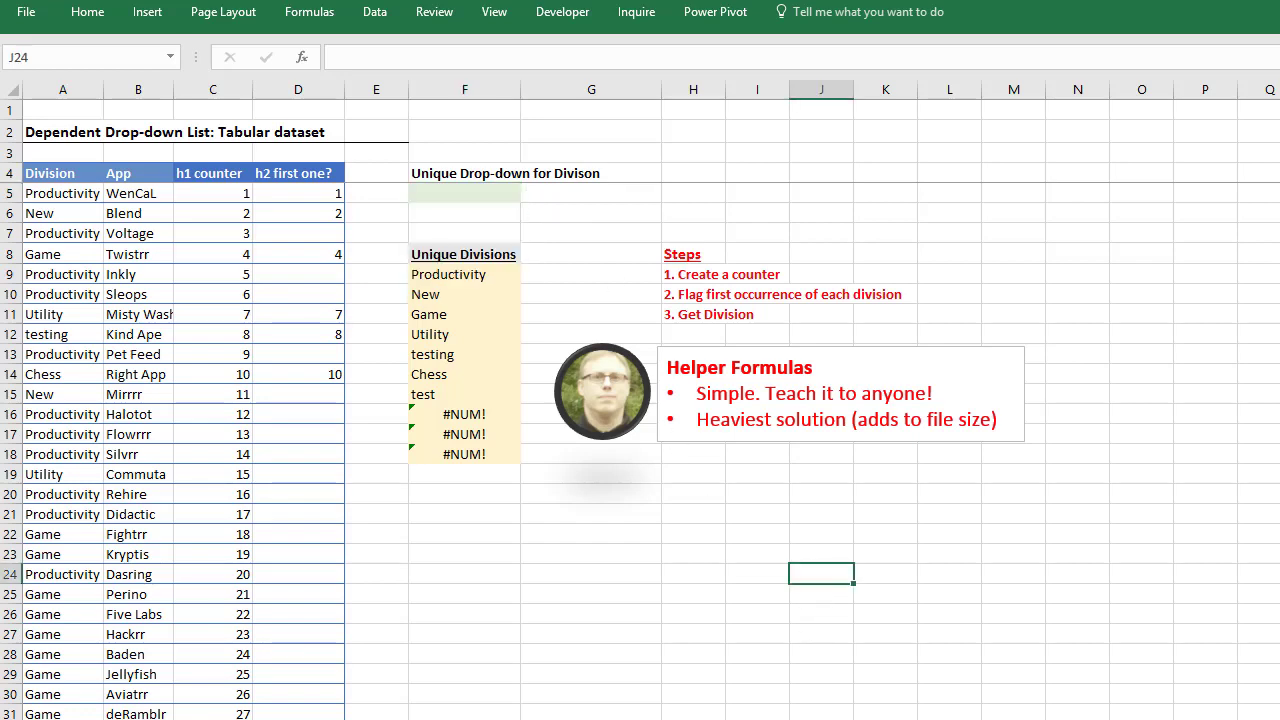
On the comparison diagram sheet, place the Auto-complete and Pick From Drop Down List group where the three circles overlap.
{"action": "key", "text": "ctrl+Page_Down"}
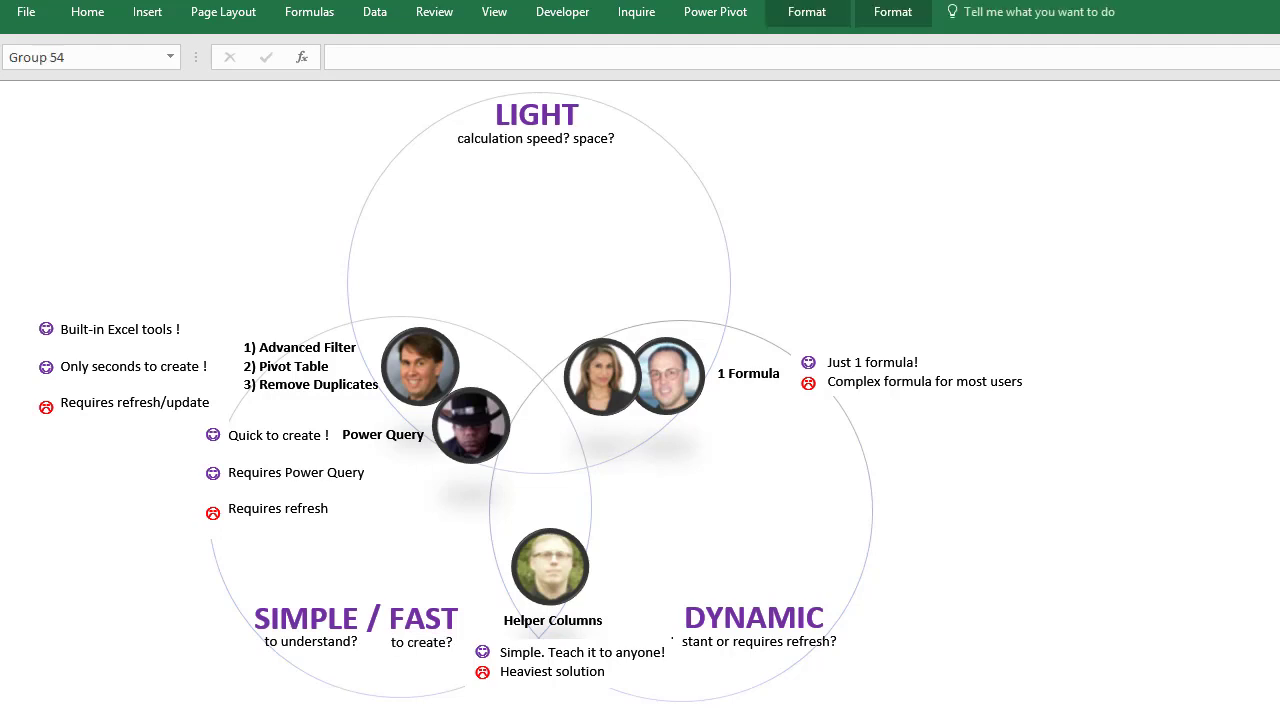
{"action": "left_click_drag", "start_coordinate": [1113, 581], "coordinate": [560, 457]}
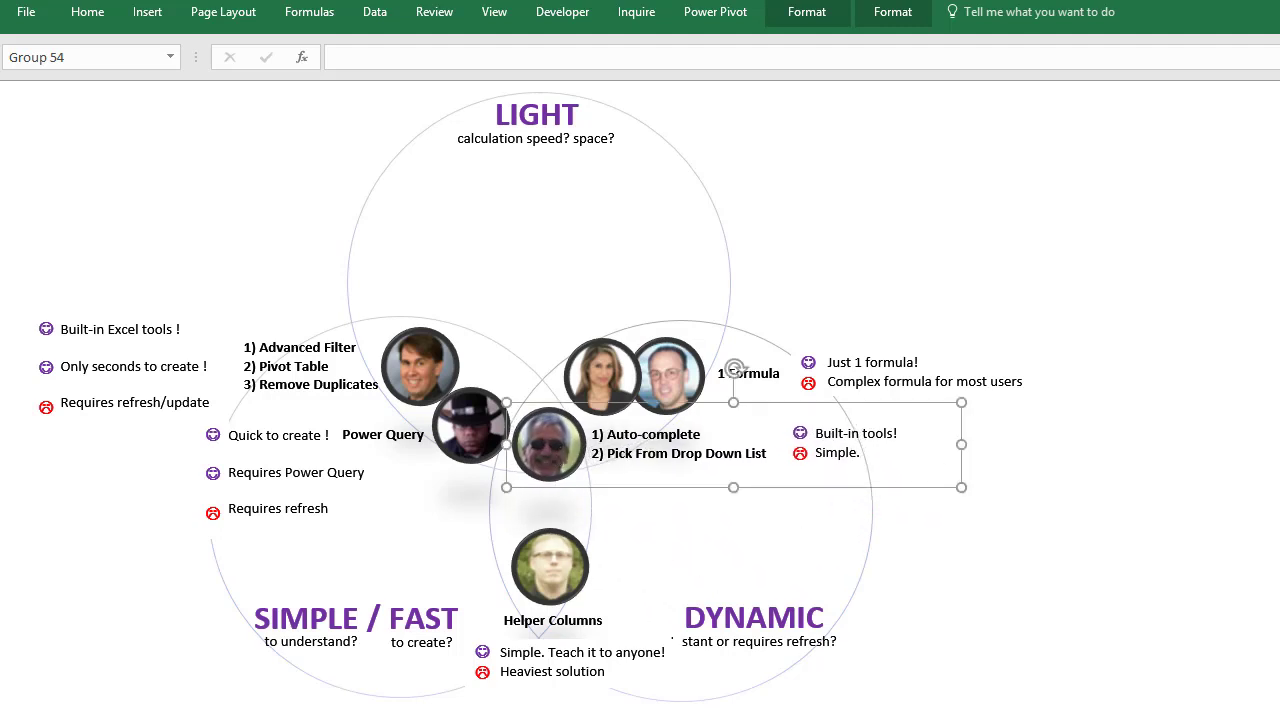
{"action": "left_click", "coordinate": [1050, 520]}
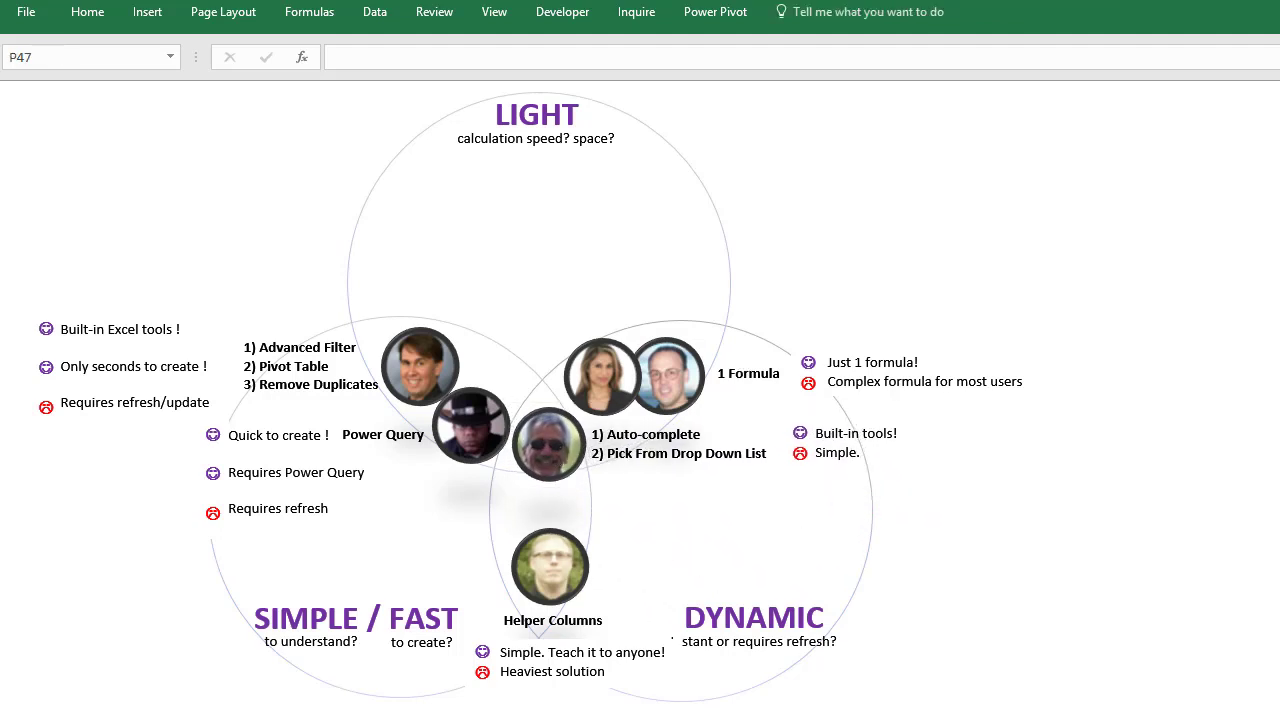
On the Auto-complete, Pick From Drop Down List sheet, add Utility in A44 directly below the table using auto-complete.
{"action": "key", "text": "ctrl+Page_Down"}
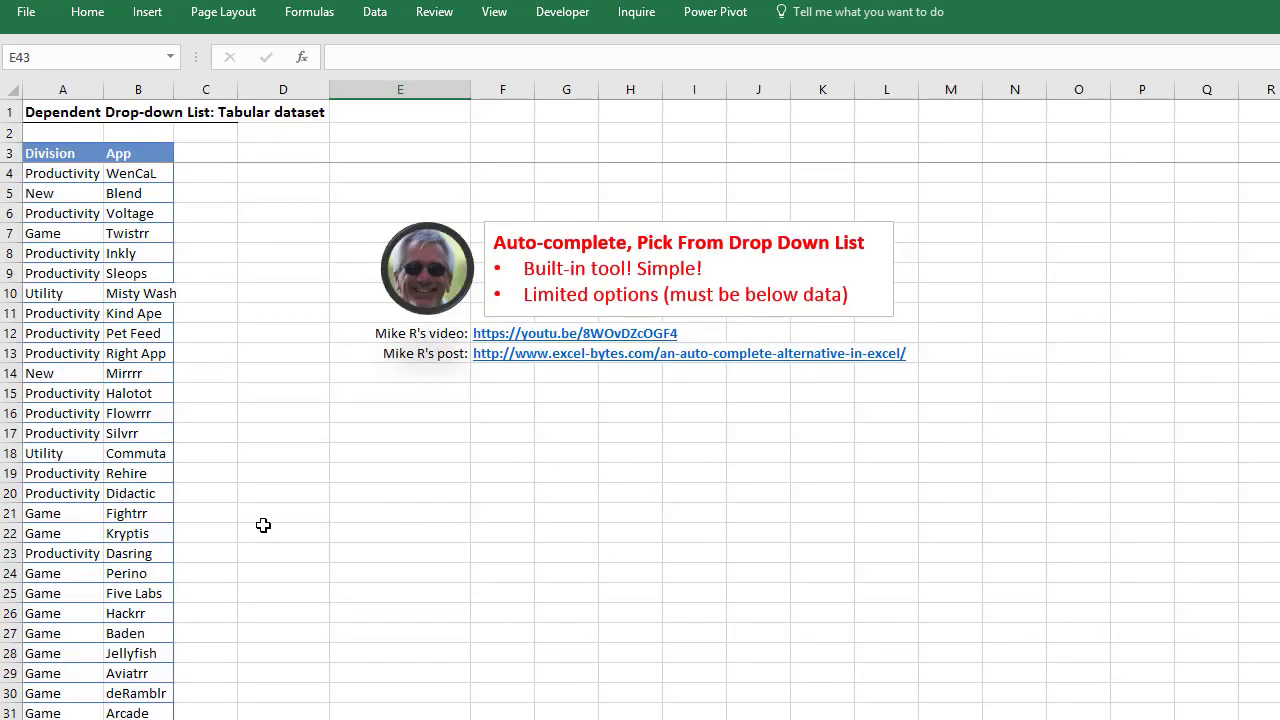
{"action": "scroll", "coordinate": [263, 525], "scroll_direction": "down", "scroll_amount": 9}
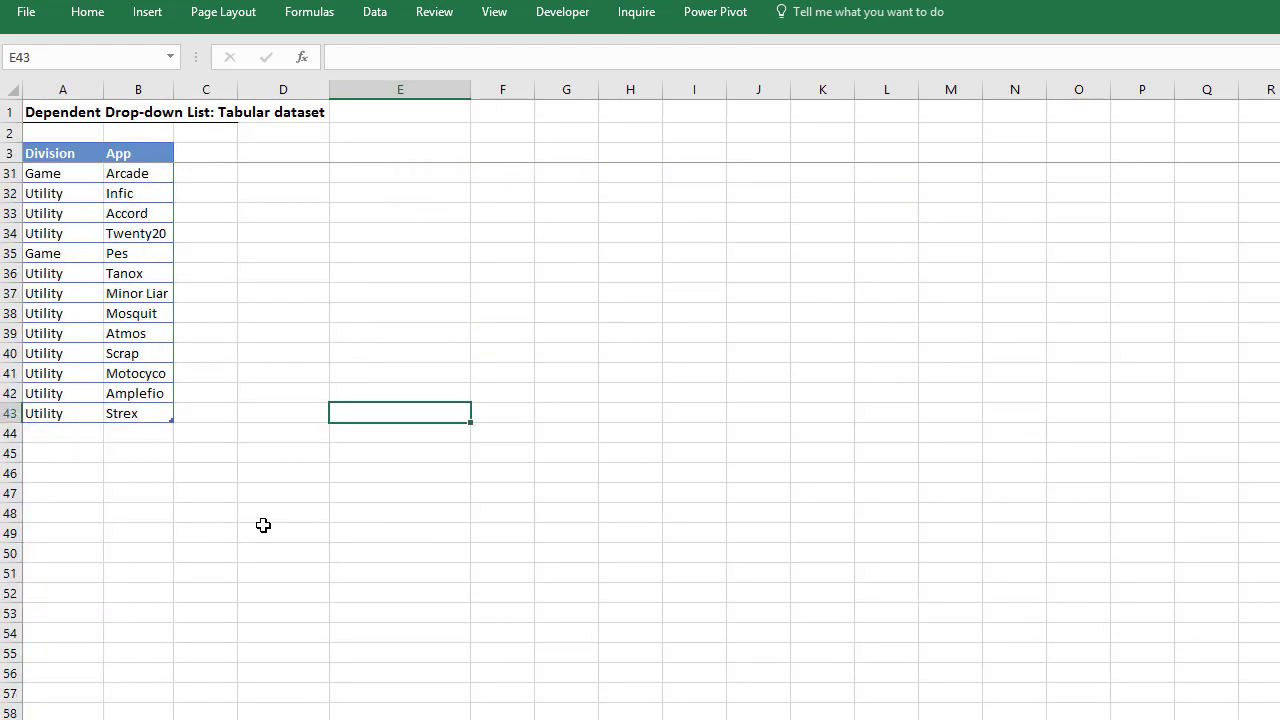
{"action": "left_click", "coordinate": [42, 433]}
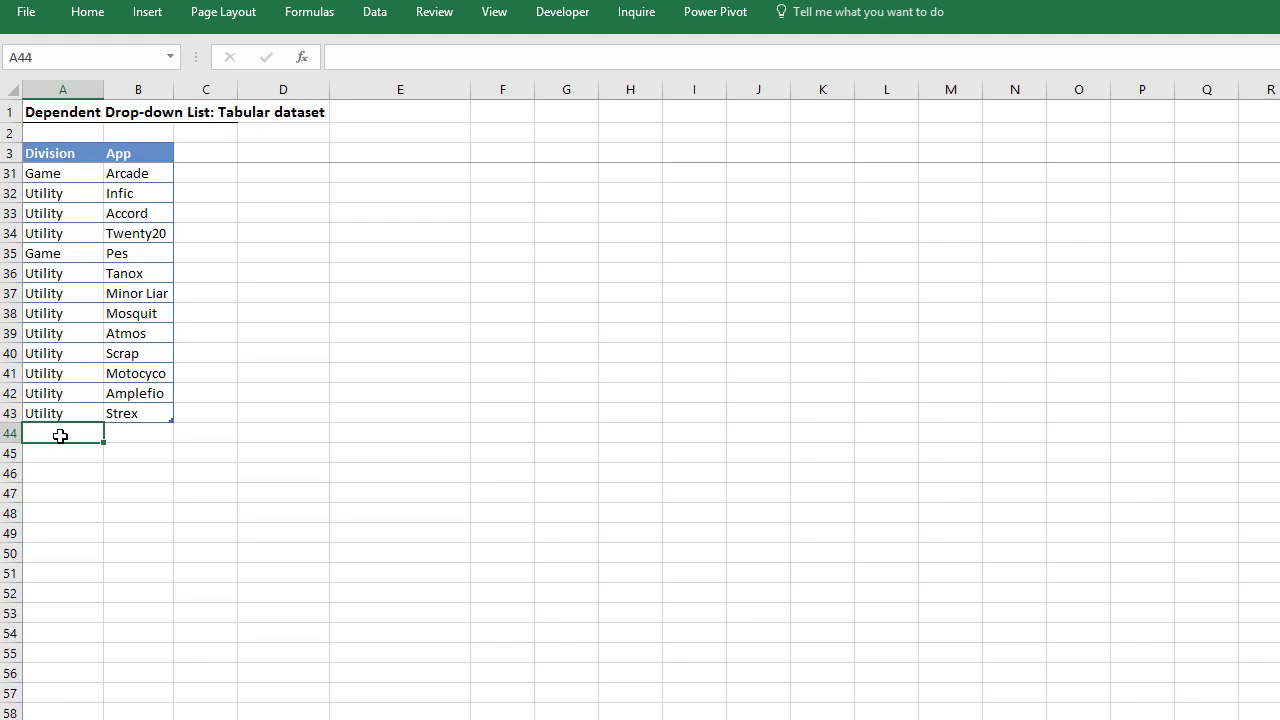
{"action": "type", "text": "Utility"}
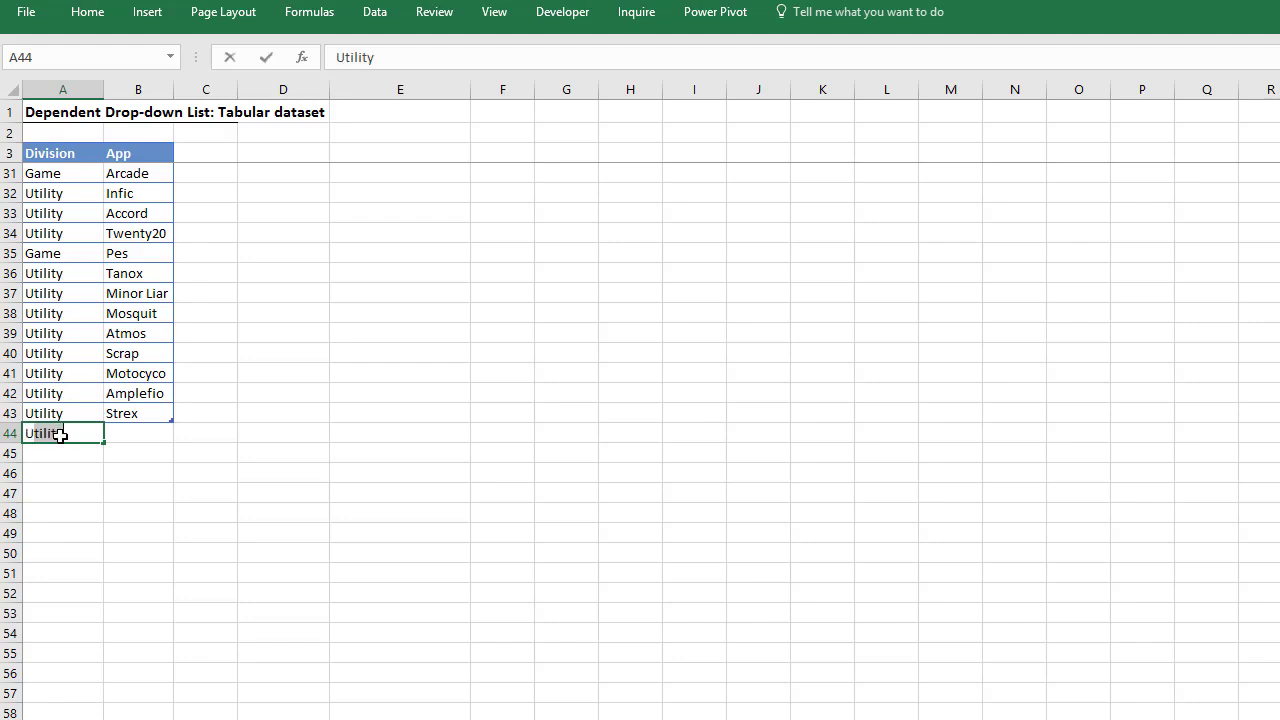
{"action": "key", "text": "Return"}
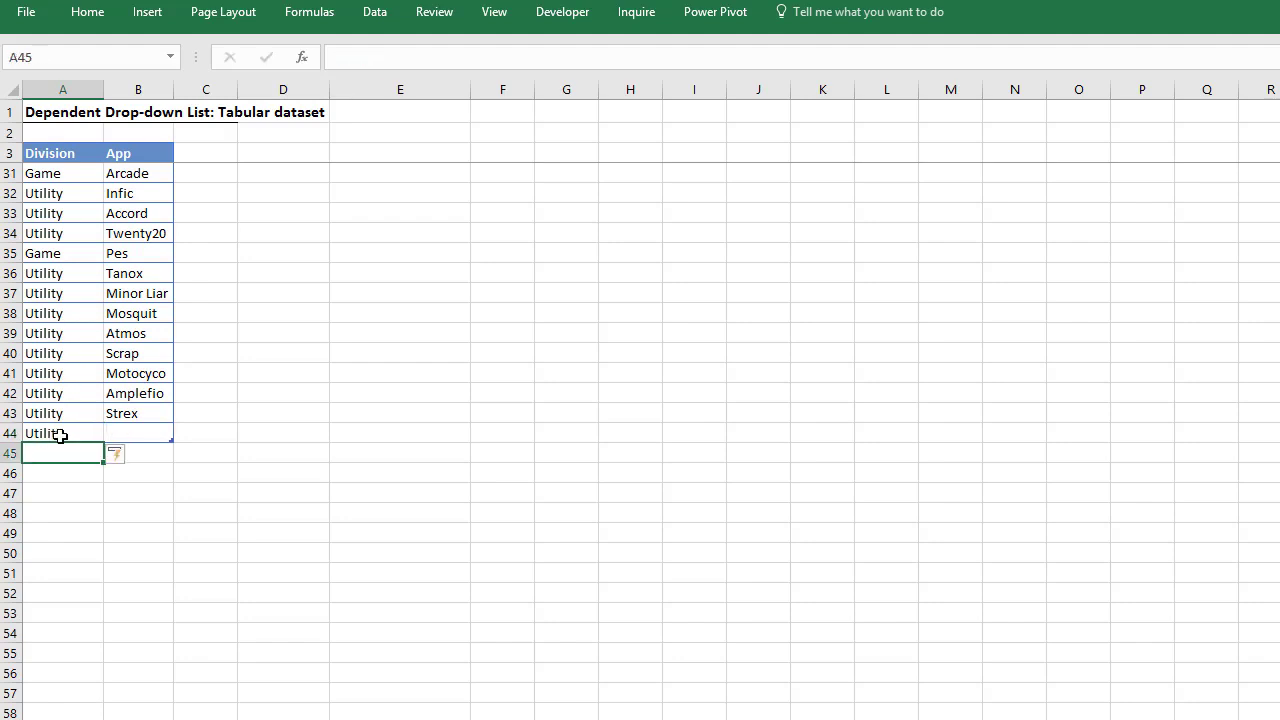
Replace the division in A44 with Utah and add Utility in A45 using auto-complete.
{"action": "left_click", "coordinate": [61, 435]}
{"action": "type", "text": "Utah"}
{"action": "key", "text": "Return"}
{"action": "type", "text": "Utah"}
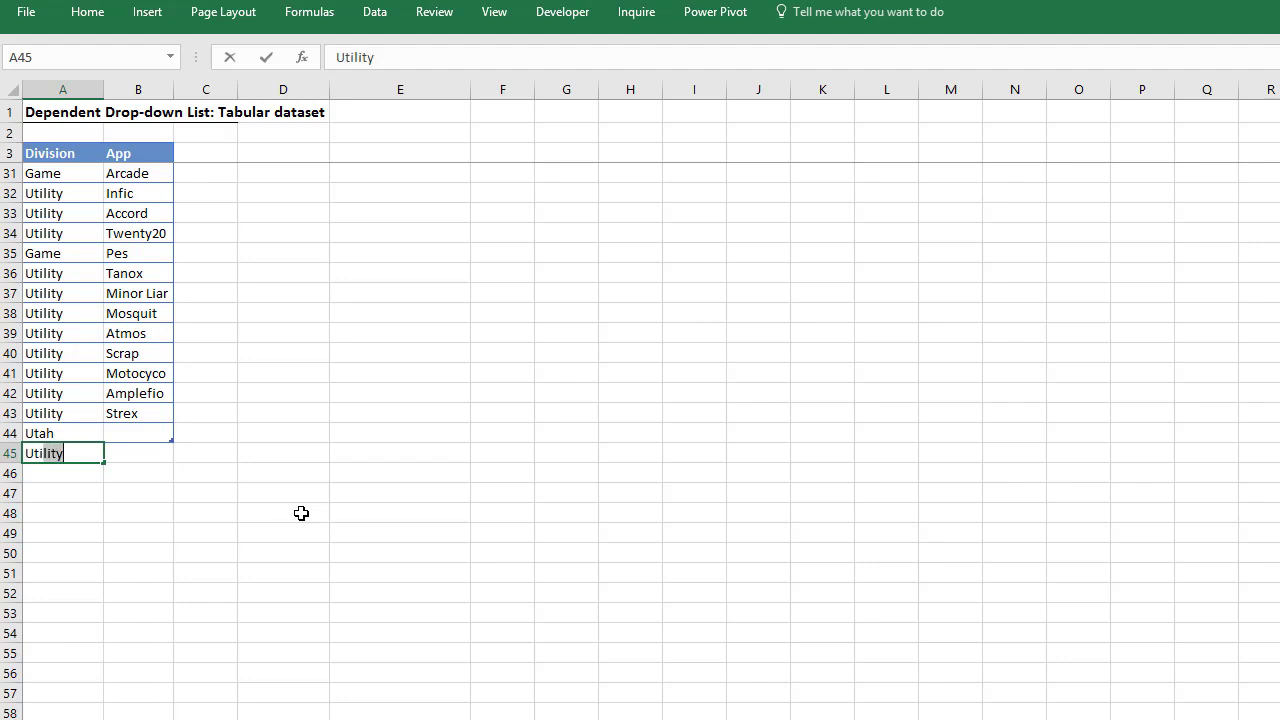
{"action": "key", "text": "Return"}
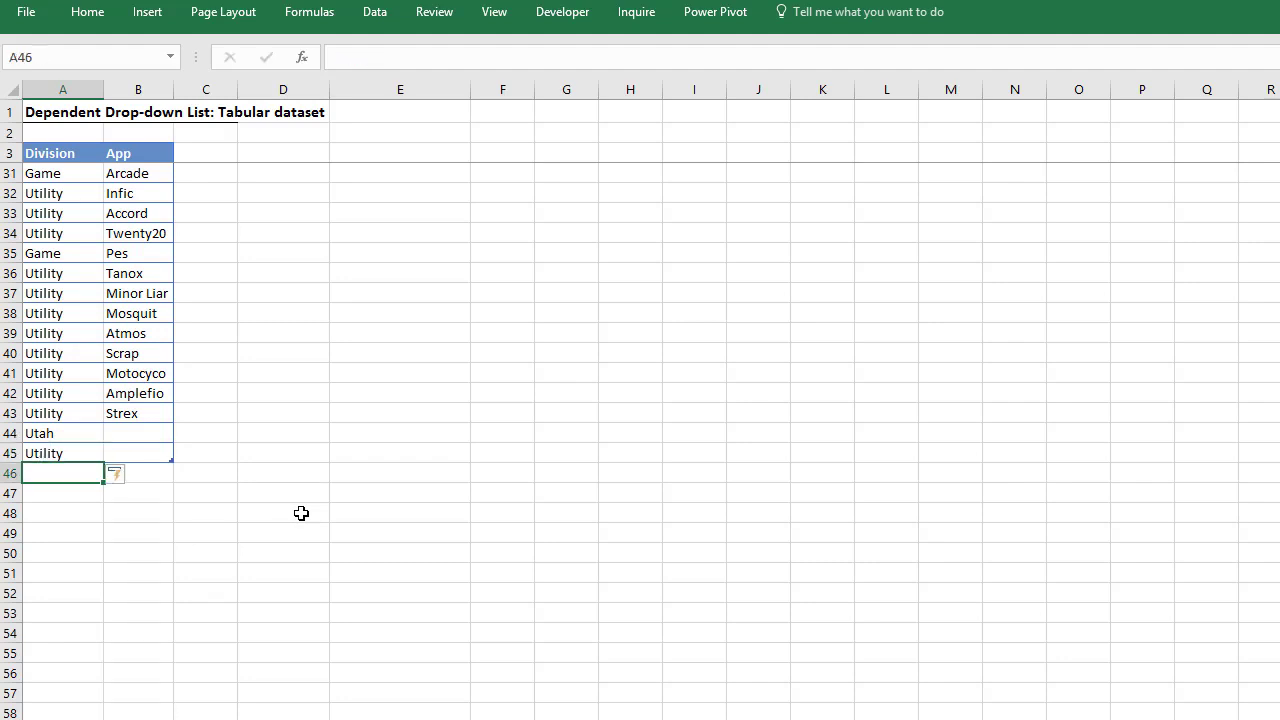
{"action": "scroll", "coordinate": [301, 513], "scroll_direction": "up", "scroll_amount": 9}
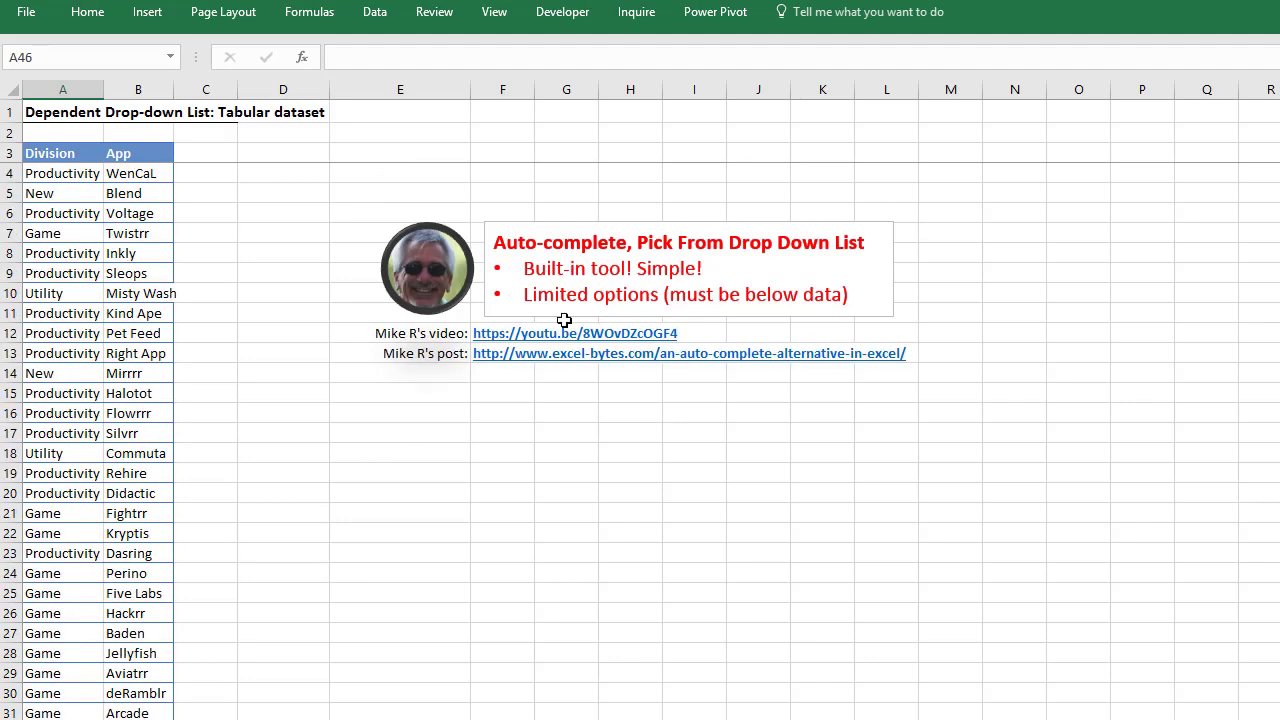
{"action": "scroll", "coordinate": [474, 449], "scroll_direction": "down", "scroll_amount": 12}
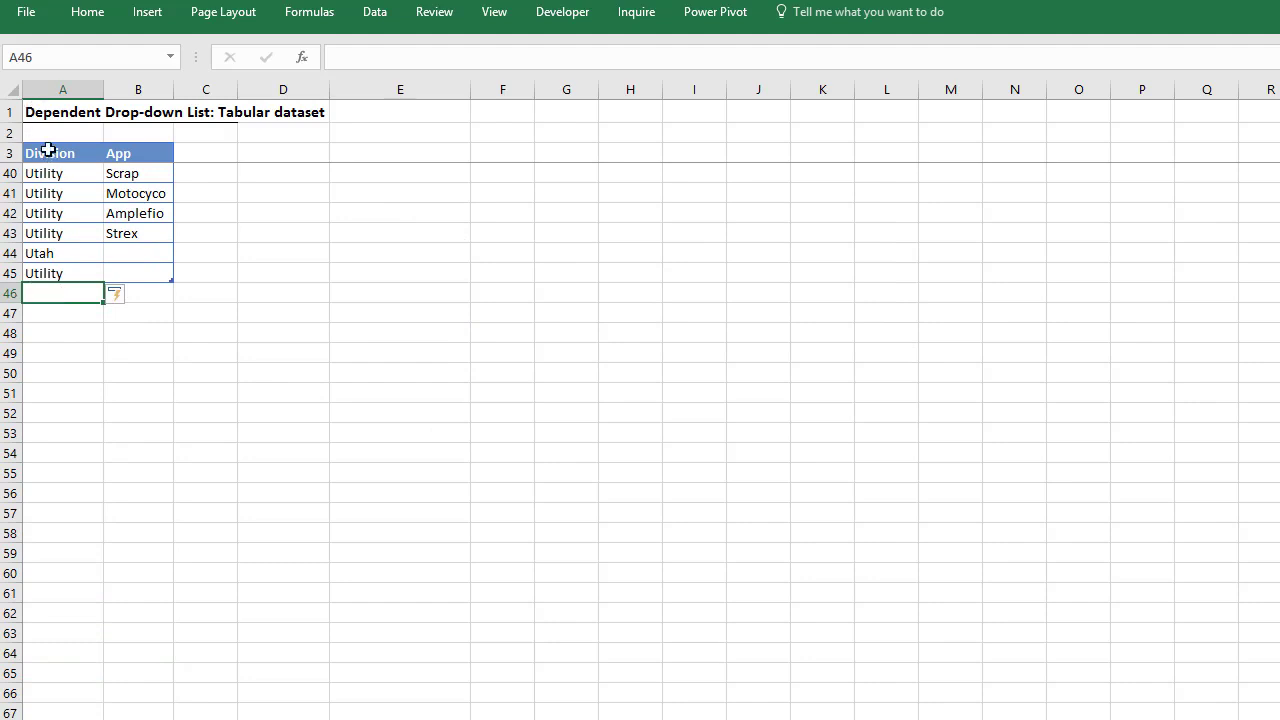
Check the existing divisions offered by Pick From Drop-down List for the empty cell A46, without choosing one.
{"action": "right_click", "coordinate": [60, 294]}
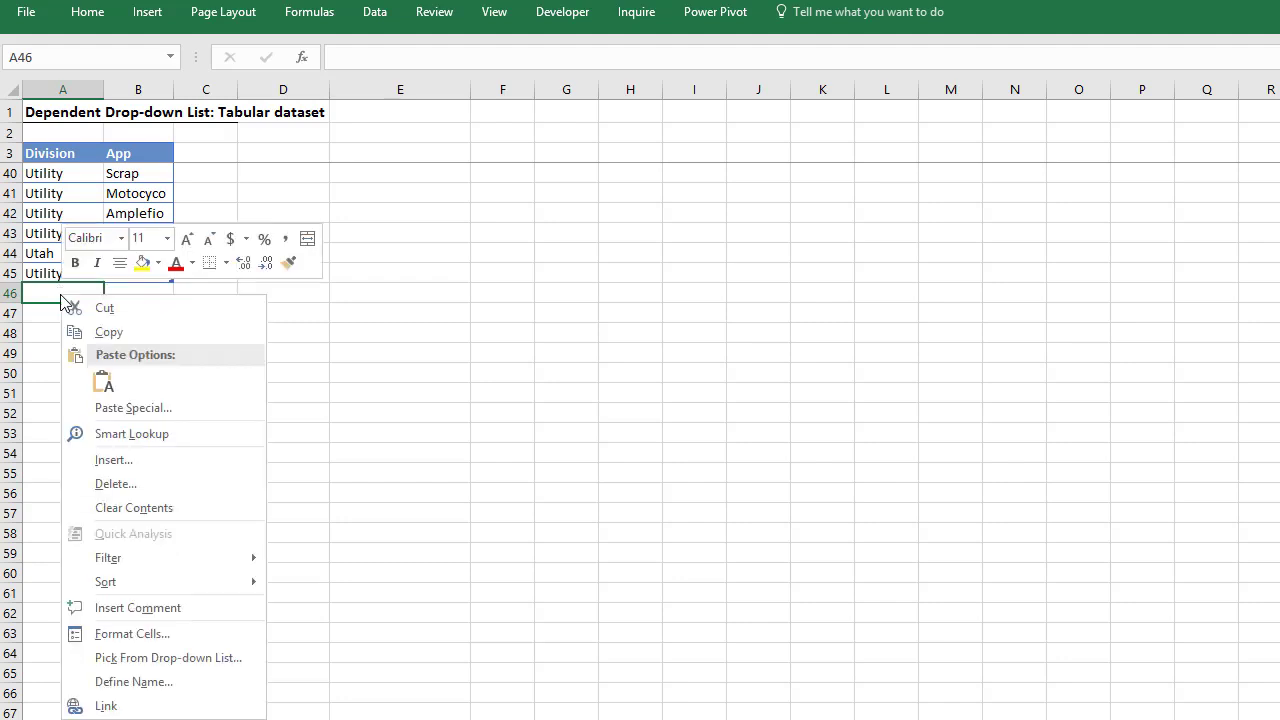
{"action": "left_click", "coordinate": [176, 658]}
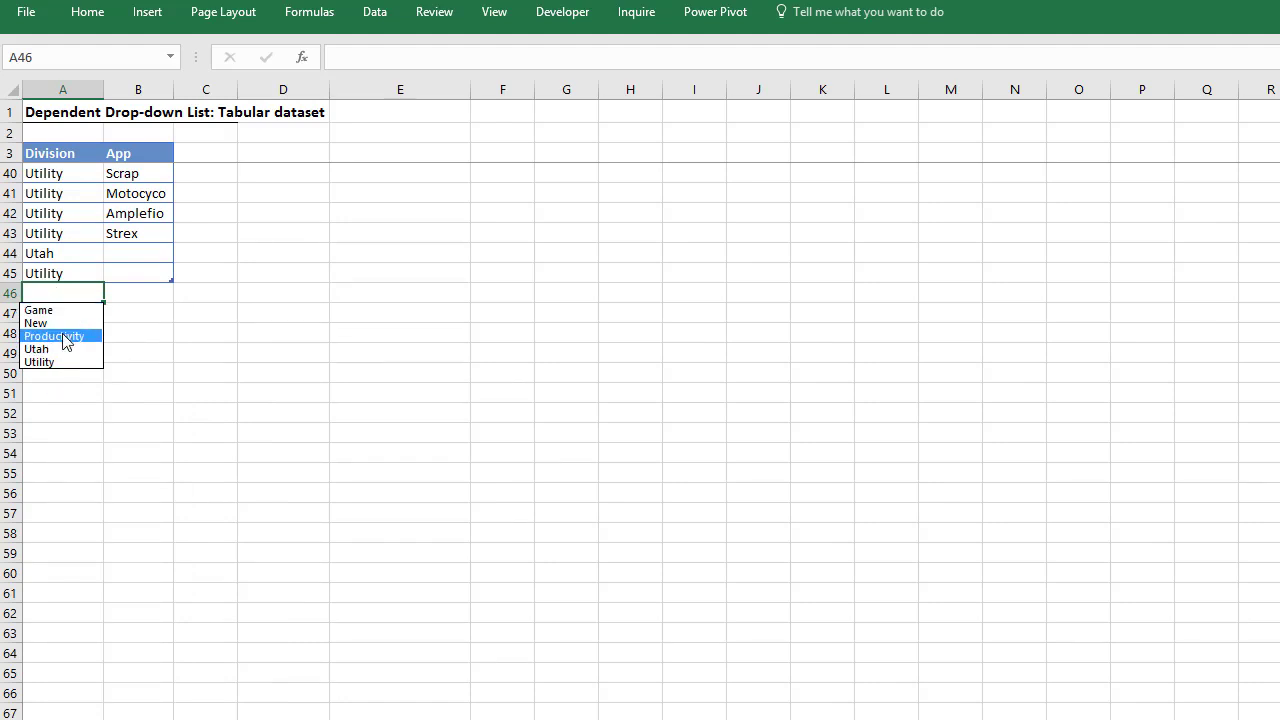
{"action": "key", "text": "Escape"}
Replace the division in A43, beside the Strex app, with Sudoko.
{"action": "left_click", "coordinate": [74, 238]}
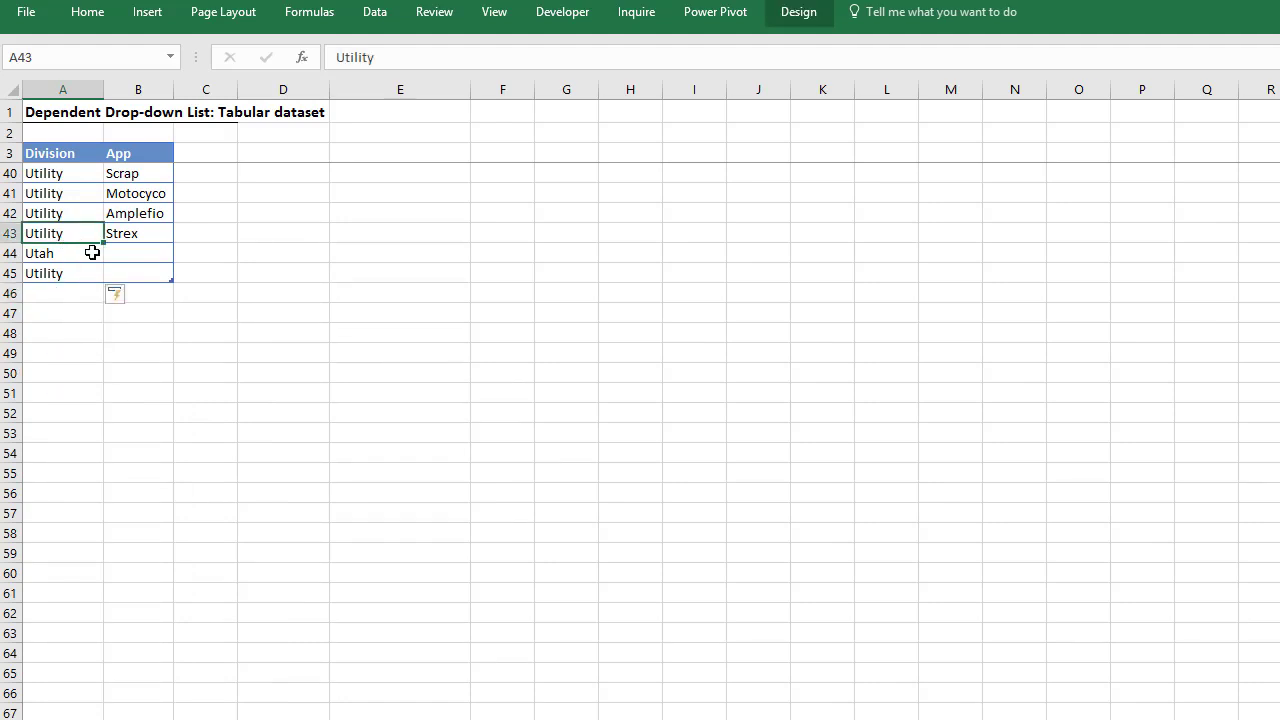
{"action": "type", "text": "Sudoko"}
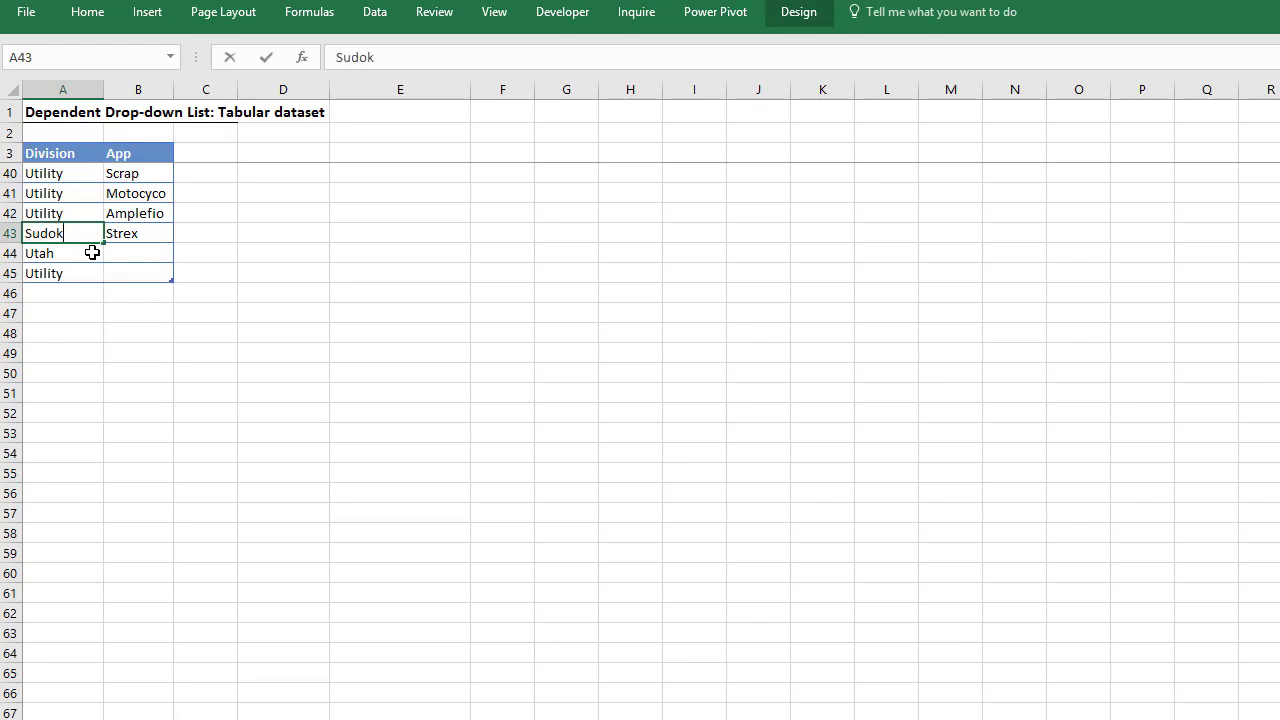
{"action": "key", "text": "Return"}
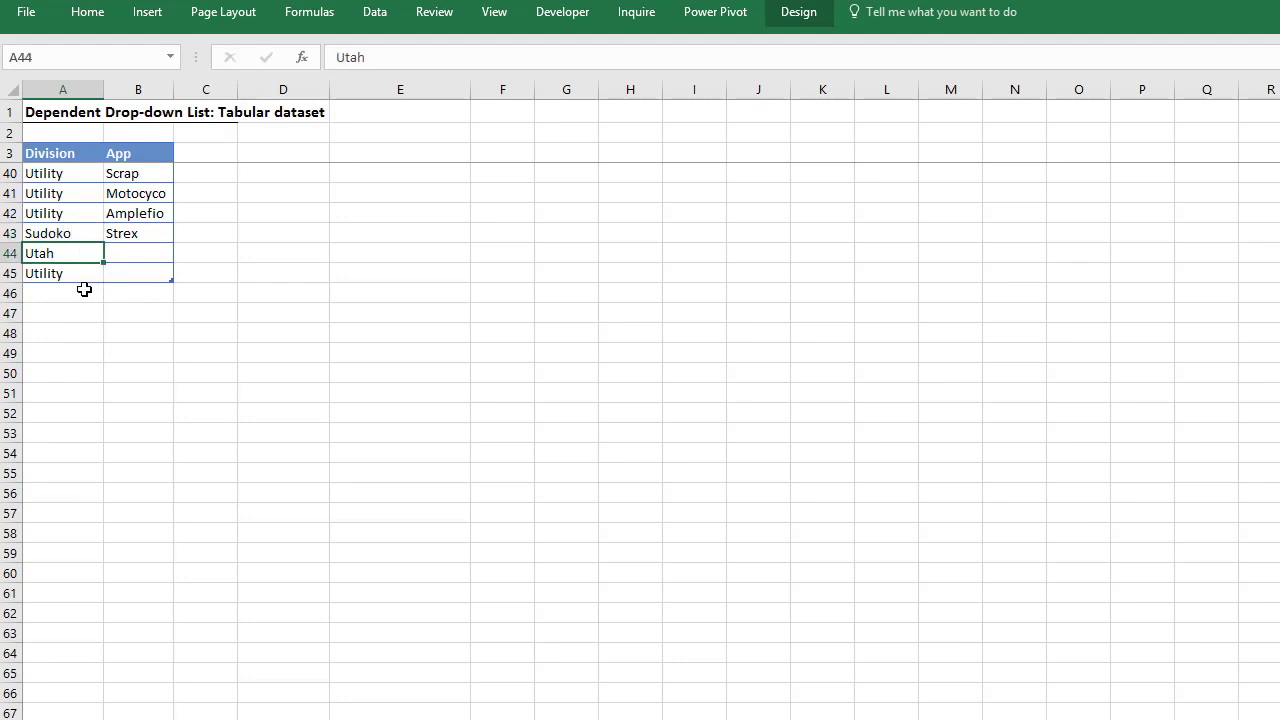
Add New in A46 directly below the table using Pick From Drop-down List, and return to the comparison diagram sheet.
{"action": "left_click", "coordinate": [84, 289]}
{"action": "right_click", "coordinate": [85, 292]}
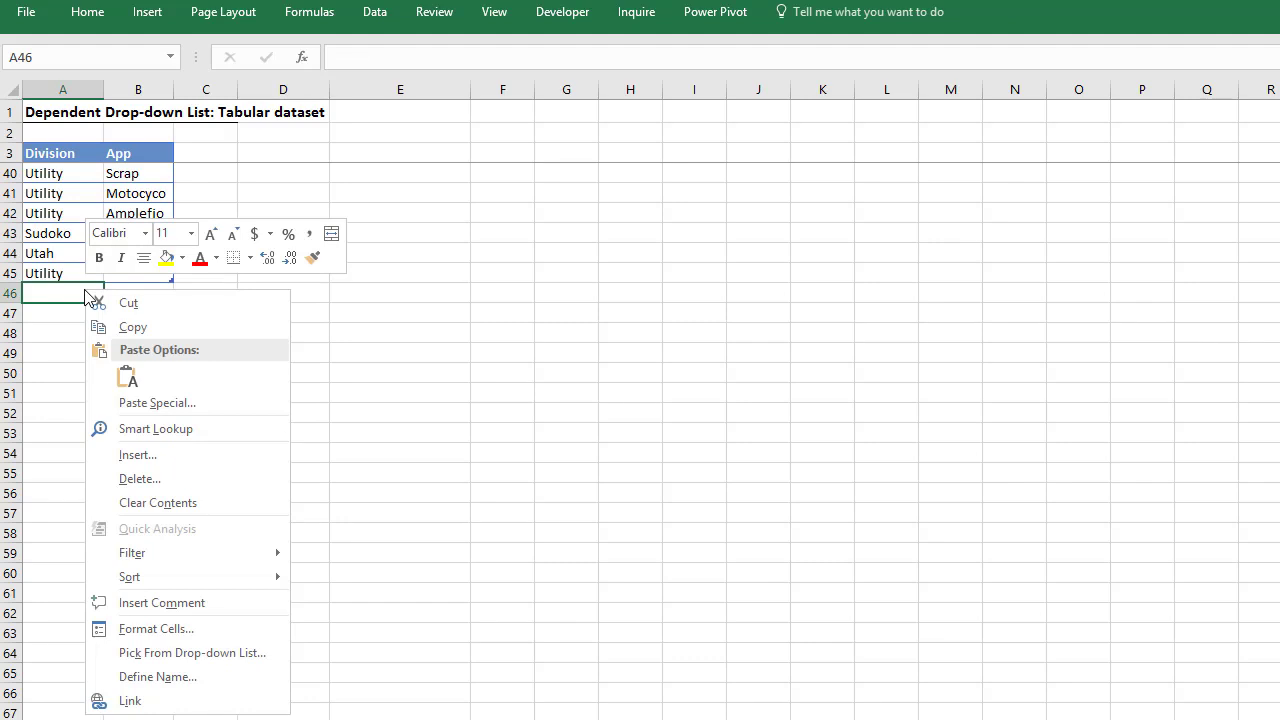
{"action": "left_click", "coordinate": [193, 655]}
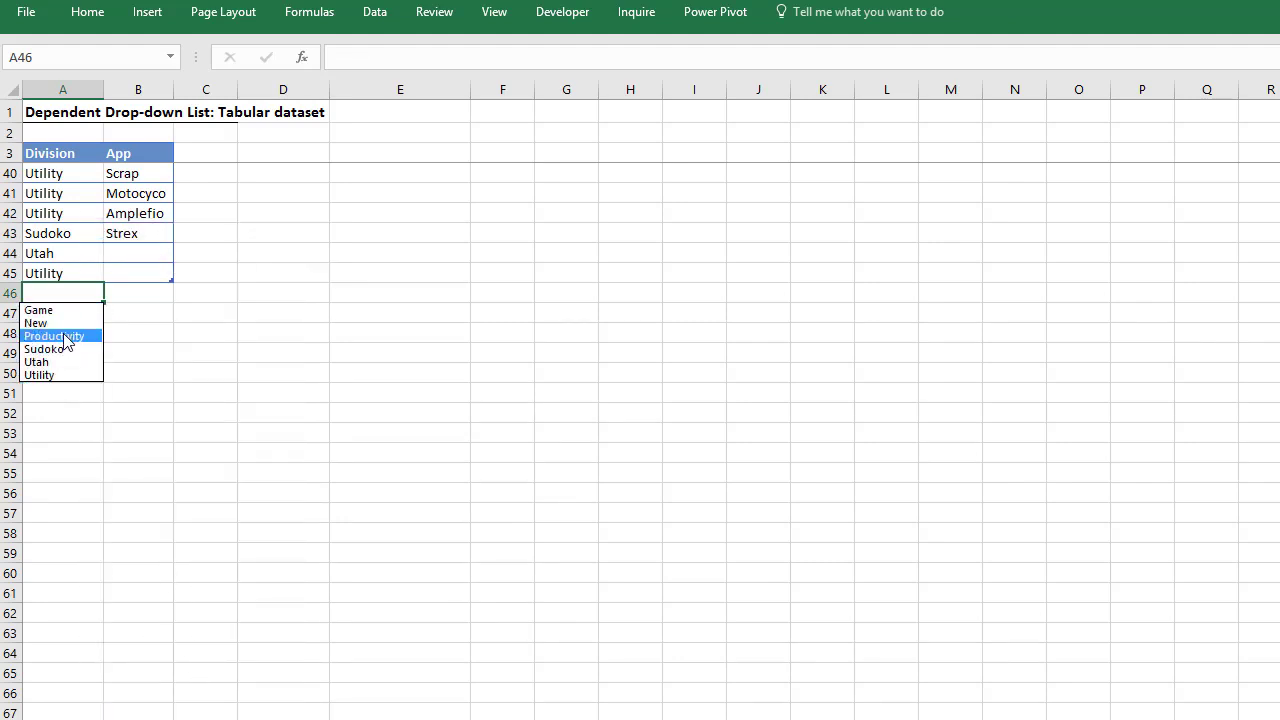
{"action": "left_click", "coordinate": [63, 324]}
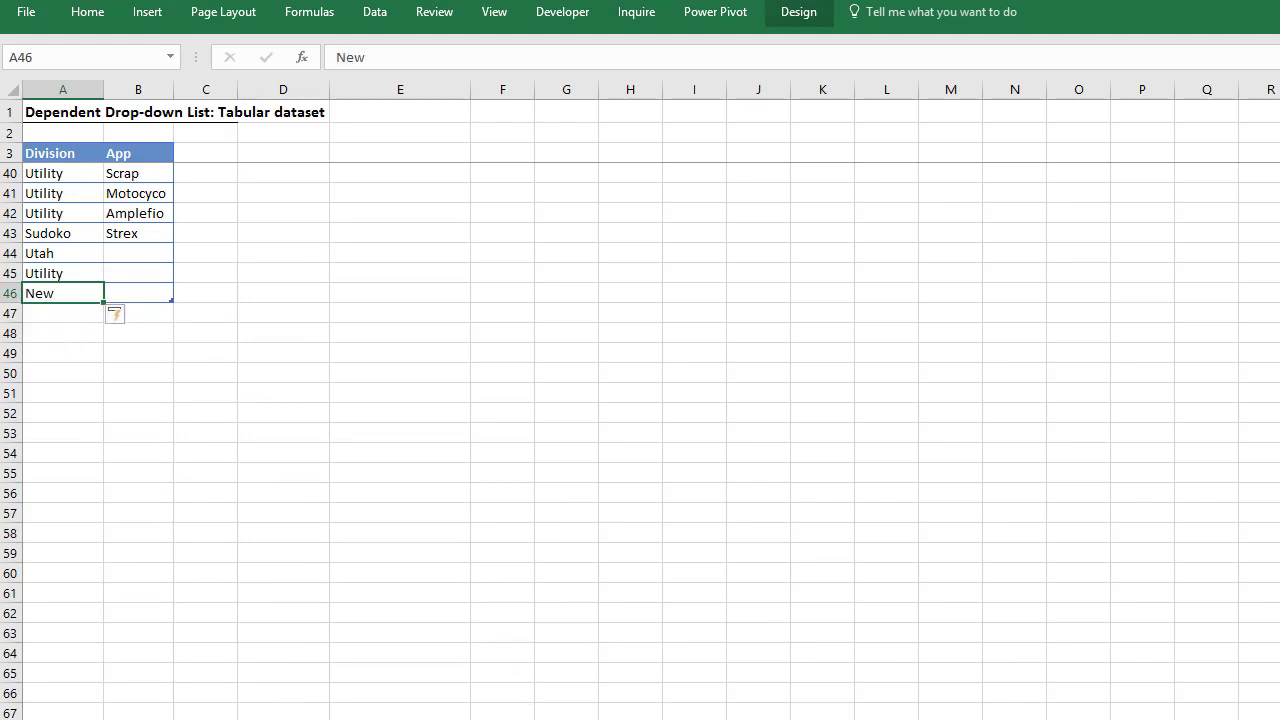
{"action": "key", "text": "ctrl+Page_Down"}
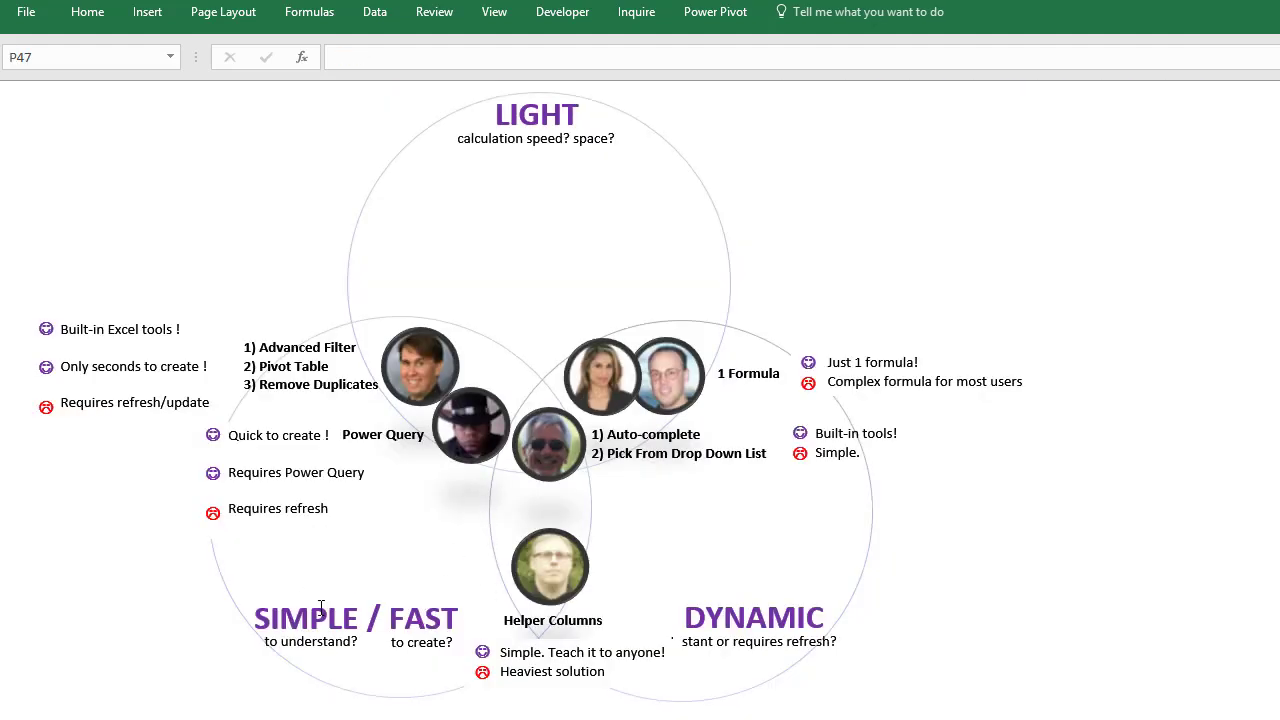